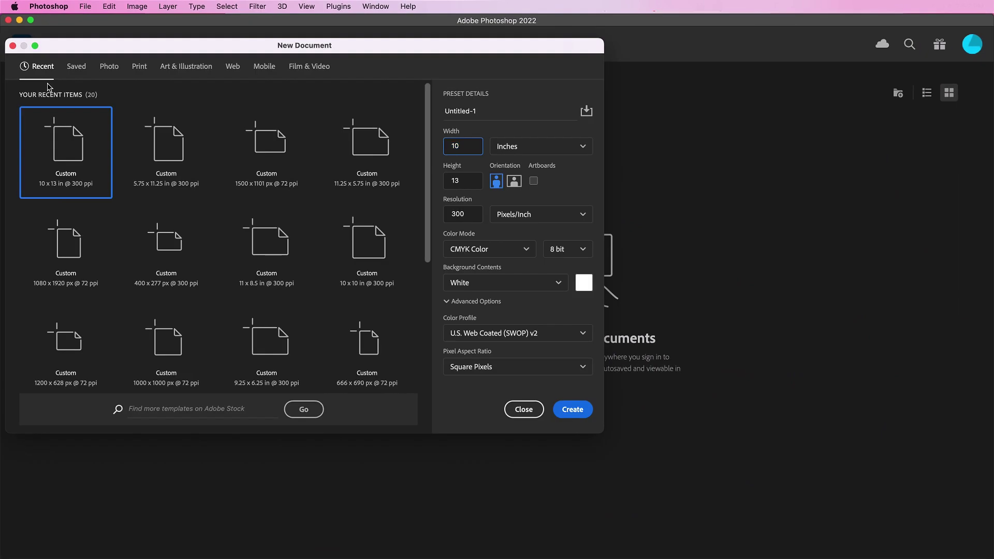
Step: Create a new 3000 x 3000 pixel document at 300 pixels/inch in RGB Color with a white background
left_click_drag(160, 40, 340, 98)
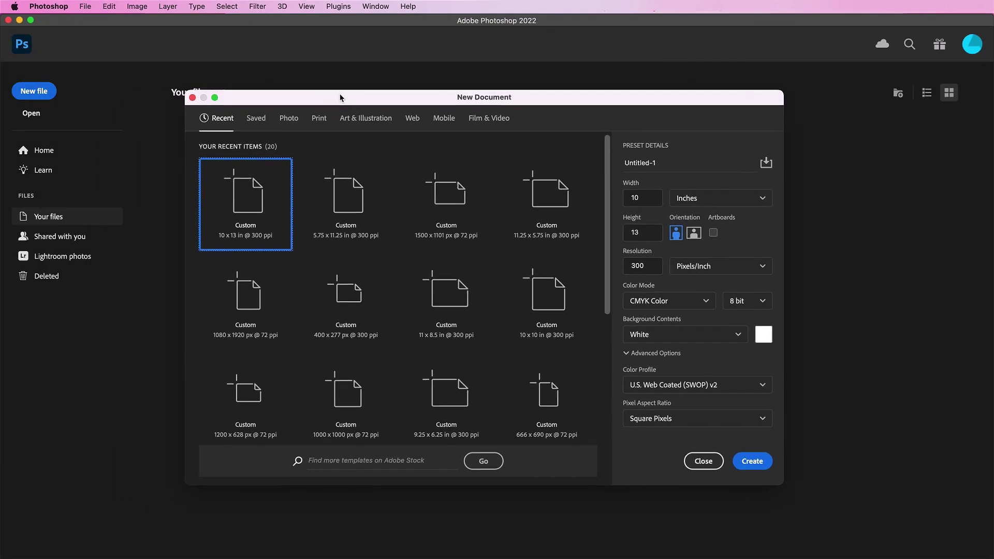
left_click(703, 202)
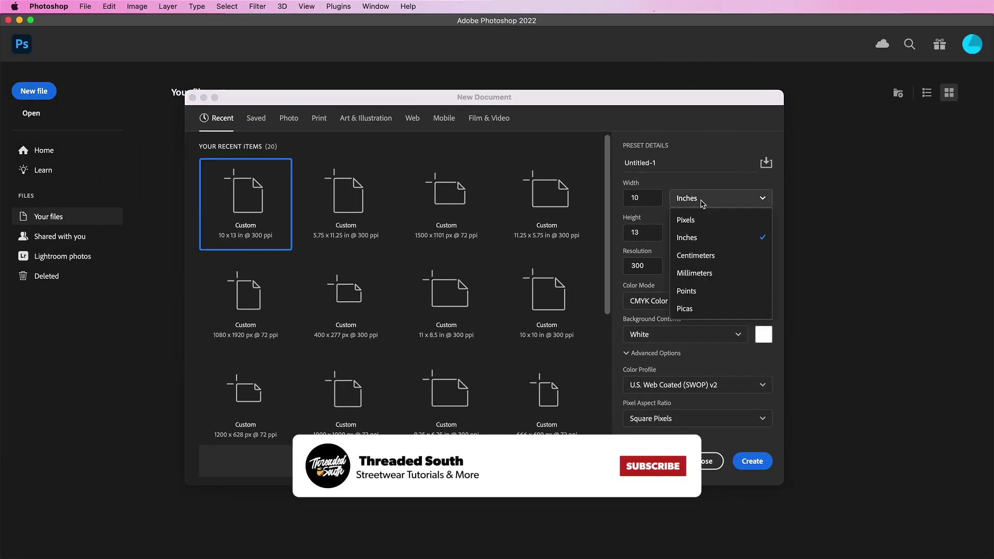
left_click(686, 220)
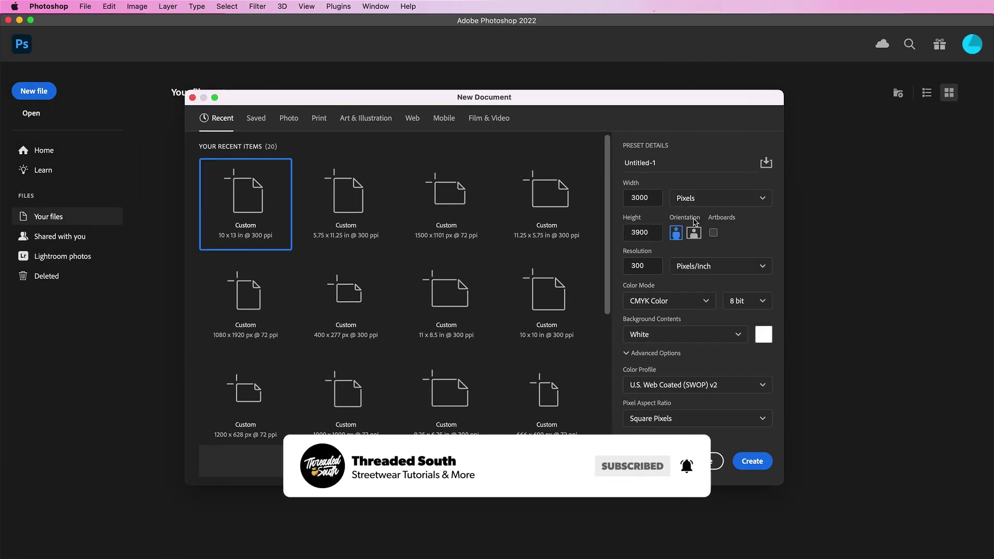
double_click(647, 234)
type("3")
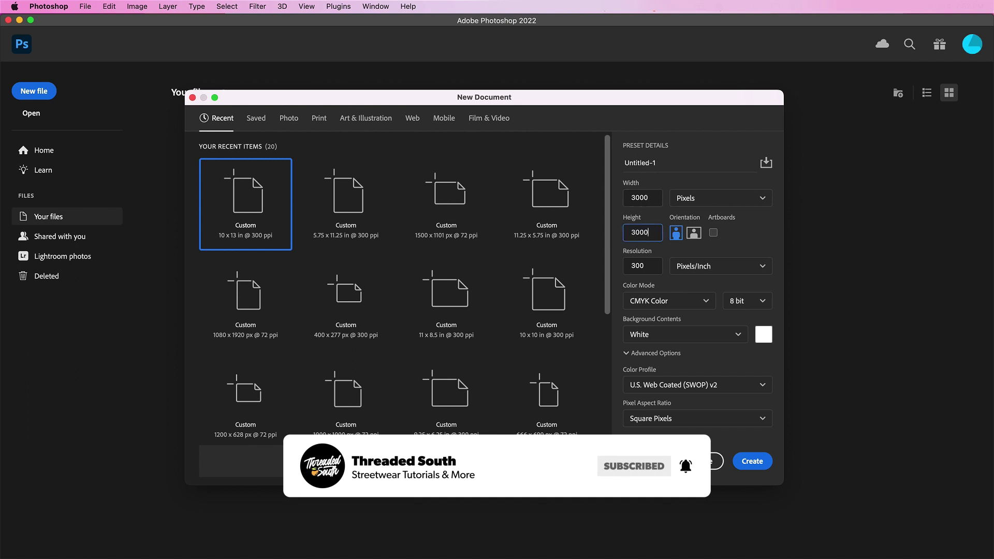
type("000")
left_click(663, 301)
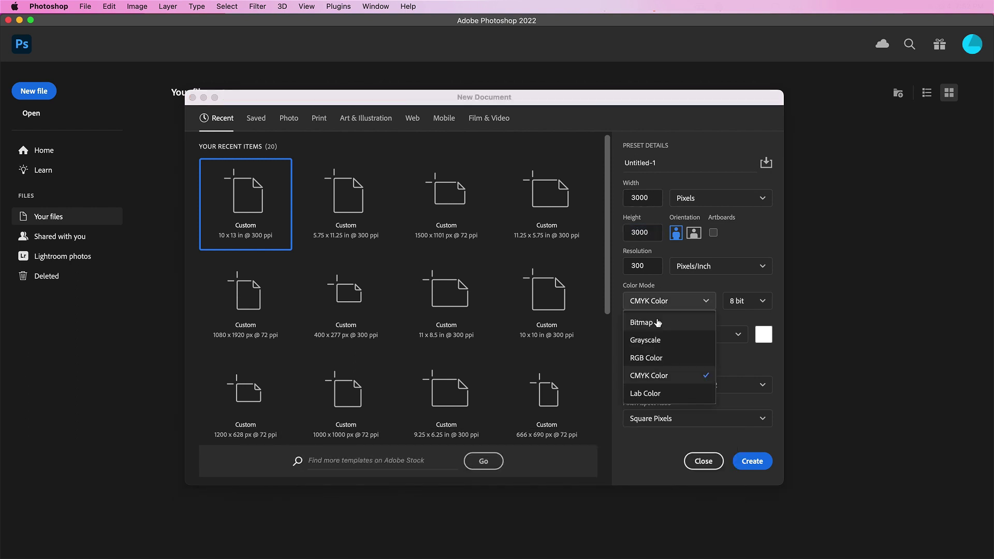
left_click(654, 359)
left_click(753, 462)
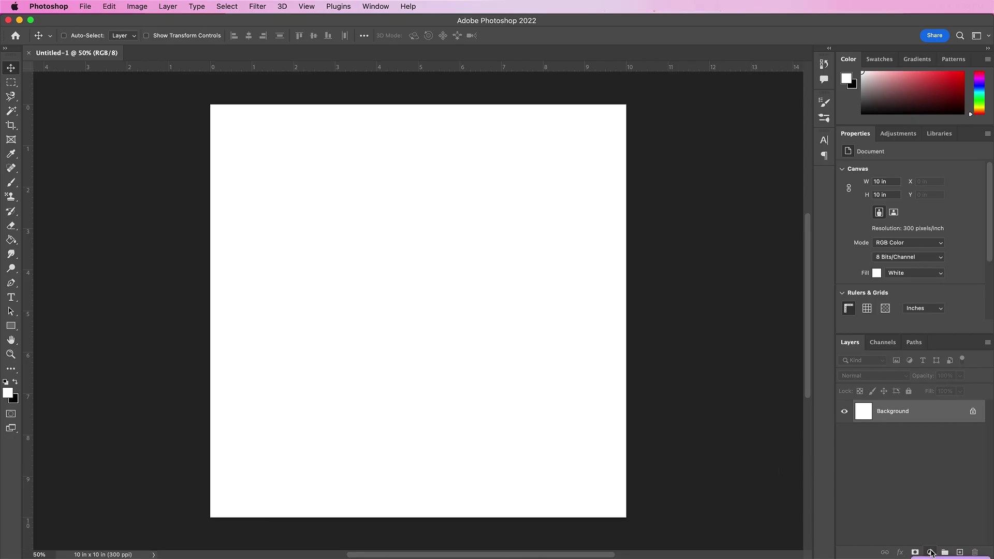
Step: Add a Solid Color fill layer above the background in near-black 0a0a0a
left_click(930, 552)
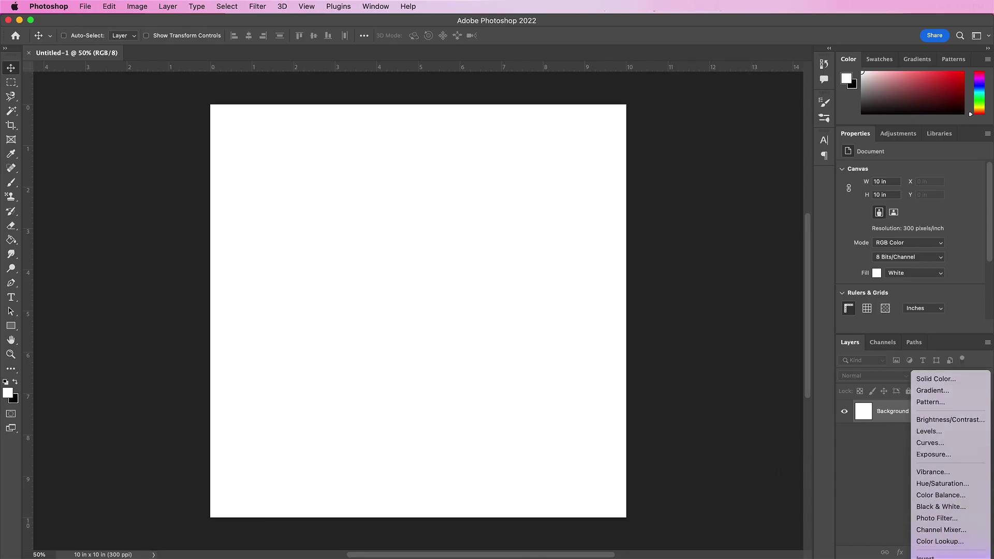
left_click(938, 380)
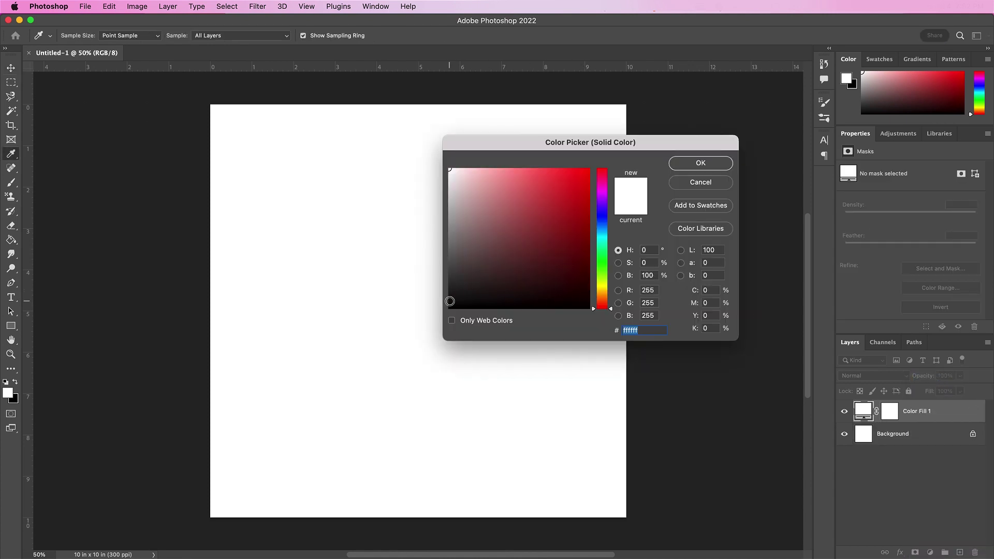
left_click(450, 307)
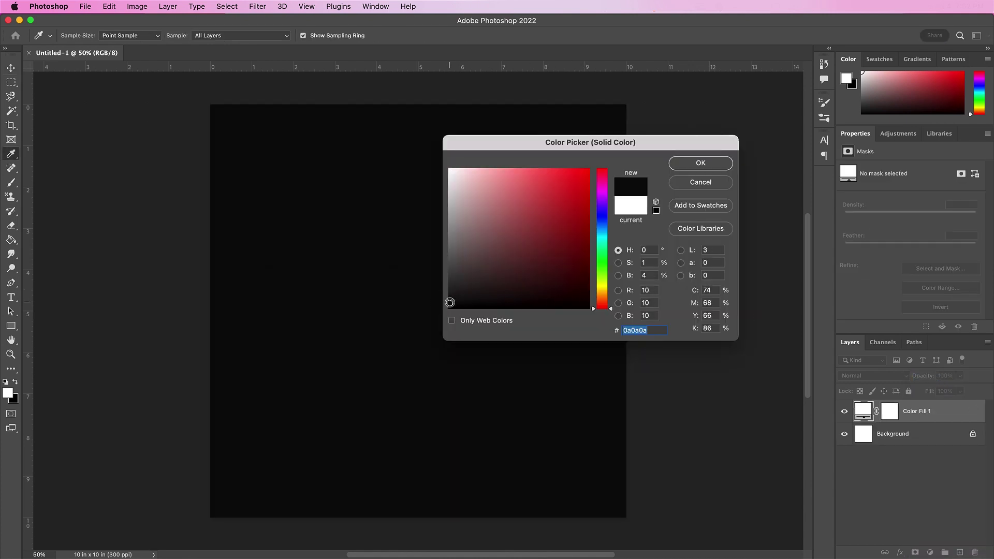
key("Return")
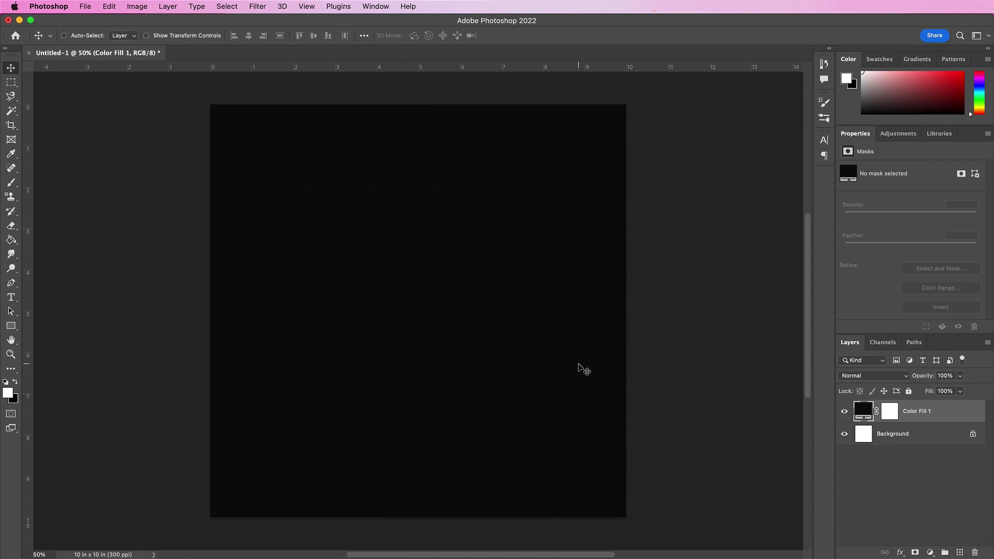
Step: Add the text RENEGADE to the canvas in white 133 pt Gin Regular
key("t")
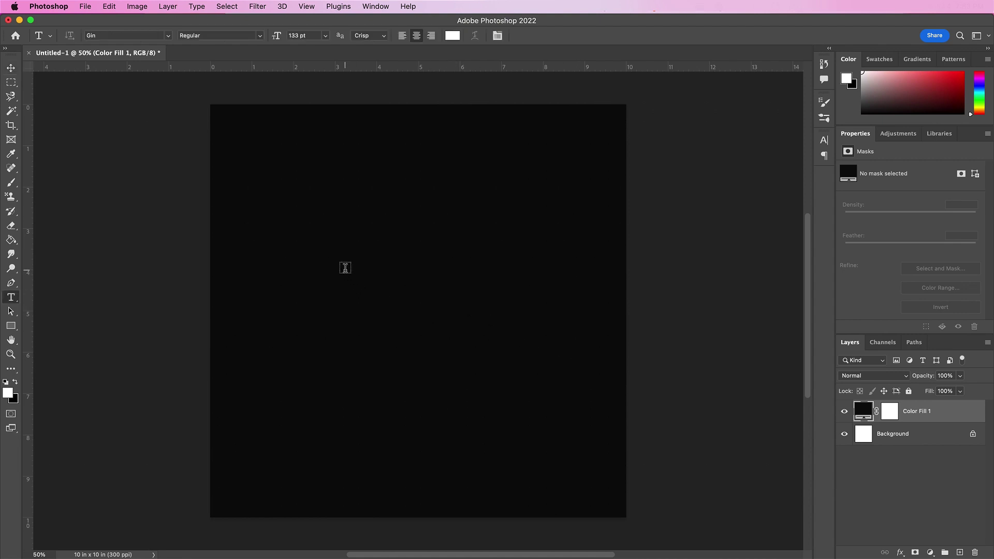
left_click(345, 268)
type("REN")
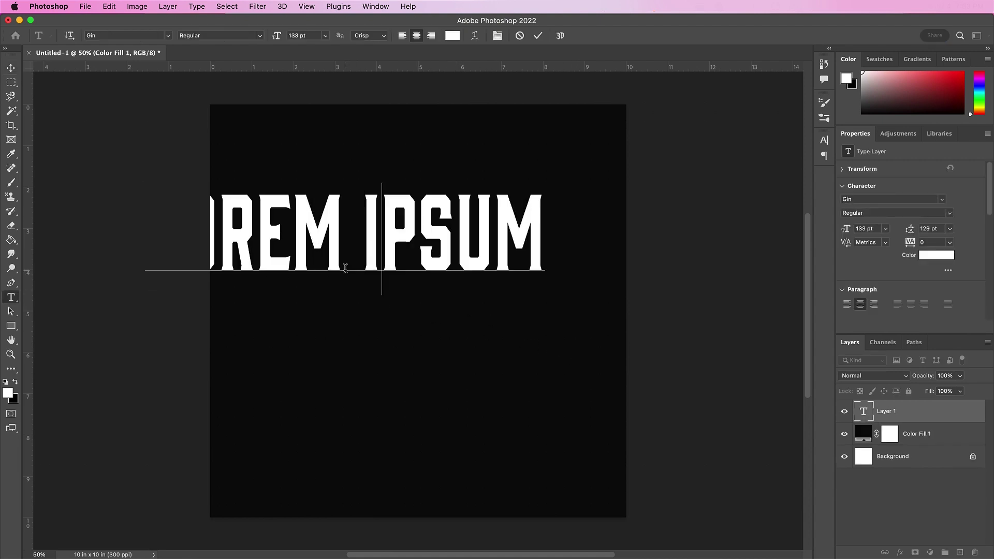
type("EGADE")
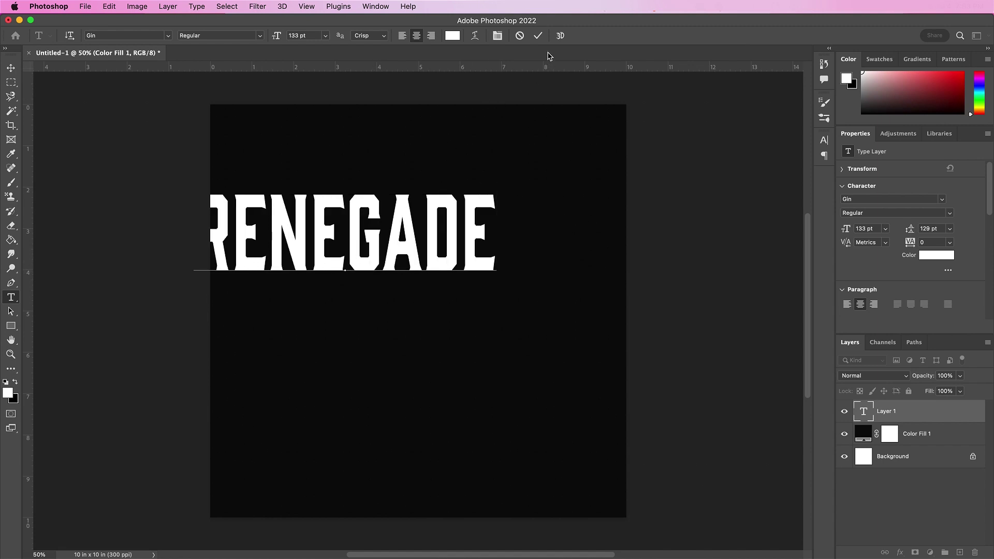
left_click(538, 36)
Step: Move the RENEGADE text to the horizontal middle of the canvas, slightly above its center, and check its character settings
key("v")
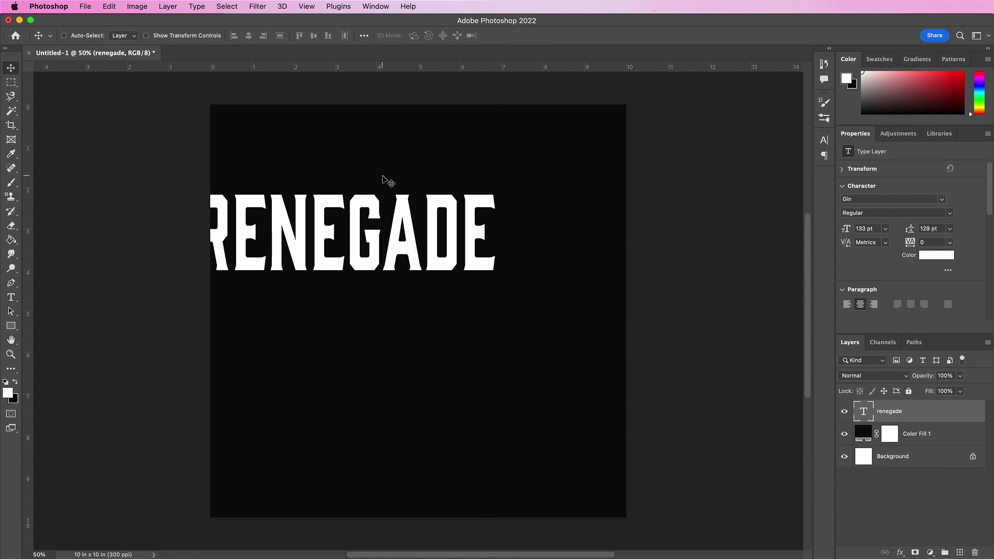
left_click_drag(388, 182, 456, 224)
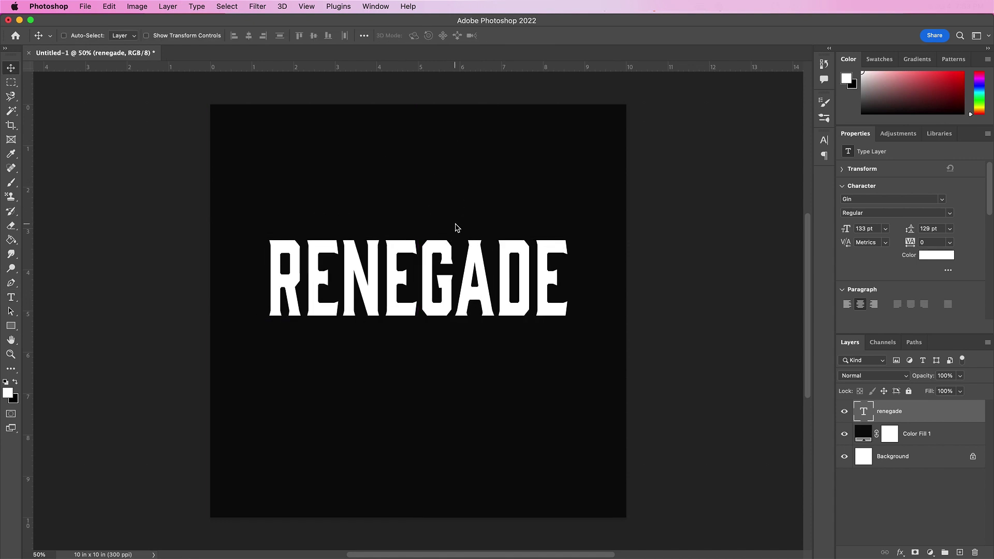
left_click(824, 139)
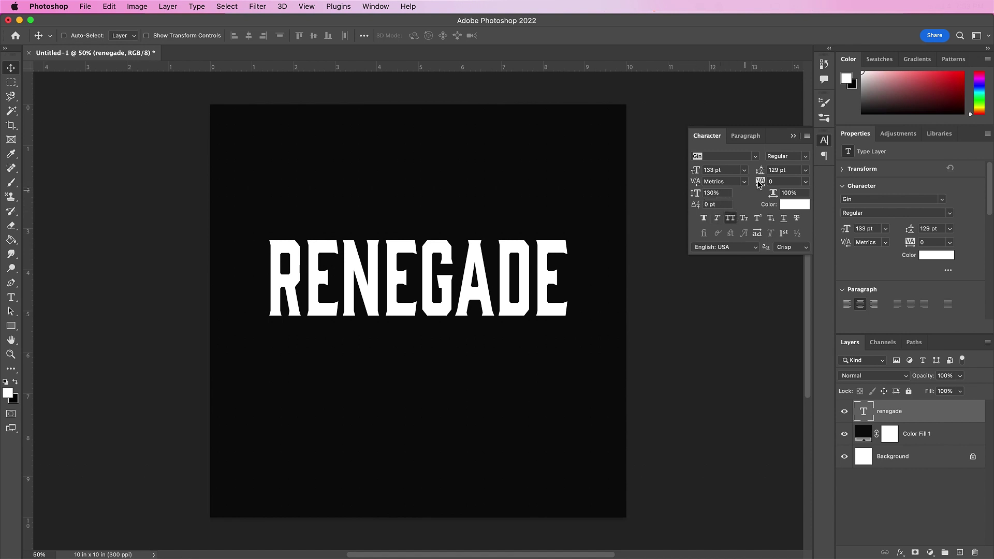
left_click(793, 136)
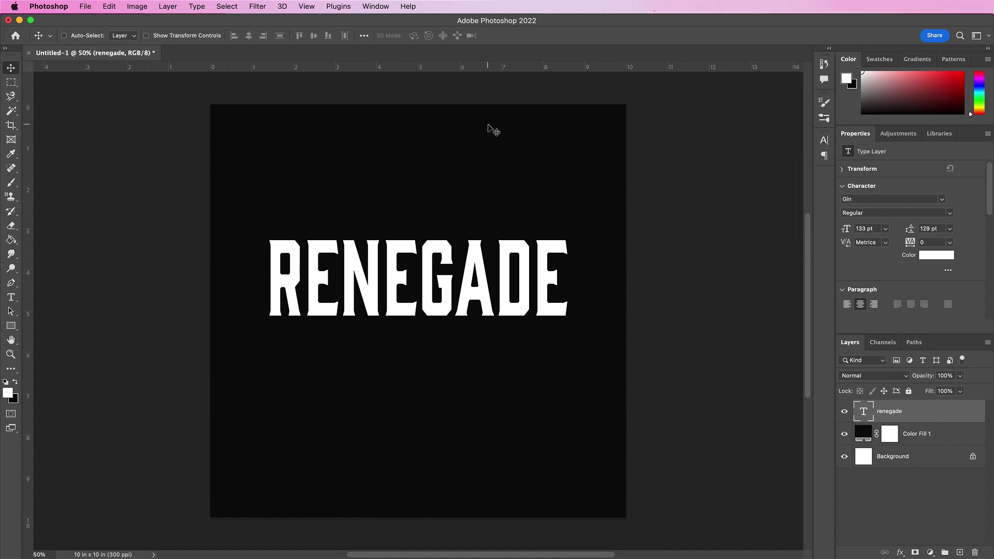
Step: Warp the RENEGADE text with the Arc Lower style, horizontal, at a bend of -15%
left_click(11, 297)
left_click(473, 36)
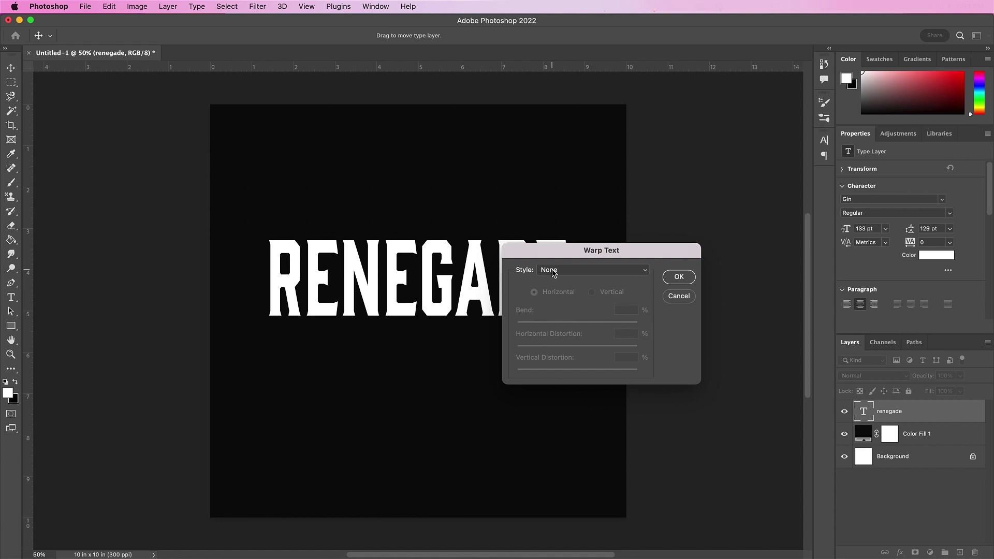
left_click(553, 272)
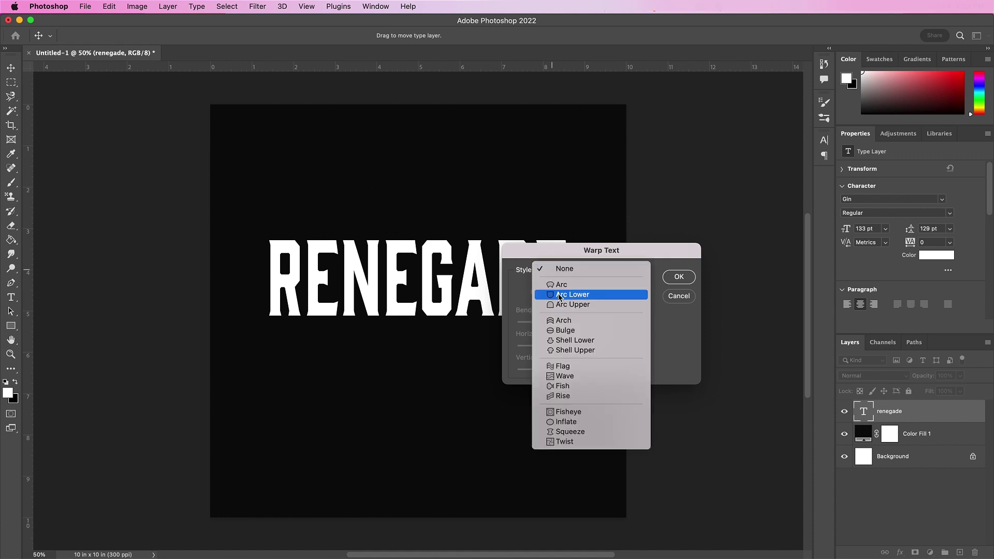
left_click(559, 295)
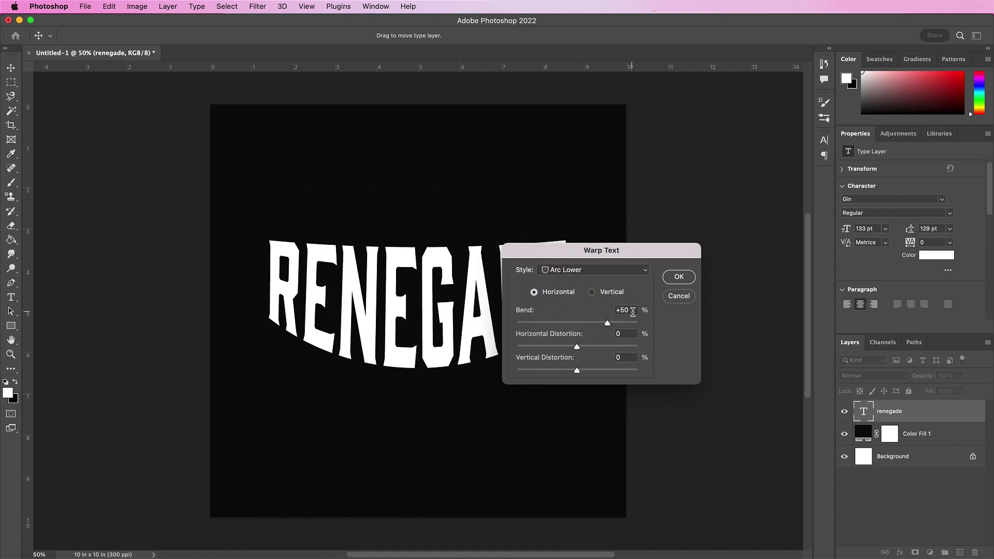
double_click(625, 310)
type("-15")
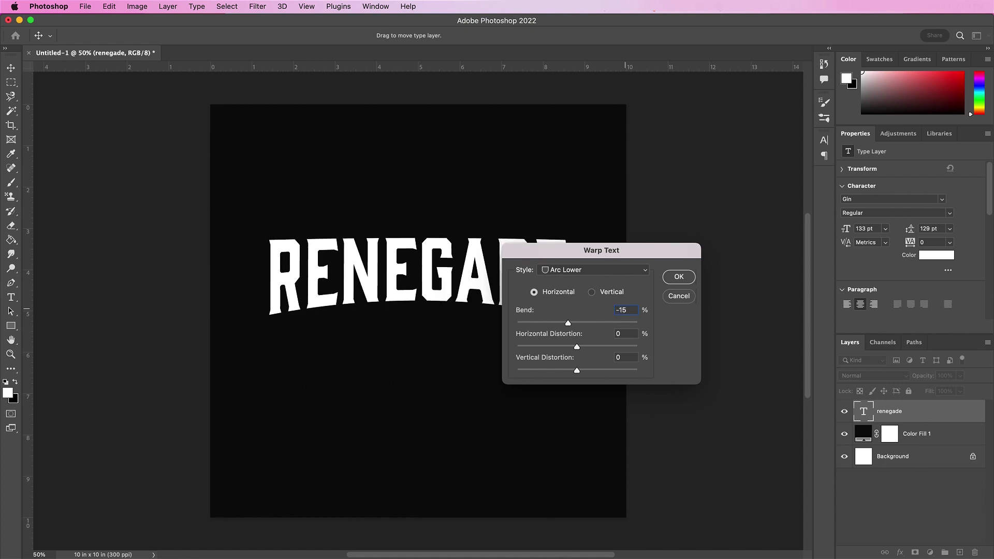
left_click(678, 277)
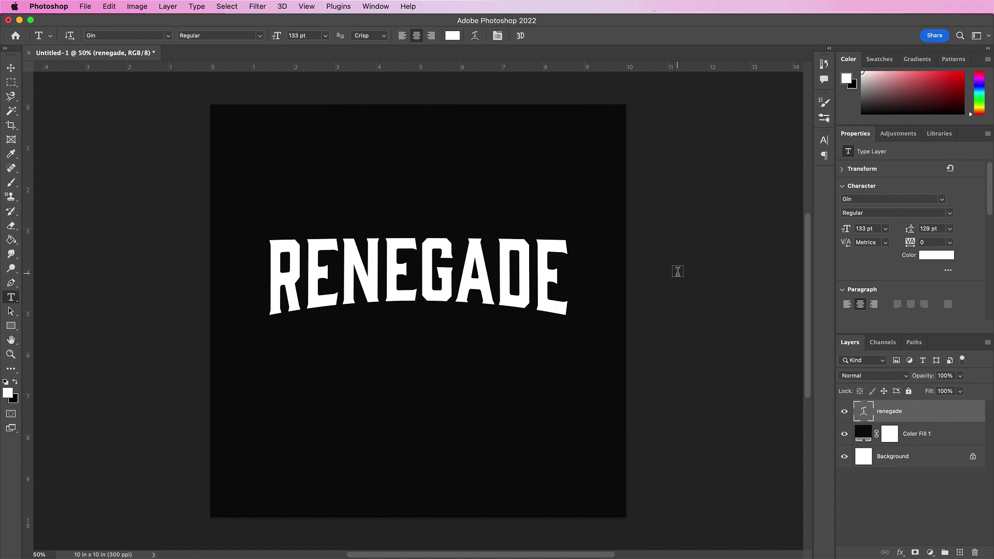
Step: Apply a Bevel & Emboss effect to the renegade text layer with the Emboss style and the Chisel Hard technique
key("super+plus")
scroll(677, 271, "down", 3)
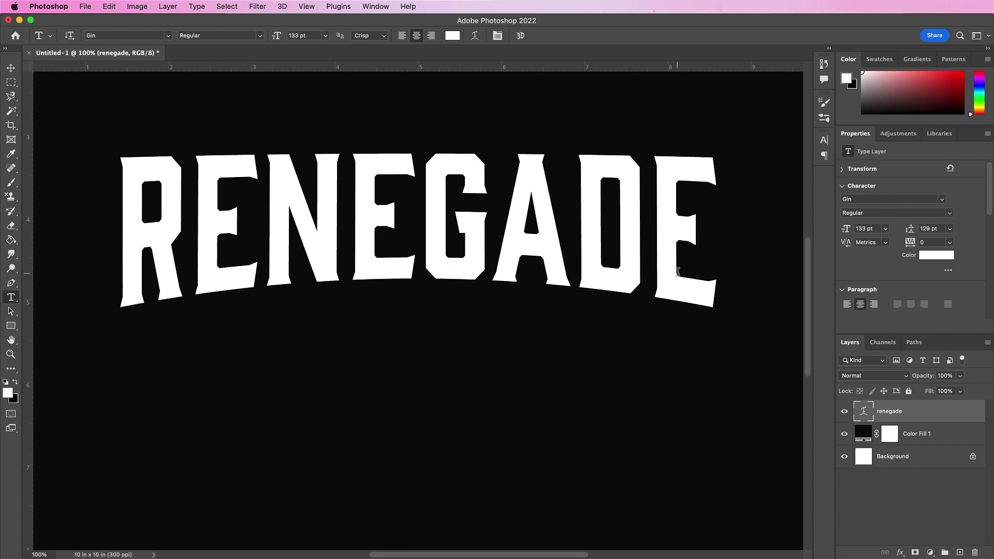
key("super+minus")
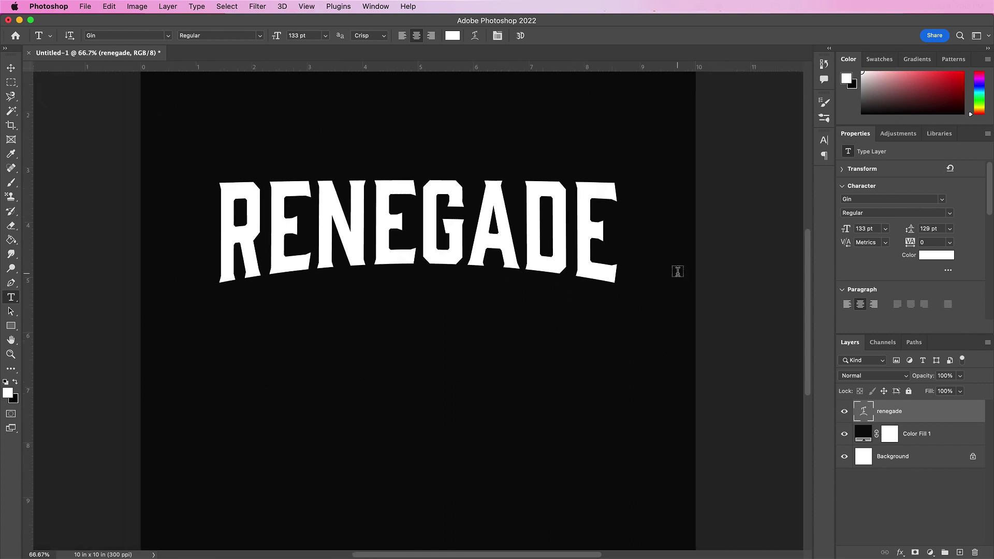
scroll(678, 271, "down", 3)
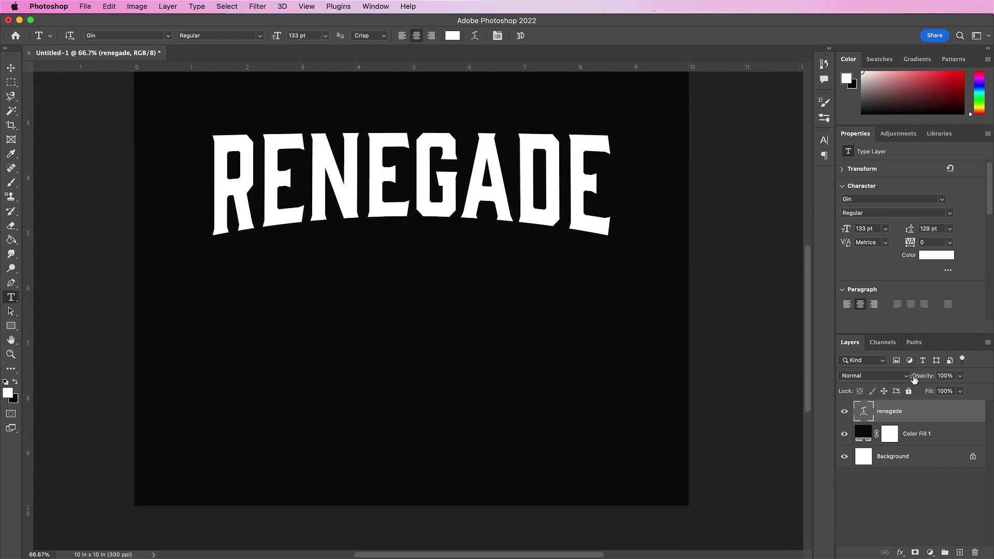
double_click(930, 416)
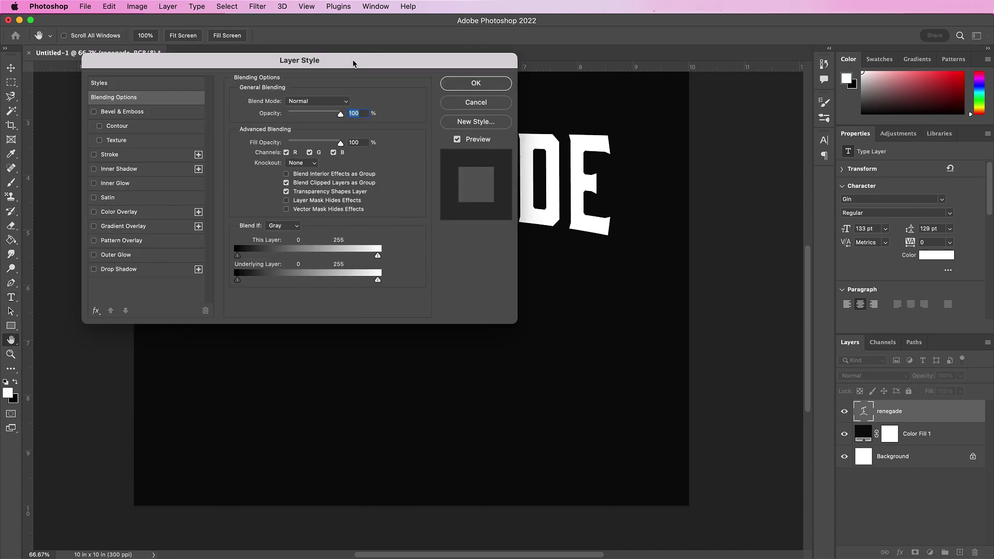
left_click_drag(347, 58, 462, 265)
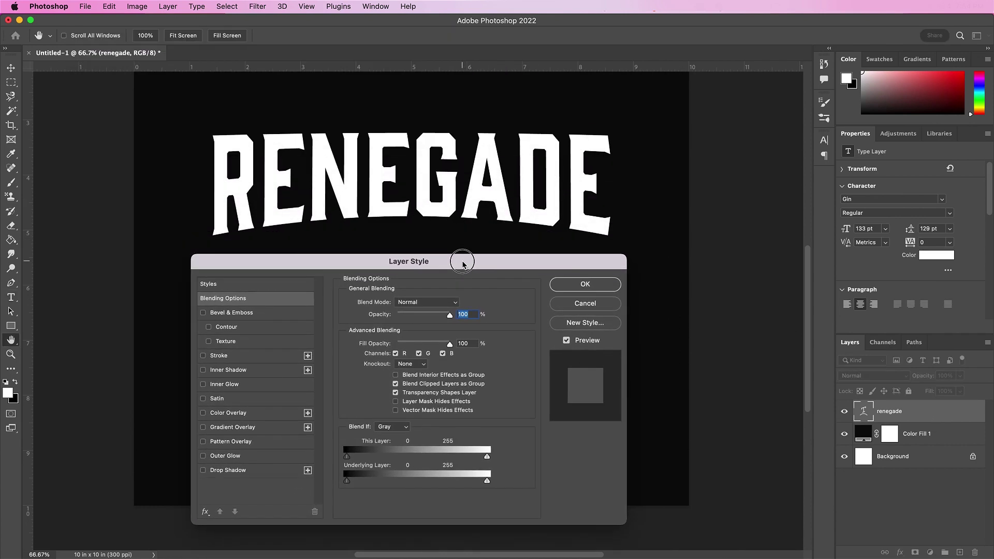
left_click(269, 318)
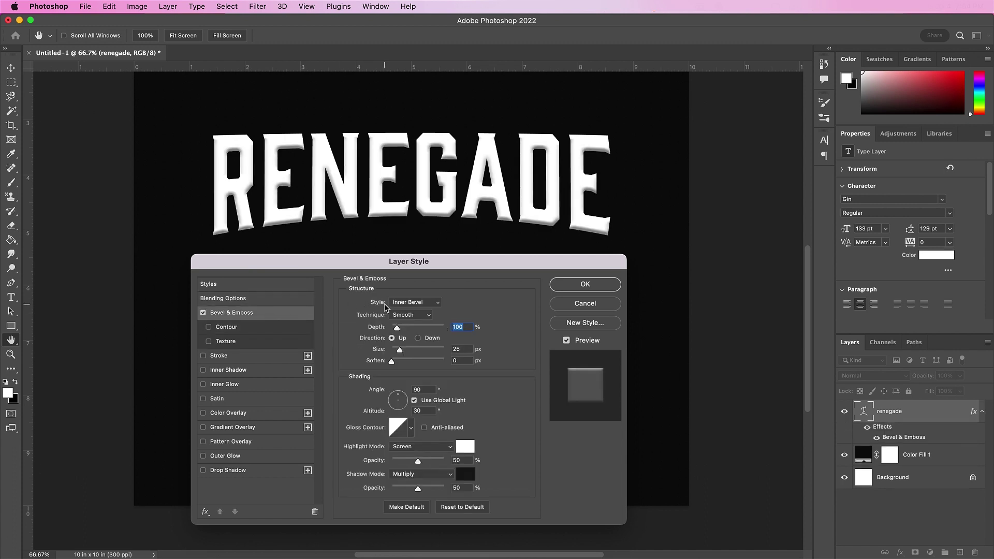
left_click(412, 305)
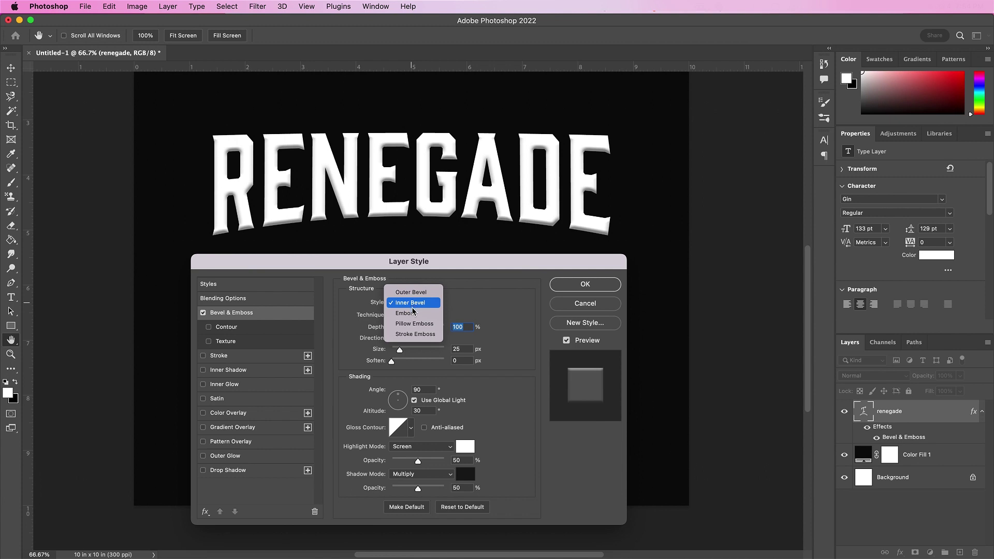
left_click(414, 312)
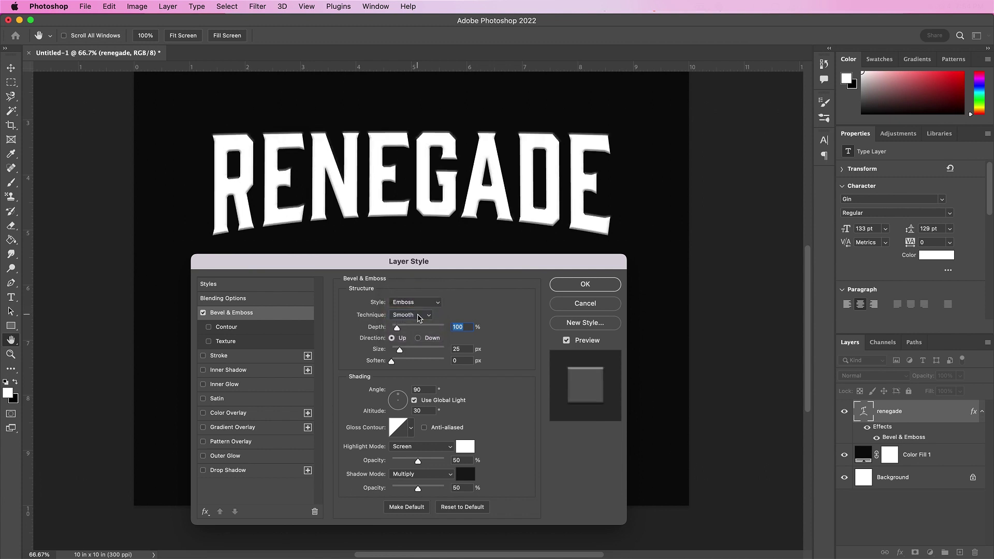
left_click(419, 317)
left_click(420, 329)
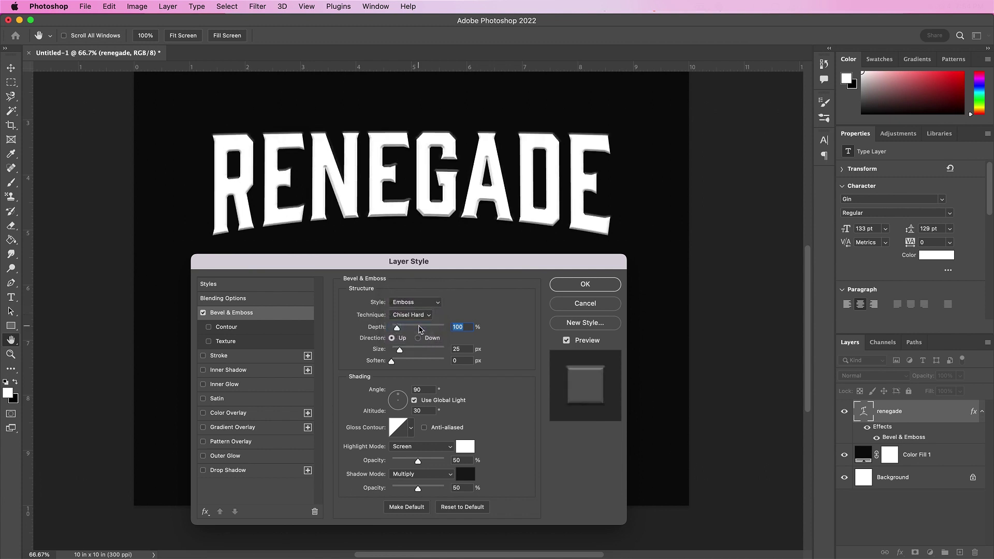
Step: Set the bevel's depth to 95% and size to 21 px, and choose the twin-peaked Ring gloss contour
type("95")
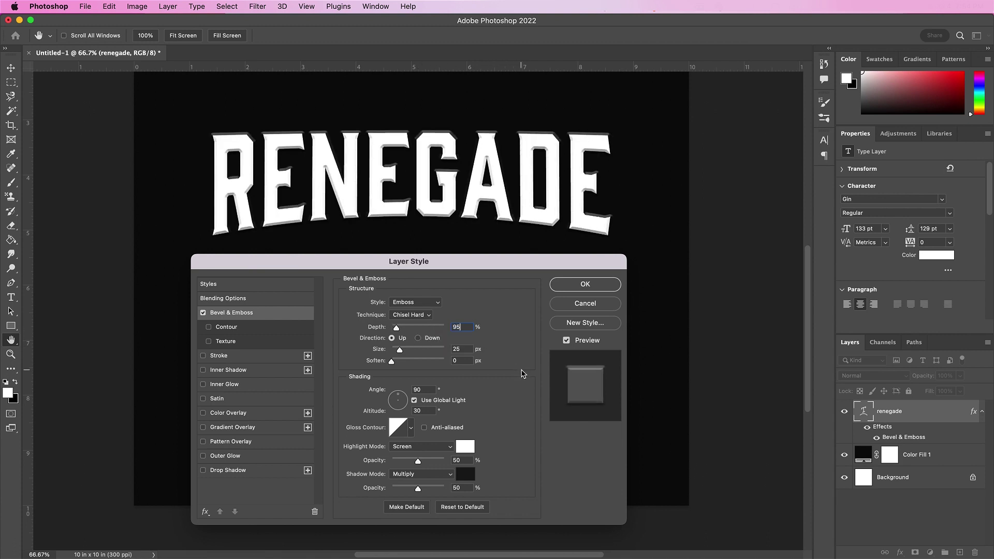
type("21")
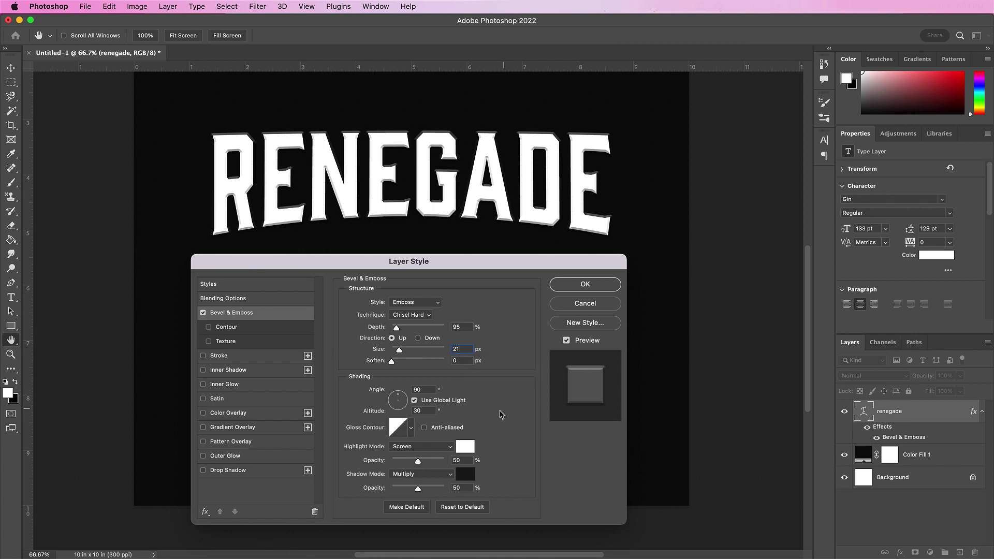
left_click(412, 430)
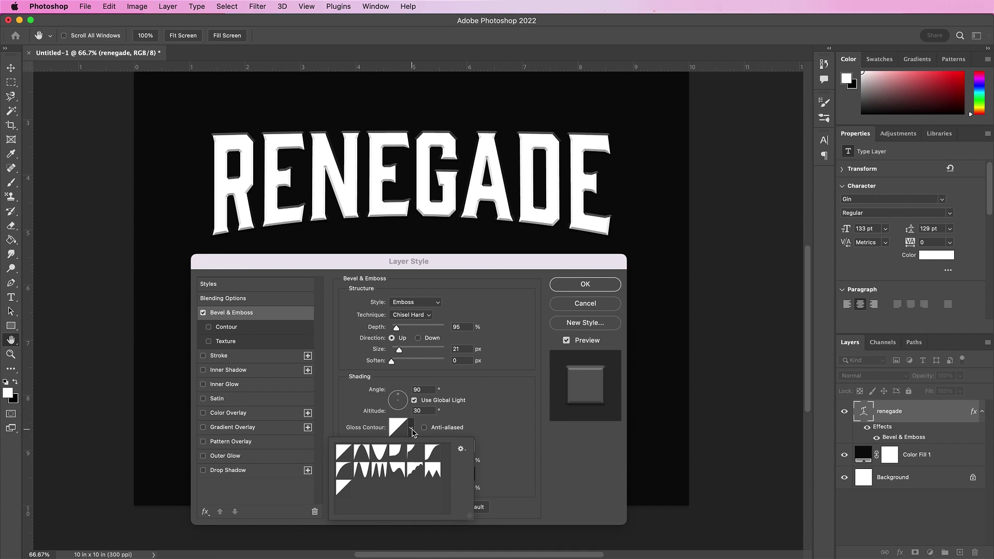
left_click(362, 470)
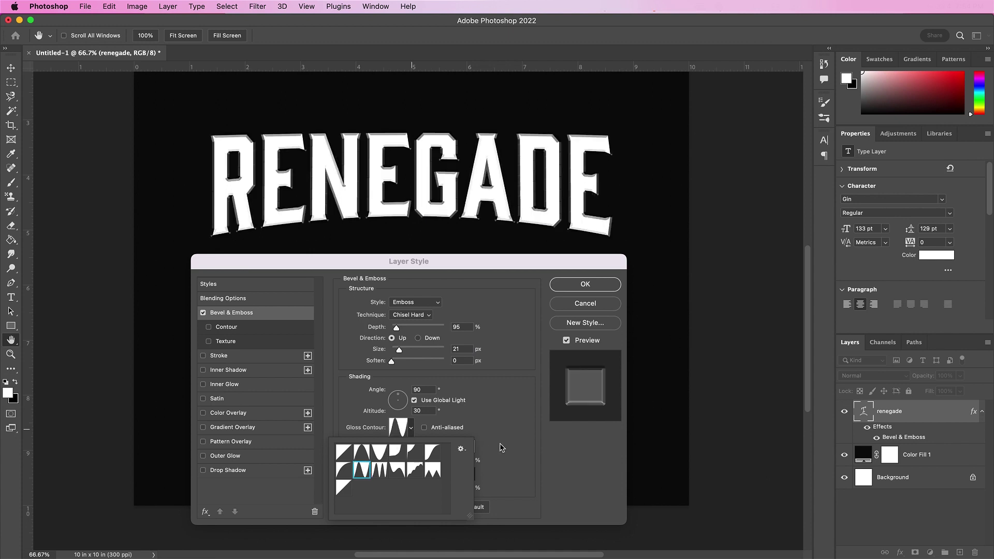
Step: Set the bevel's highlight mode to Color Dodge and the highlight opacity to 100%
left_click(523, 449)
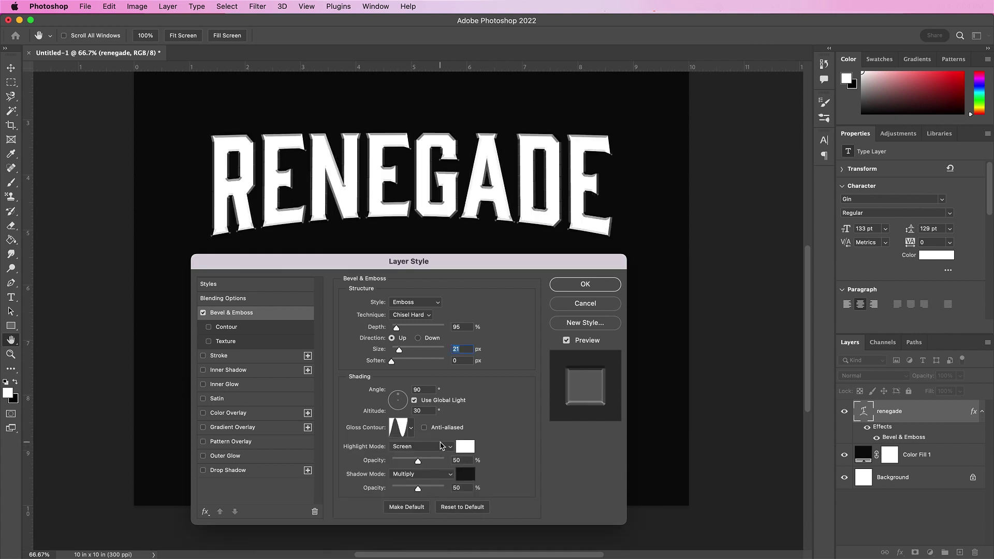
left_click(441, 447)
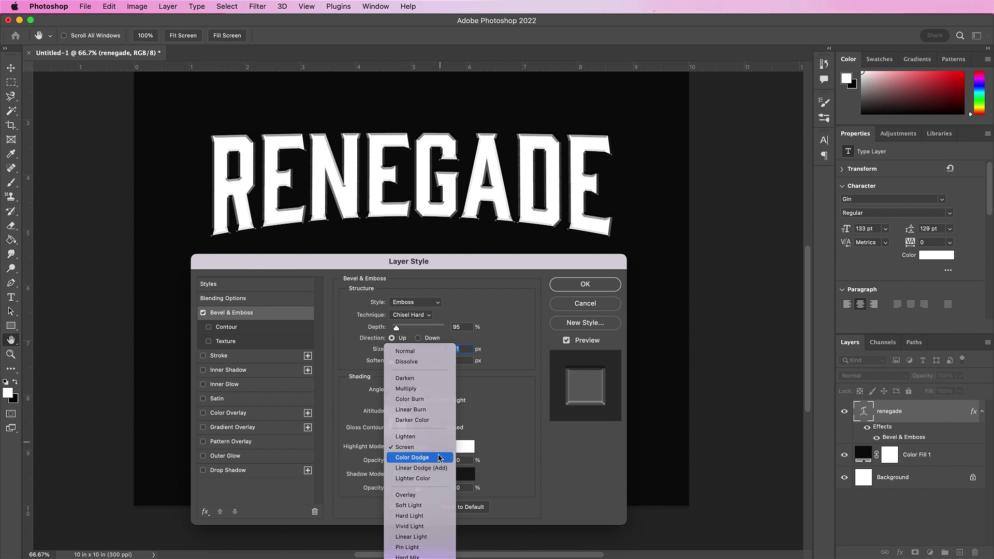
left_click(439, 458)
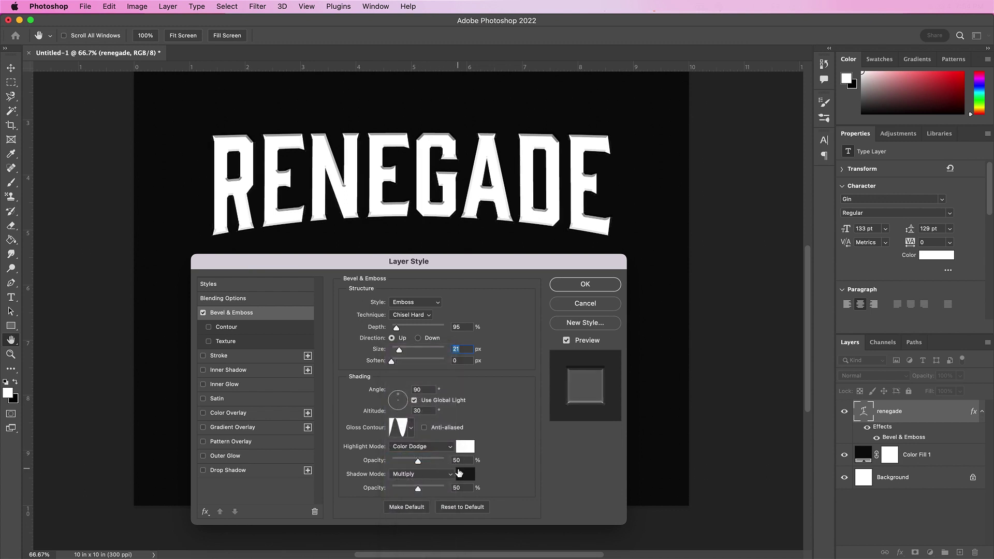
left_click_drag(418, 462, 450, 462)
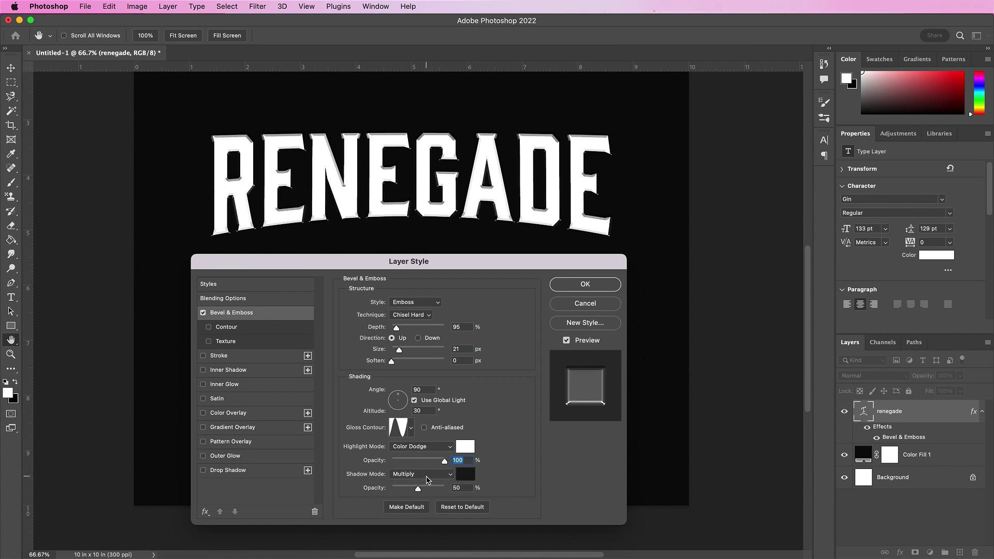
Step: Set the bevel's shadow opacity to 100% and accept 181819 as the shadow color
left_click_drag(418, 490, 454, 489)
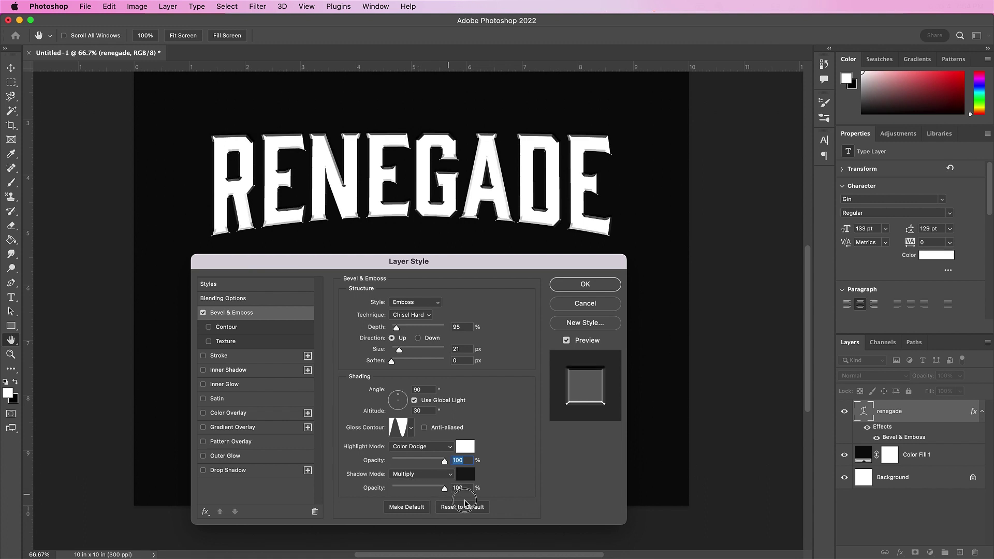
left_click(465, 474)
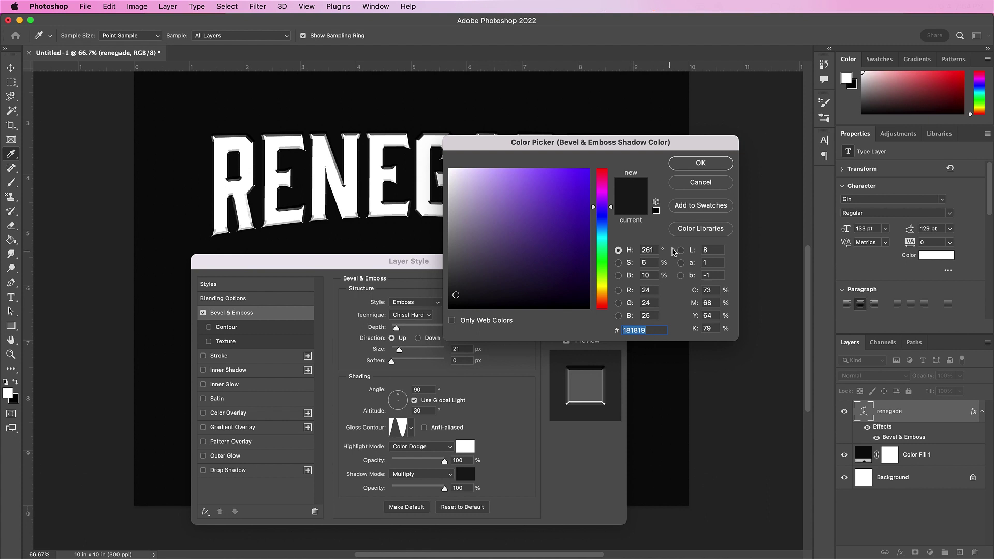
left_click(694, 165)
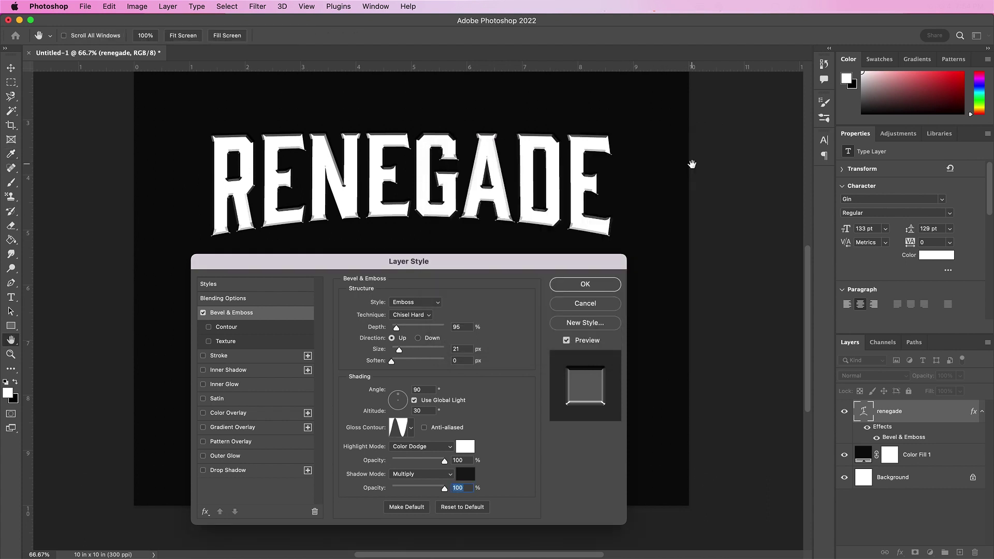
Step: Add a Stroke effect to the renegade text with size 5 px, Center position and Gradient fill type
left_click(266, 357)
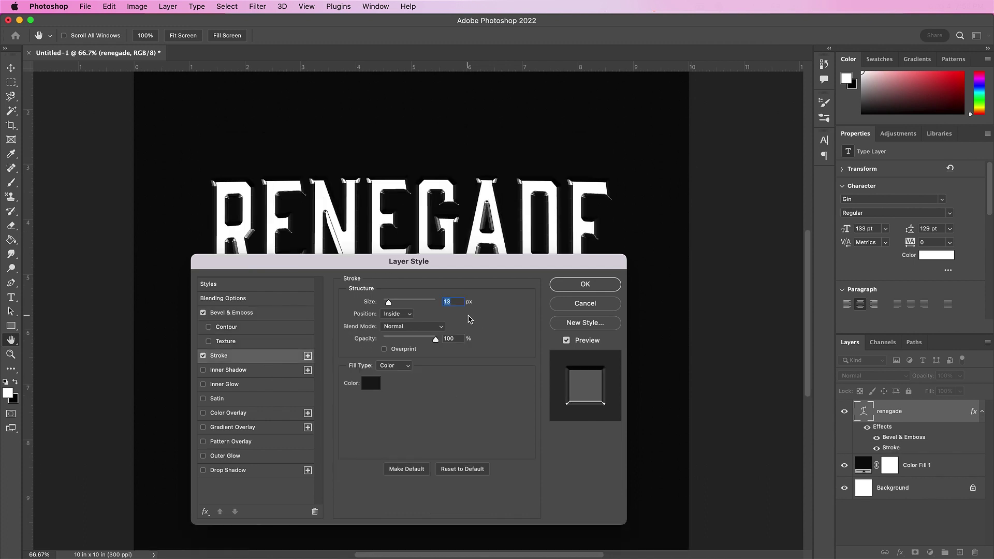
type("5")
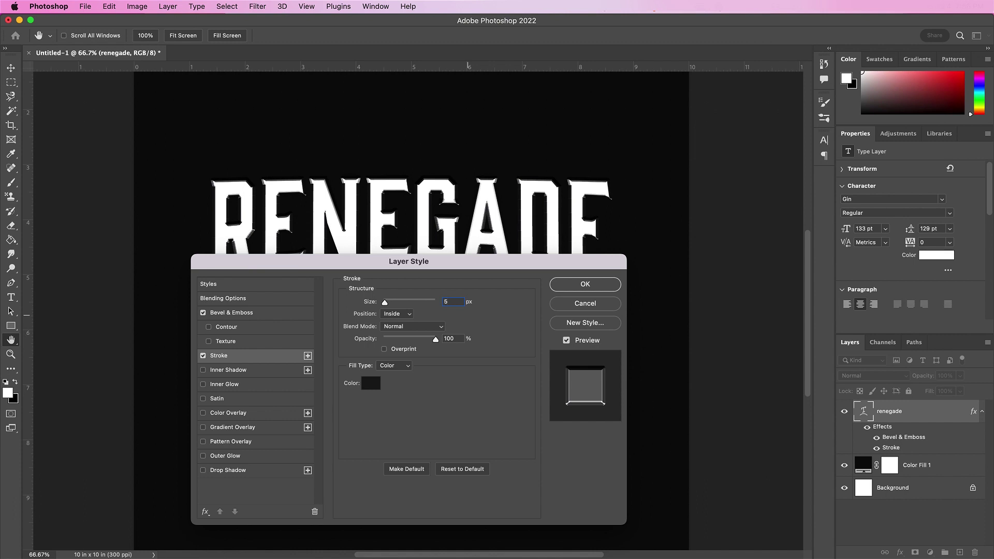
left_click(405, 316)
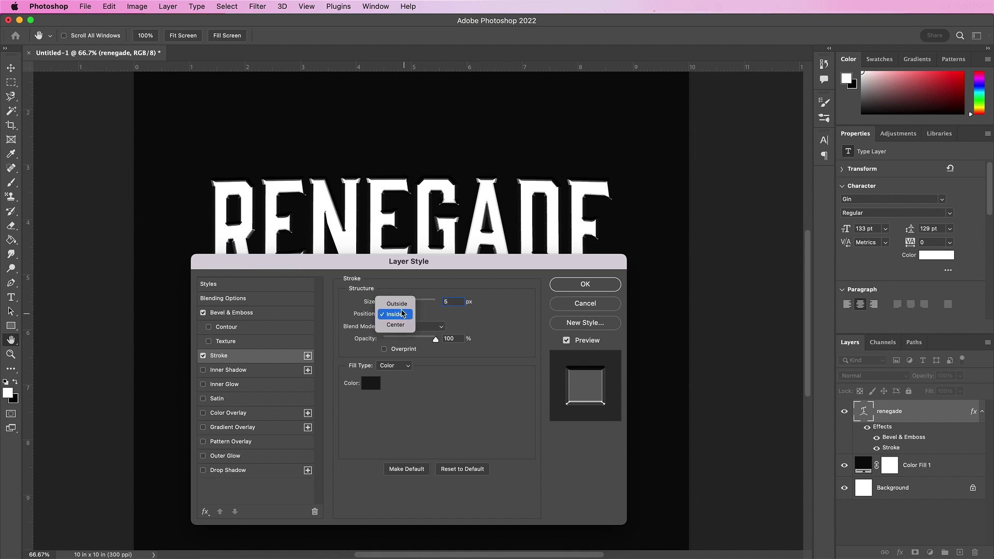
left_click(398, 324)
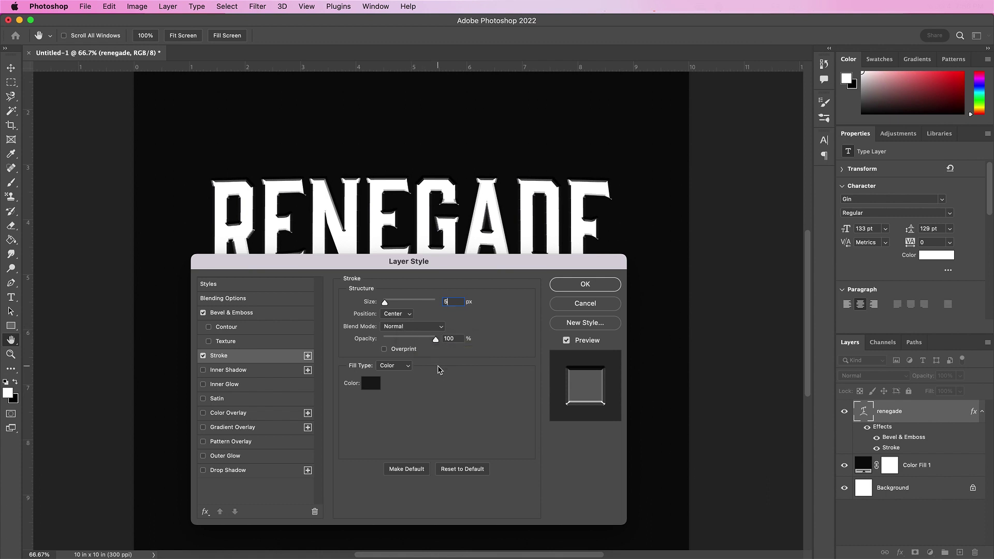
left_click(388, 367)
left_click(392, 377)
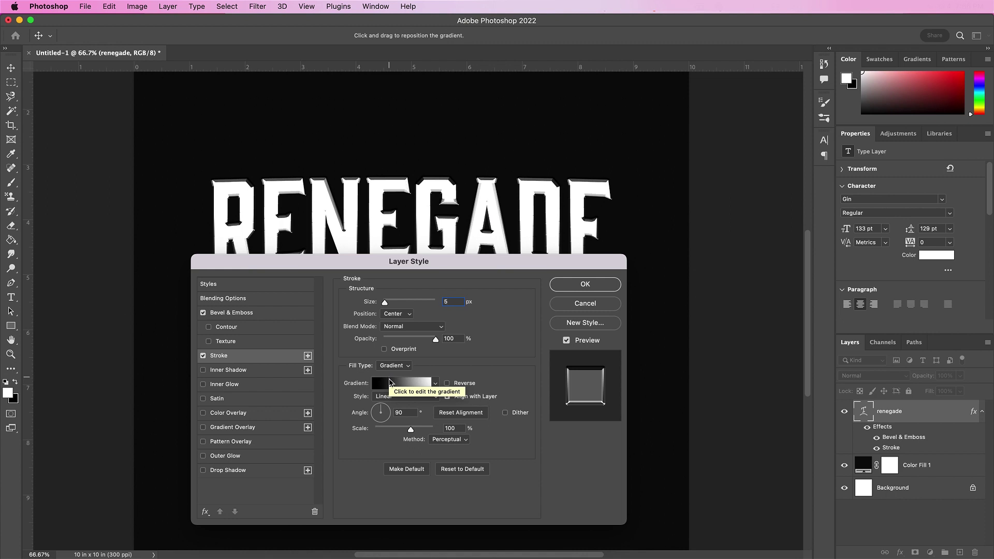
Step: Edit the stroke's gradient and accept 000000 as the color of its start stop
left_click(390, 384)
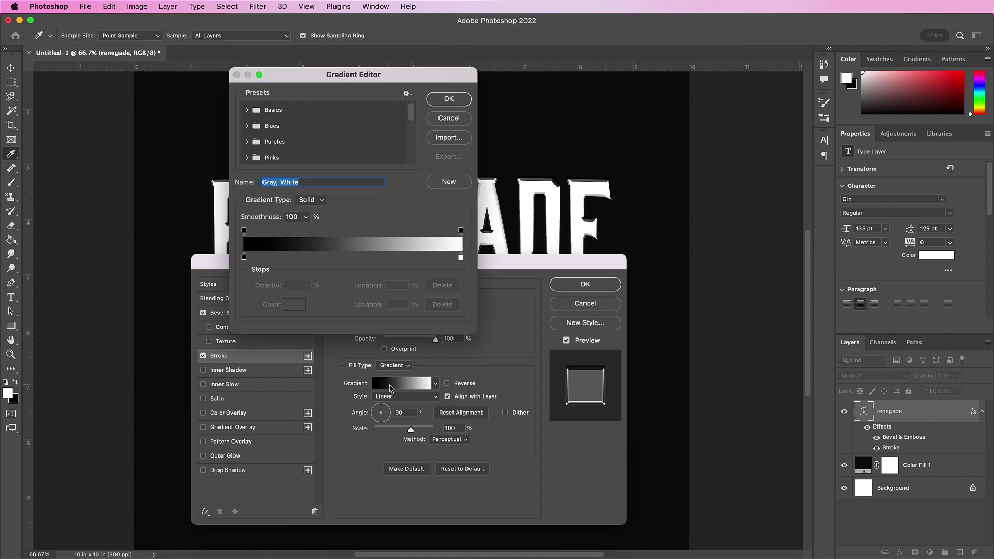
left_click(243, 257)
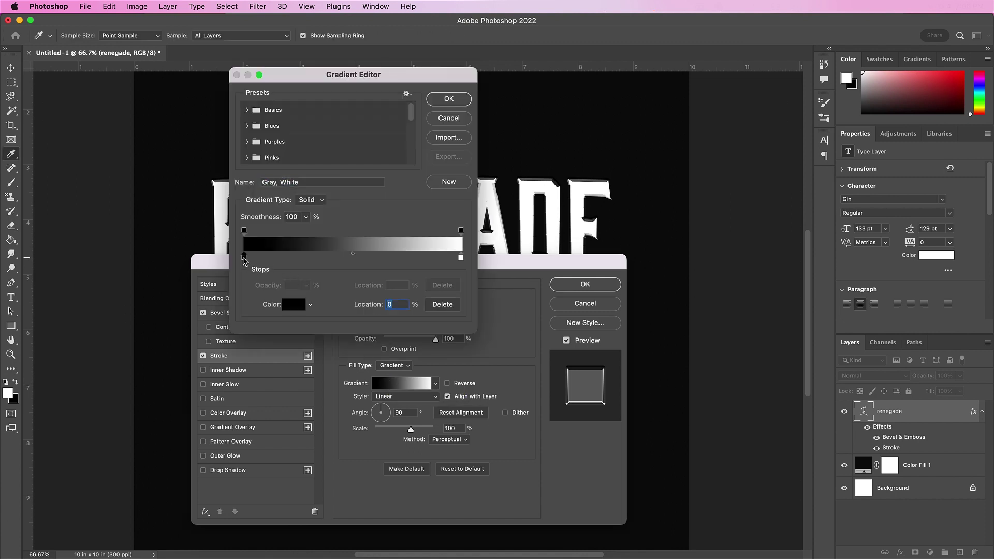
left_click(293, 306)
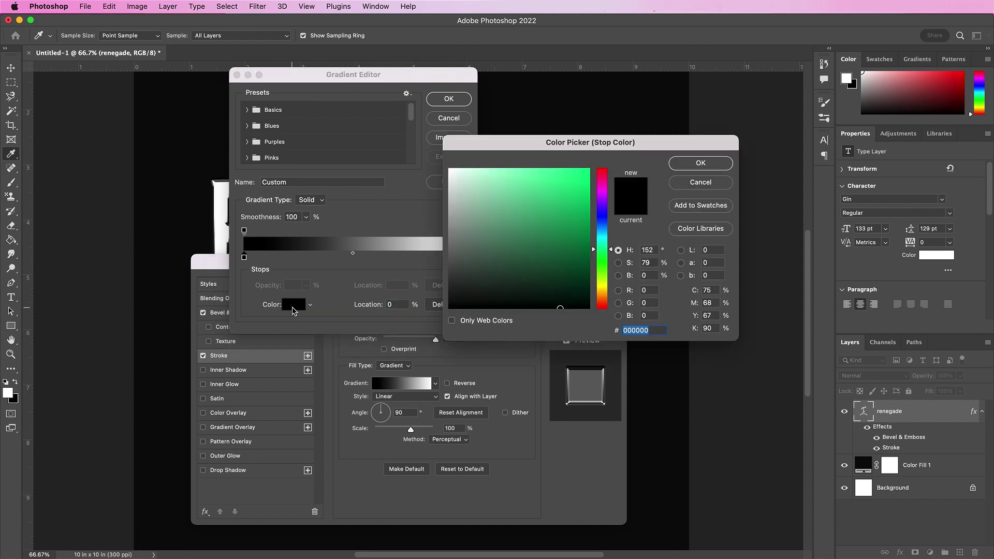
key("Return")
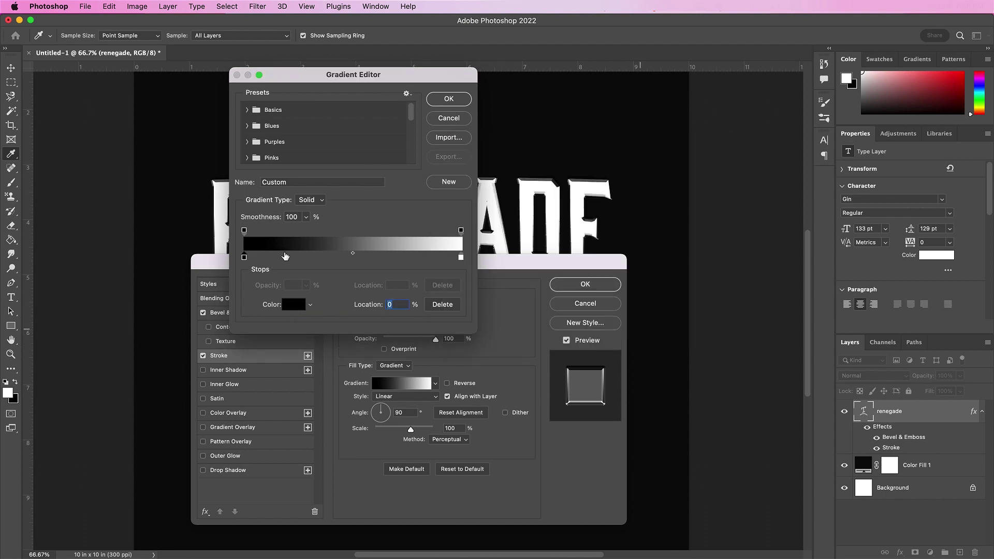
Step: Add two gradient stops to the stroke: 4d4d4d at about 20% and cdcdcd at about 39%
left_click(293, 307)
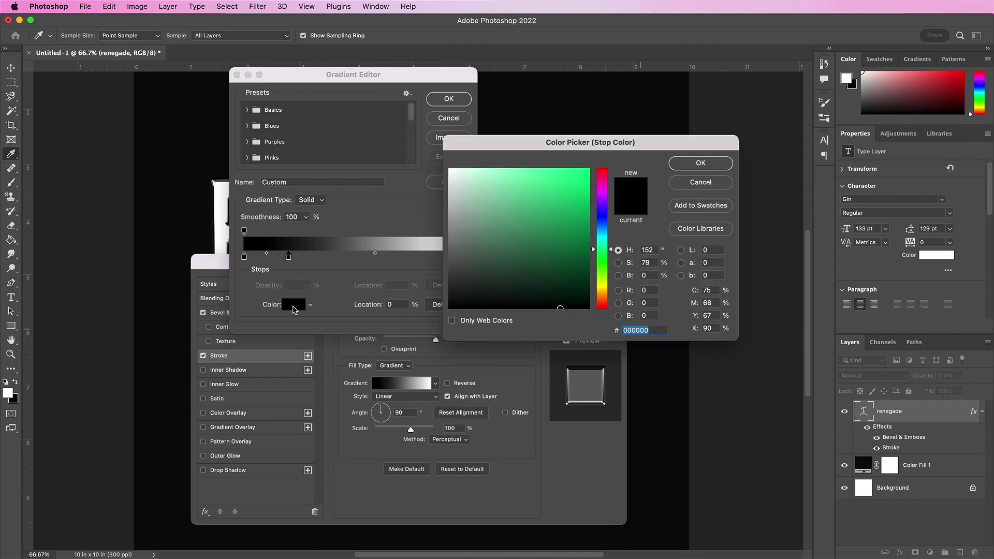
type("4d")
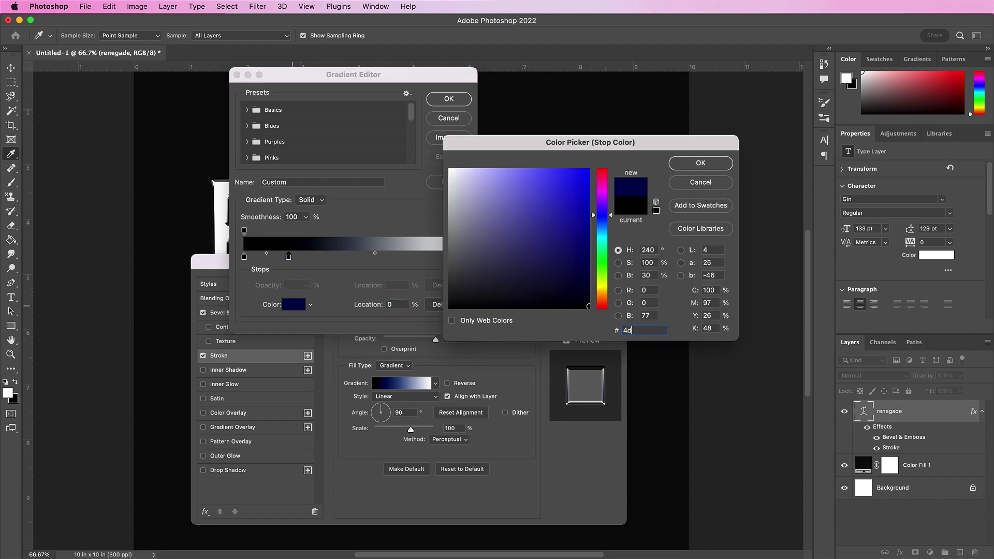
type("4d4d")
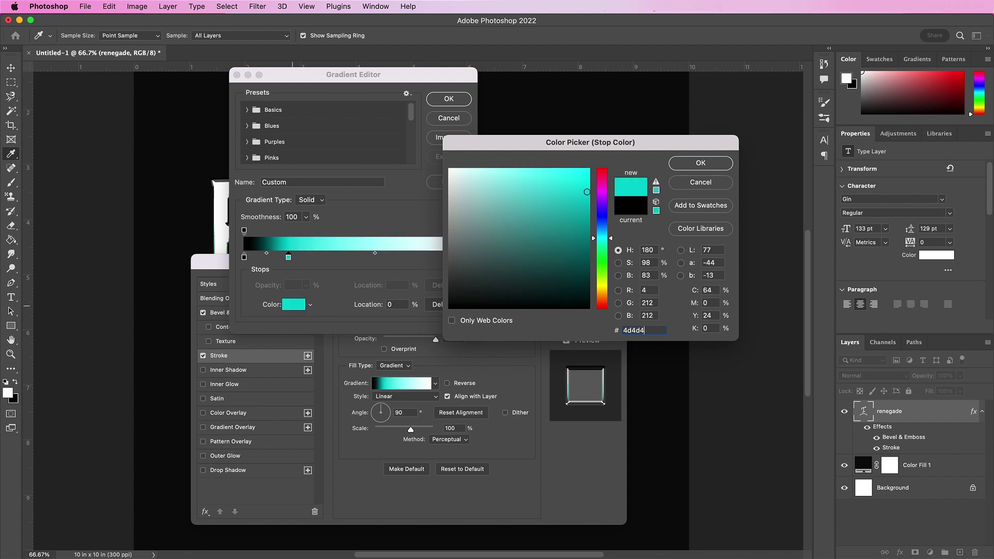
key("Return")
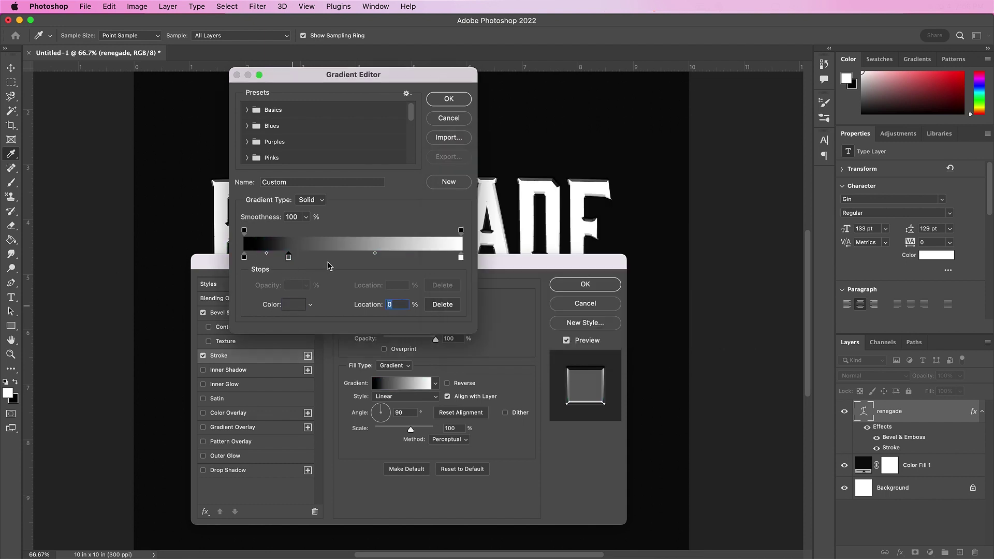
left_click(298, 307)
type("cdcdcd")
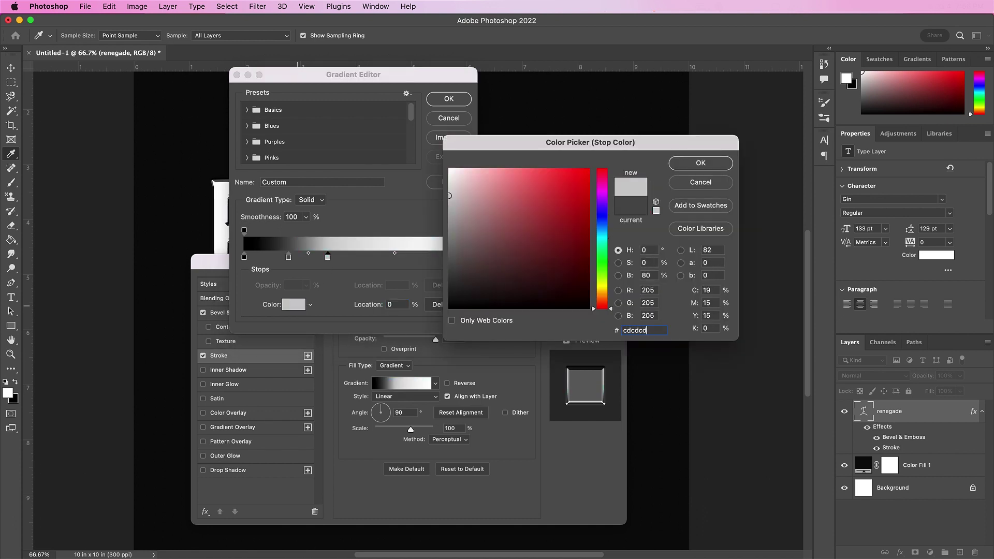
key("Return")
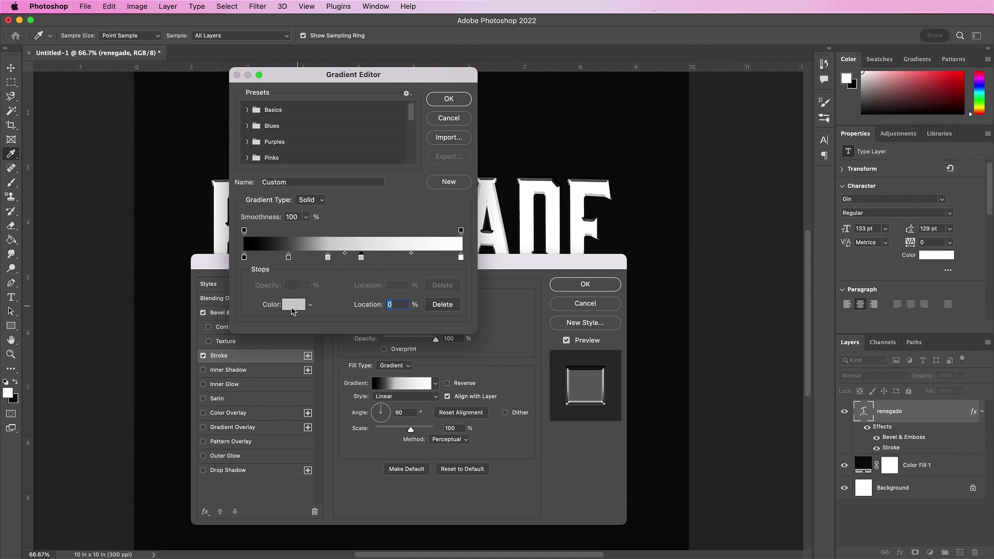
Step: Add two more gradient stops: 717070 at about 54% and 1c1c1c at about 75%
left_click(292, 305)
type("7")
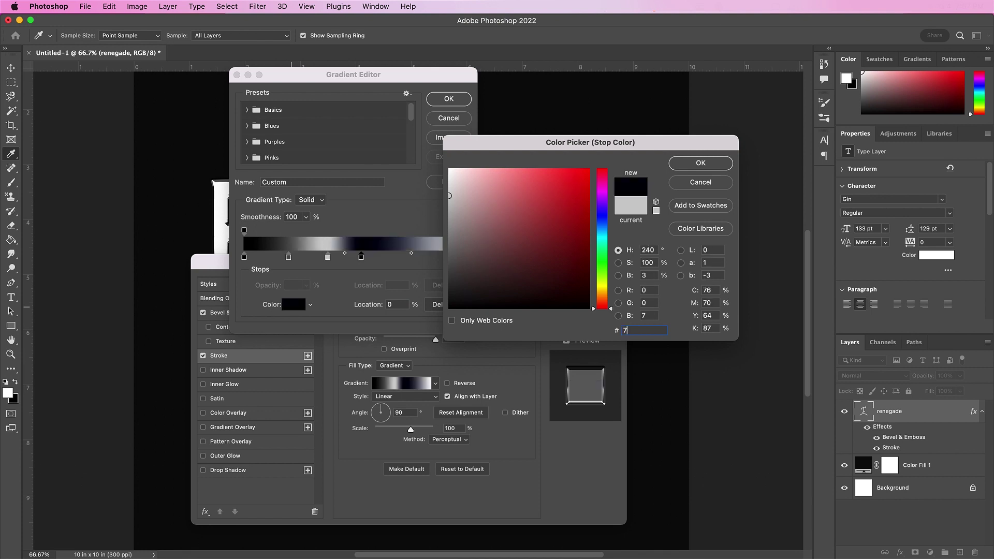
type("17070")
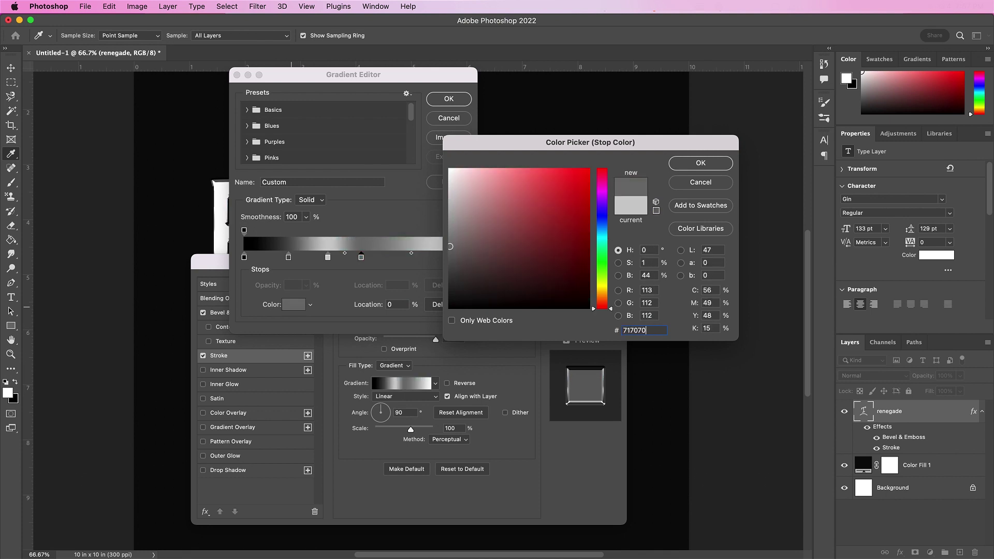
key("Return")
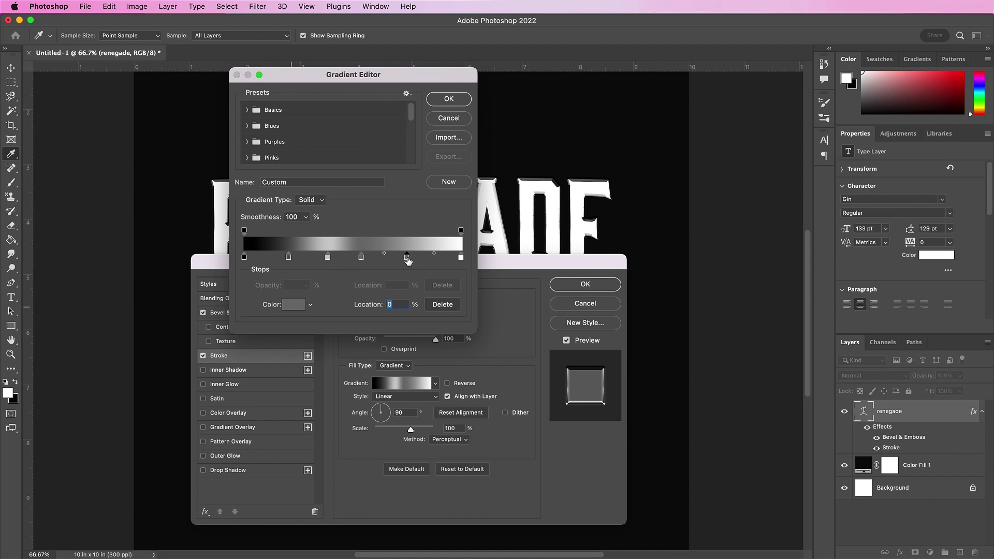
left_click(297, 305)
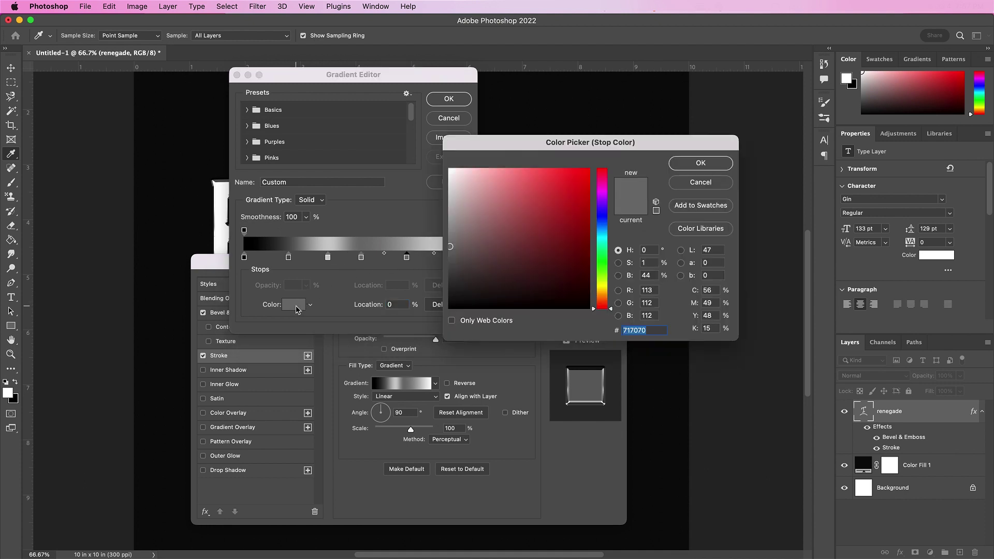
type("1c1c1c")
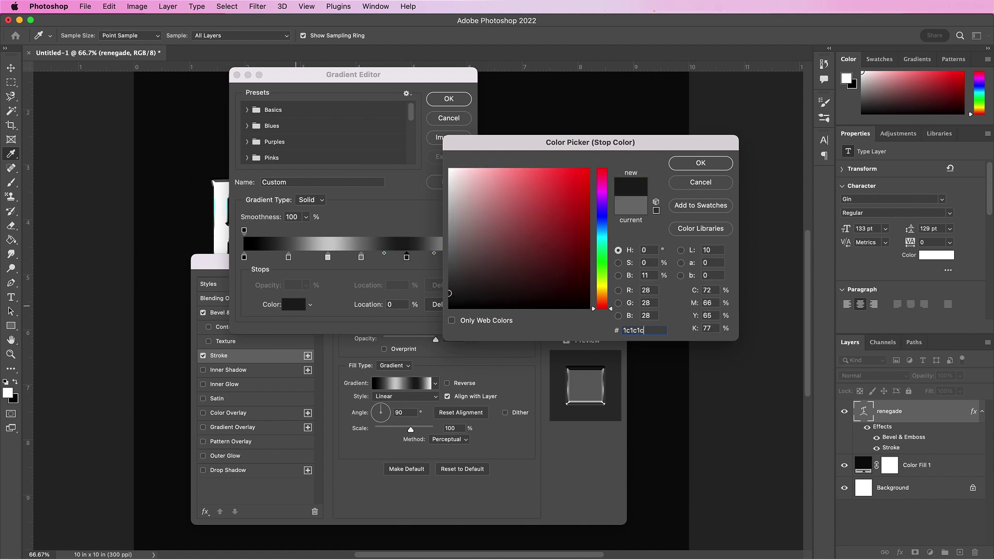
key("Return")
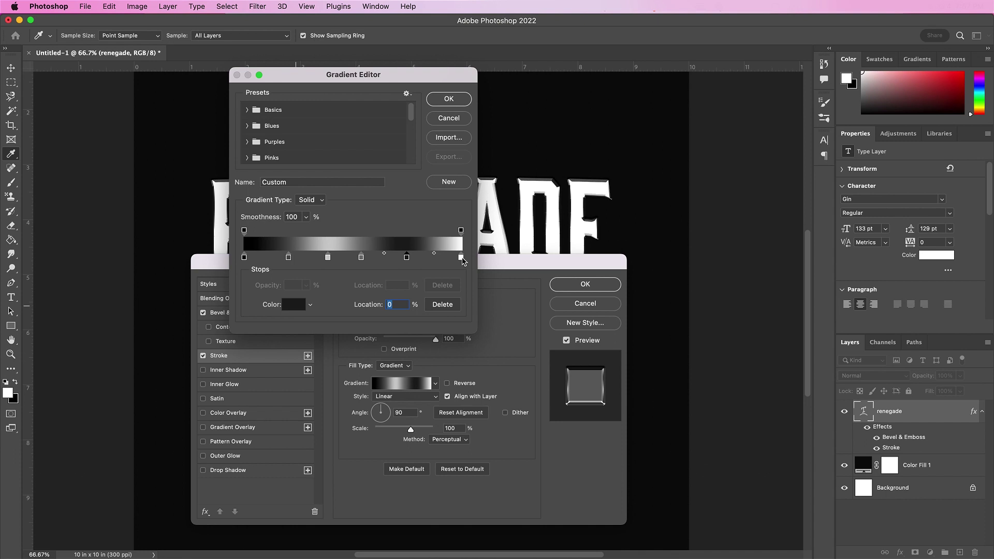
Step: Set the gradient's end stop to 616161 and accept the custom stroke gradient
left_click(461, 257)
left_click(290, 306)
type("616161")
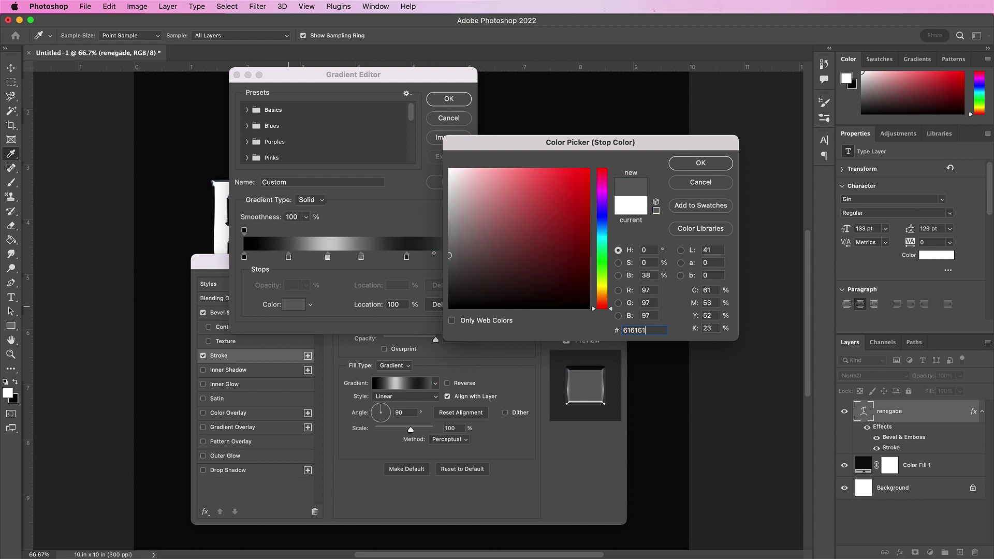
key("Return")
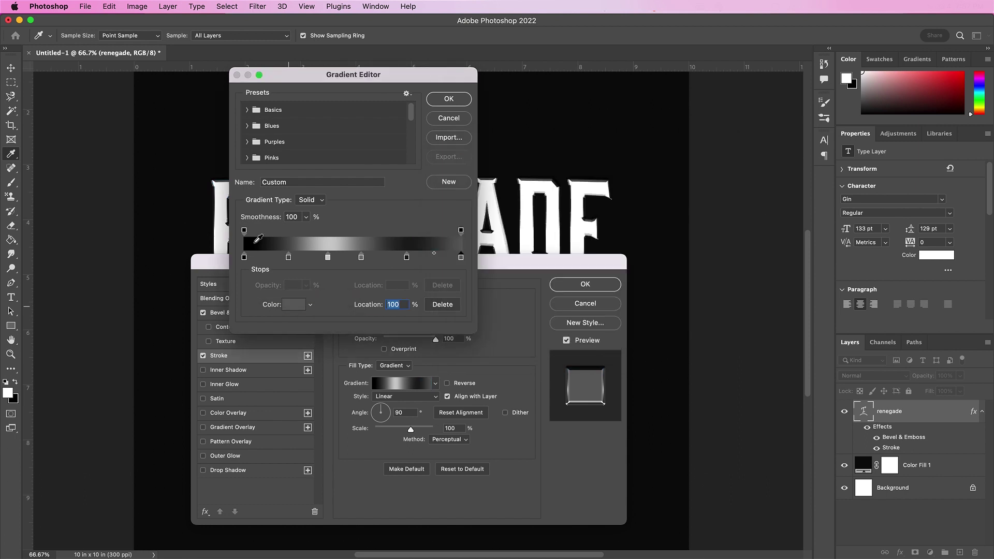
left_click(446, 104)
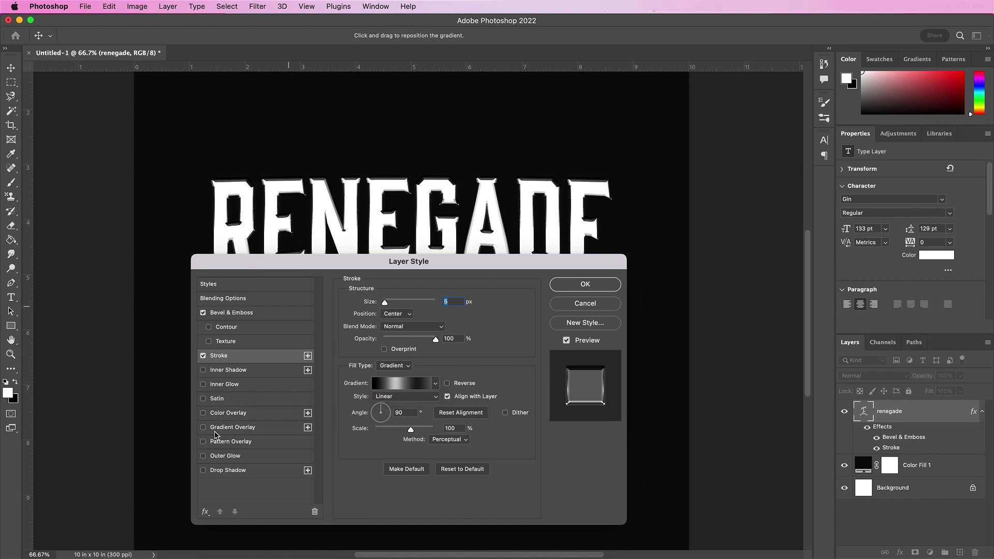
Step: Add a second stroke to the text and set the lower stroke's size to 5 px and position to Outside
left_click(307, 357)
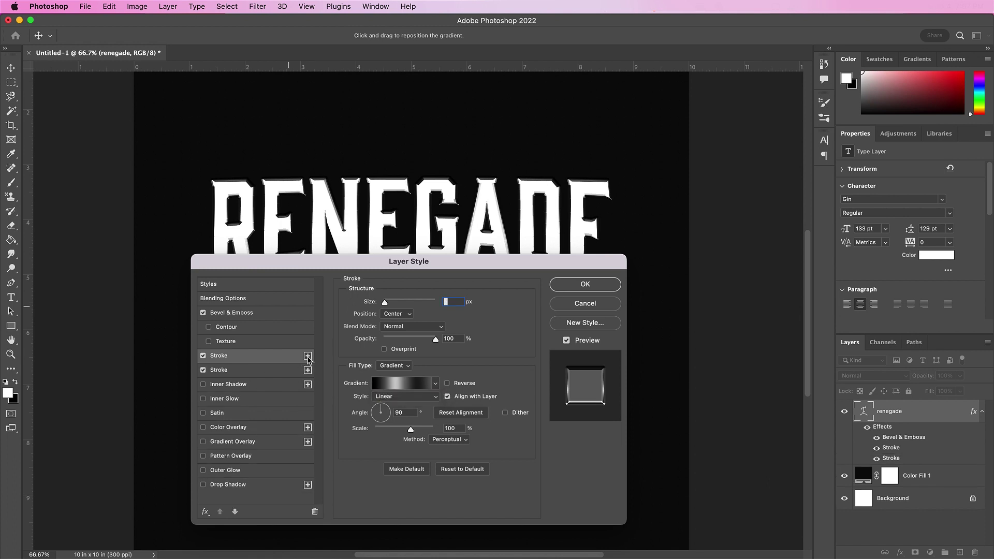
left_click(282, 371)
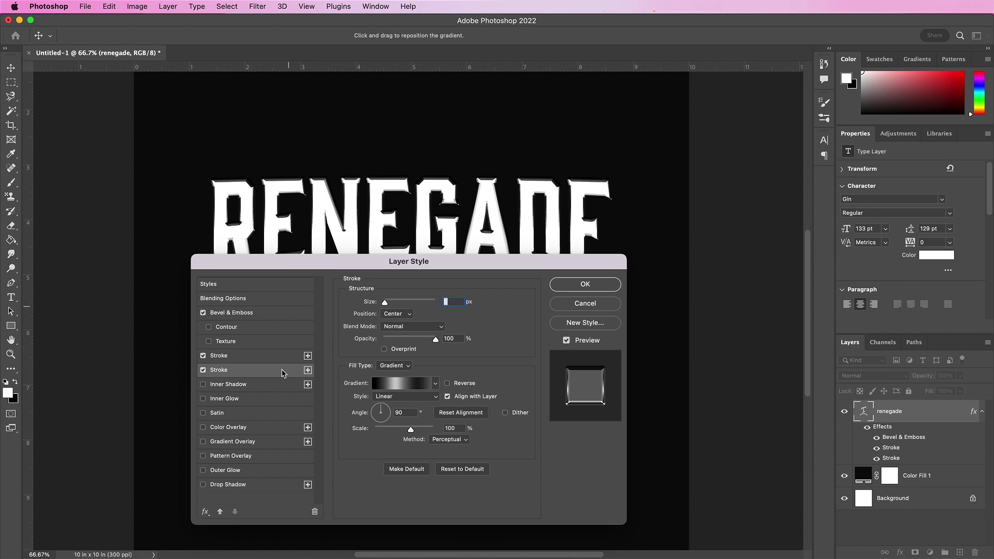
type("5")
left_click(407, 315)
left_click(406, 294)
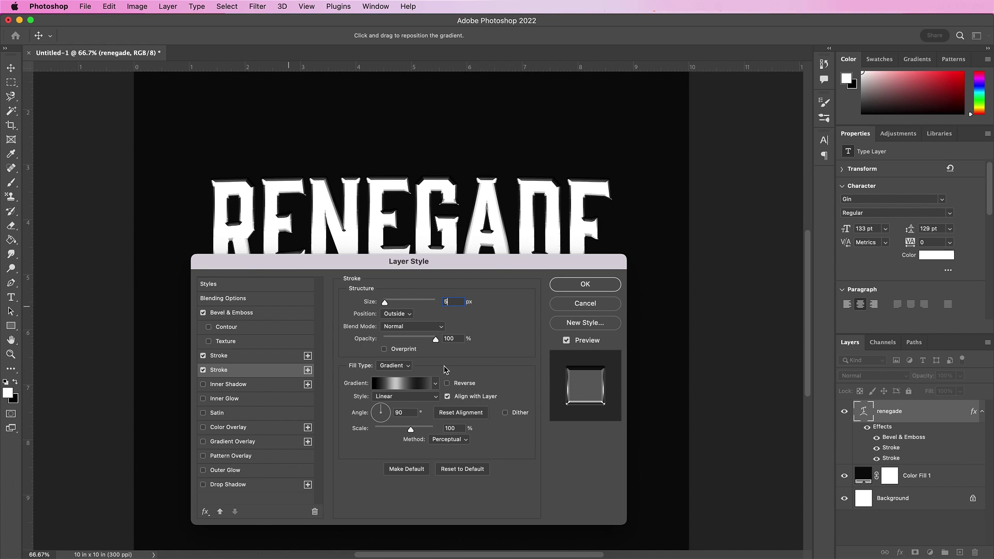
Step: Edit the lower stroke's gradient and set its start stop color to da2eff
left_click(418, 387)
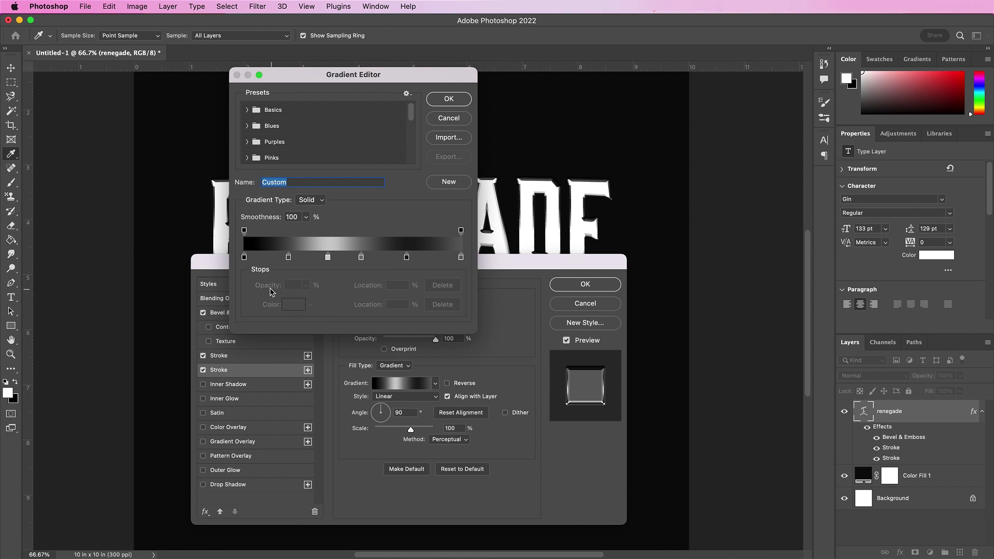
left_click(244, 258)
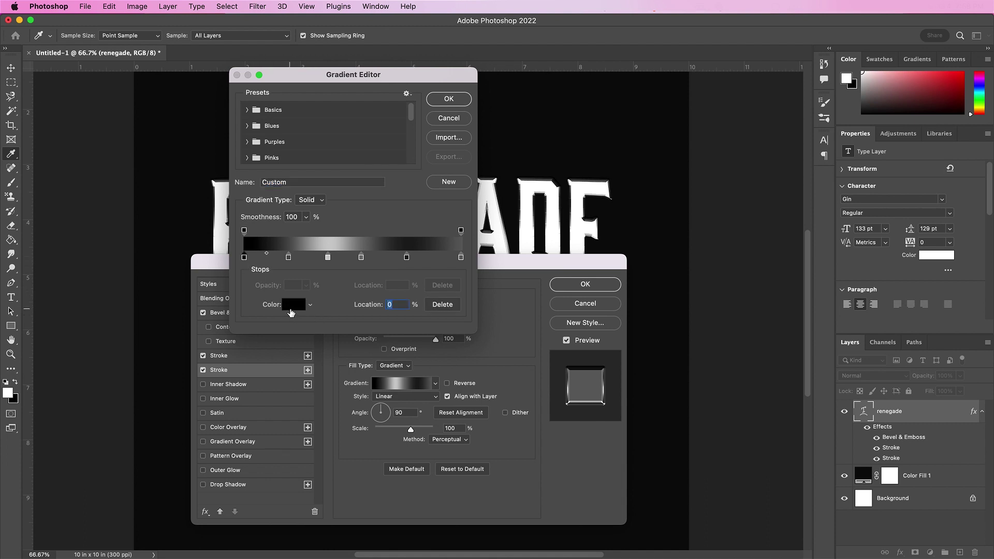
left_click(293, 310)
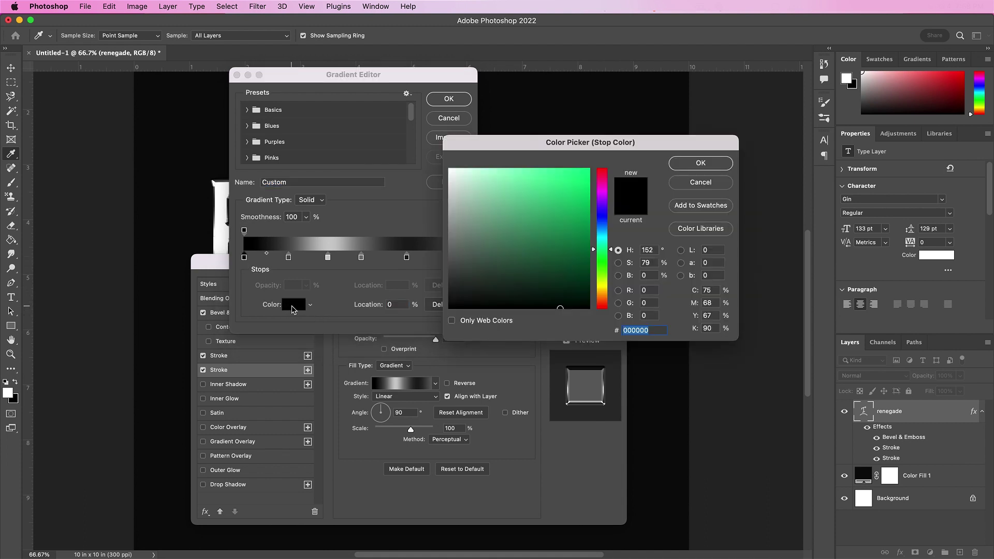
type("da")
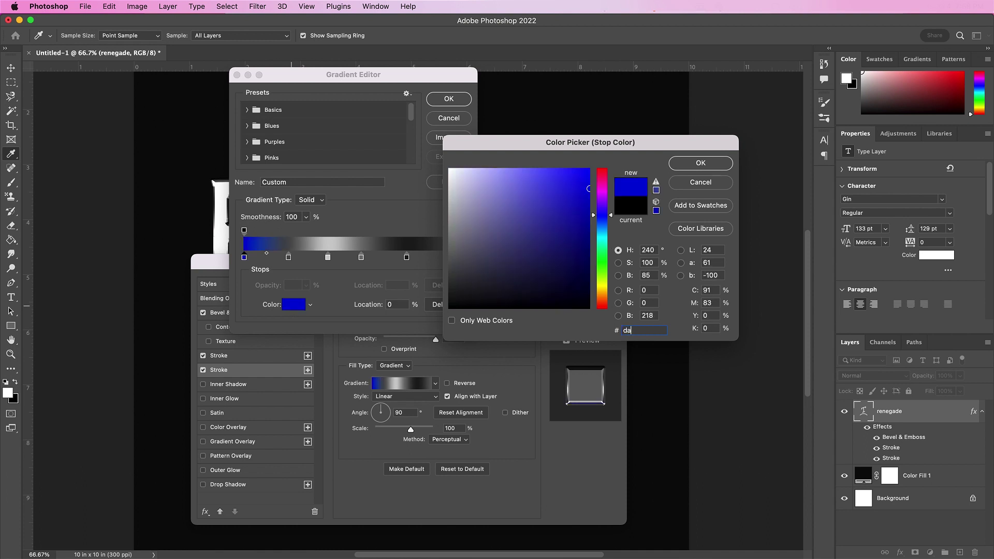
type("2eff")
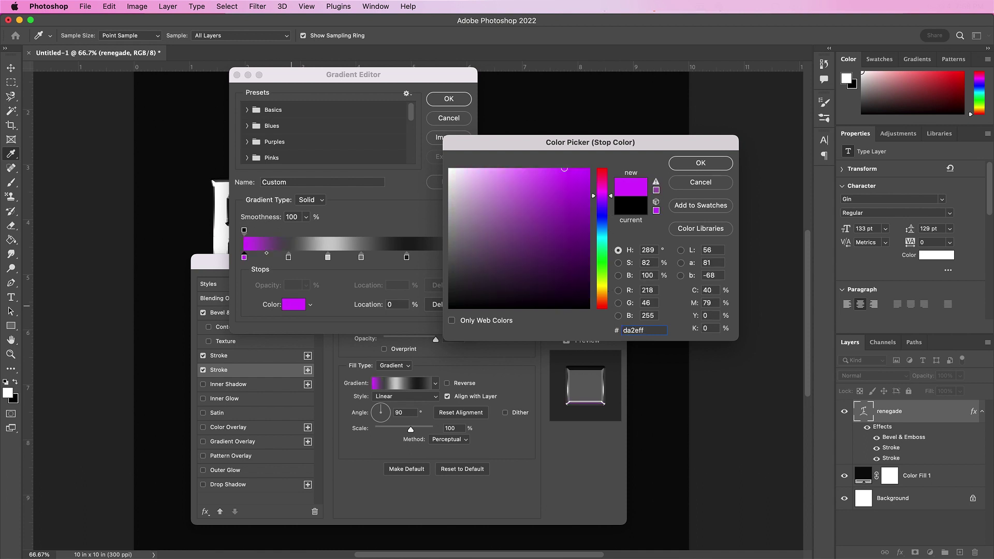
key("Return")
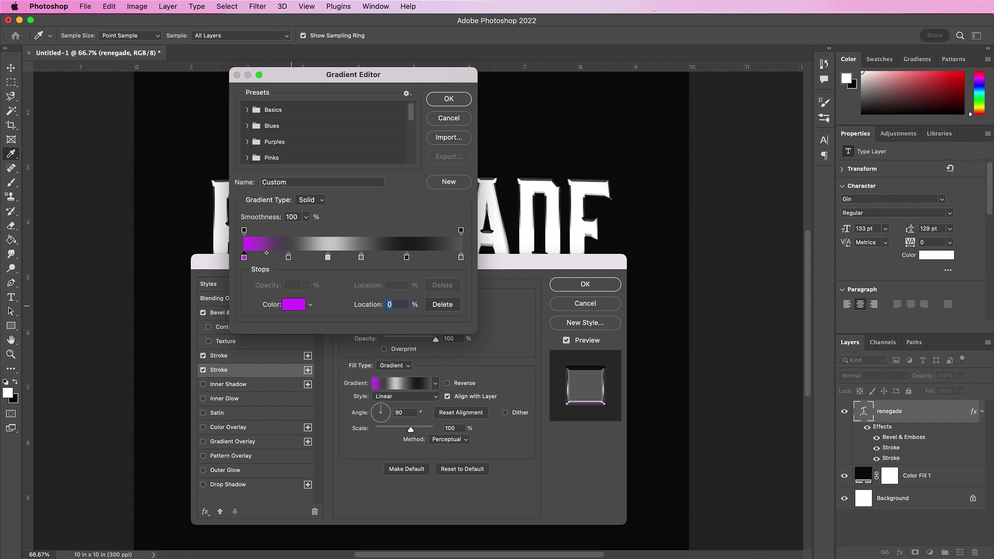
Step: Set the color of the gradient stop at 21% to 011638
left_click(289, 258)
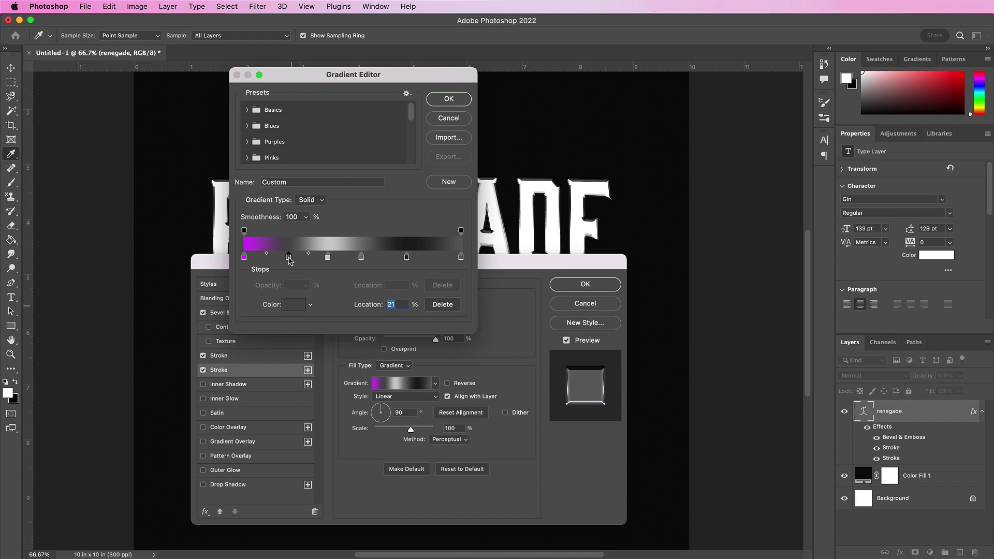
left_click(296, 306)
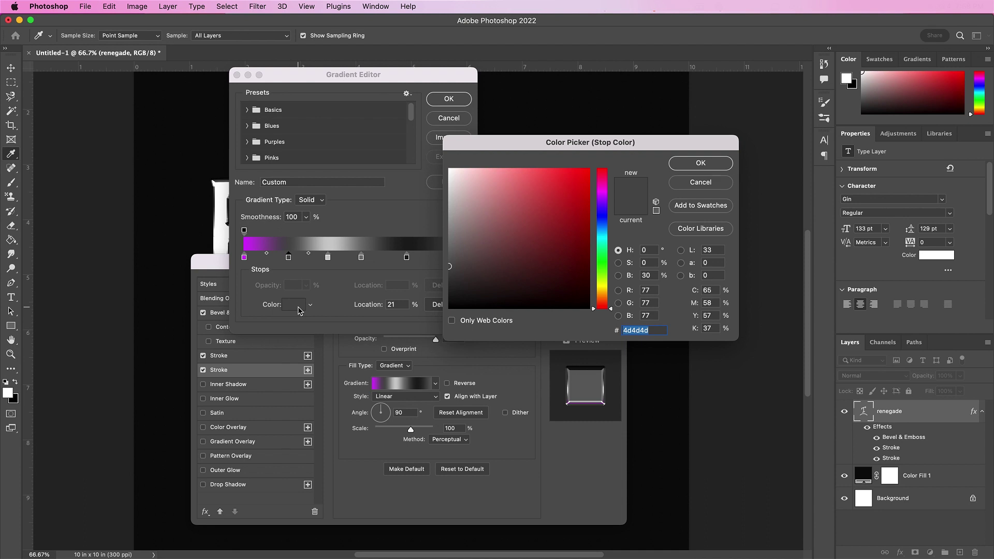
type("011")
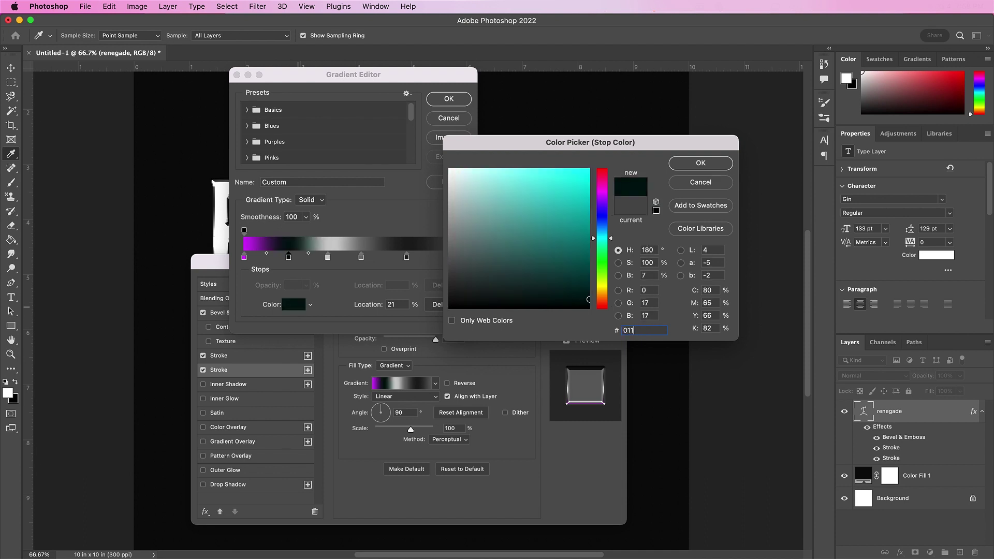
type("638")
key("Return")
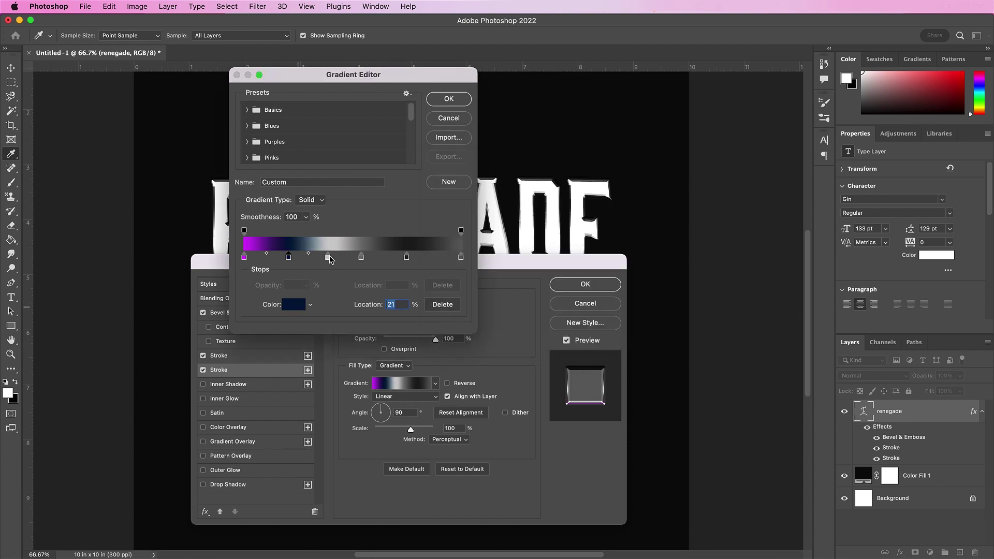
Step: Set the color of the gradient stop at 39% to 92c9ff
left_click(328, 257)
left_click(293, 305)
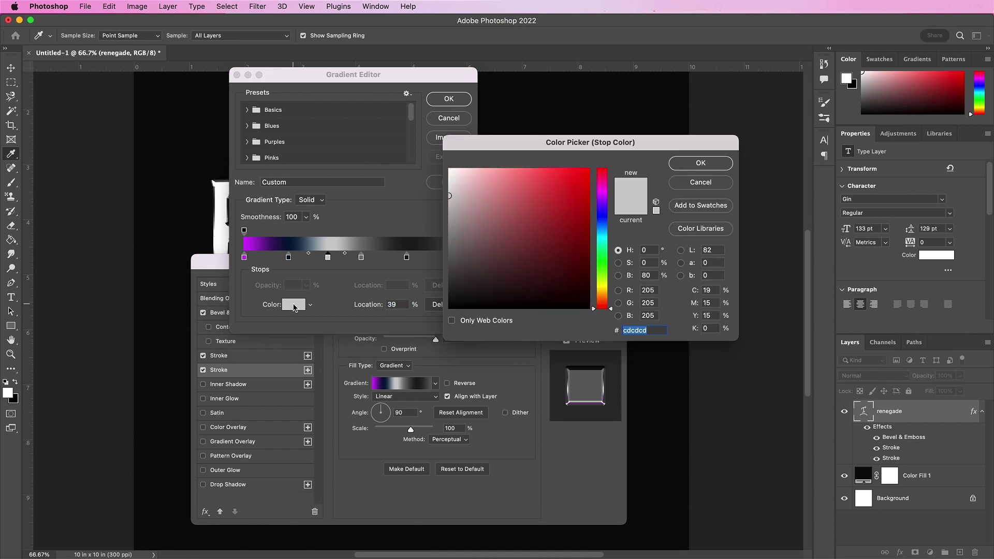
type("92")
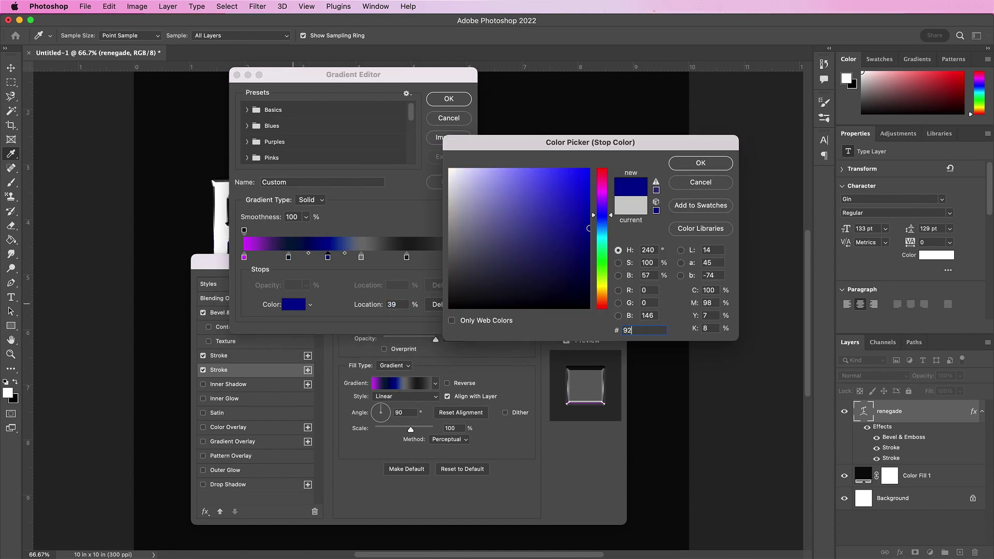
type("c9")
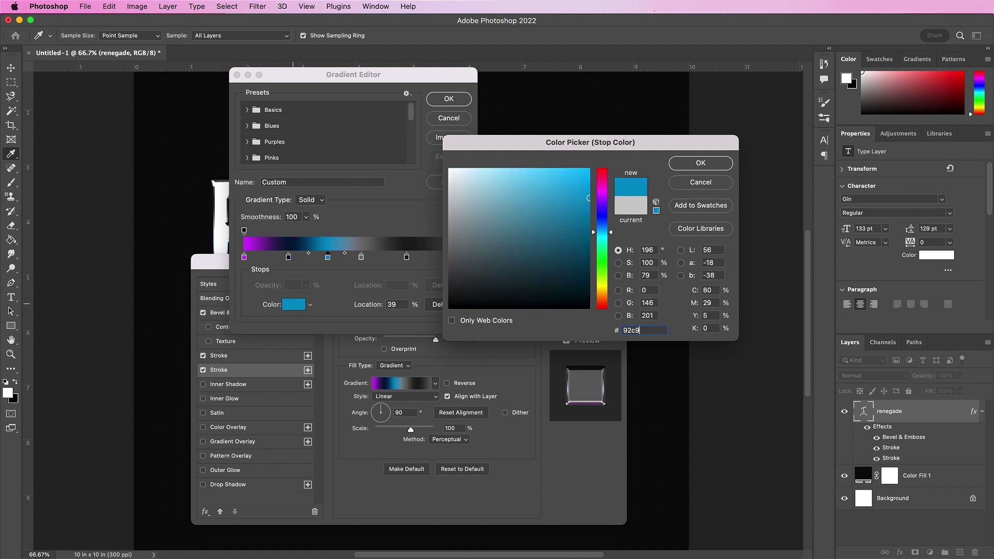
type("ff")
key("Return")
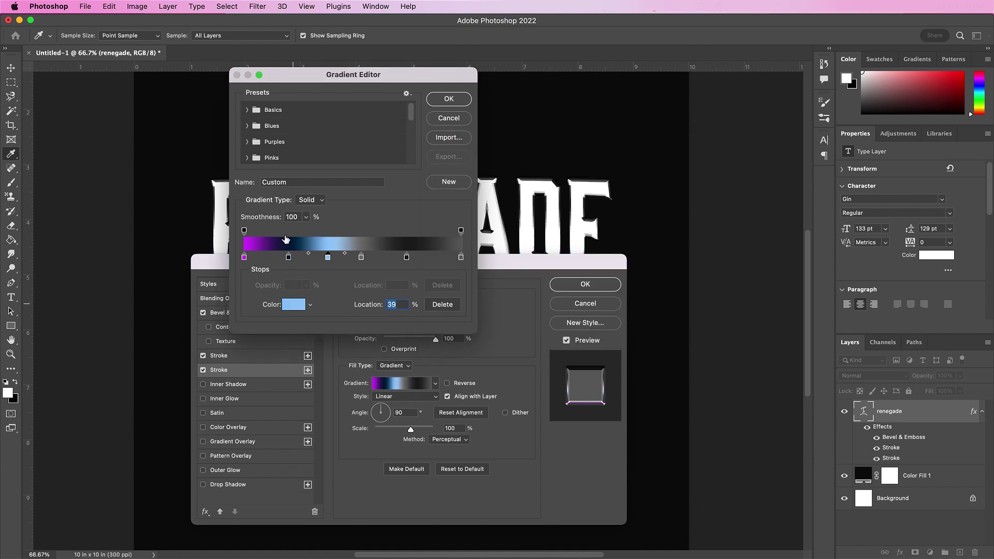
Step: Remove the two gradient stops between 39% and the end, and set the end stop color to 0d293c
left_click_drag(361, 257, 426, 270)
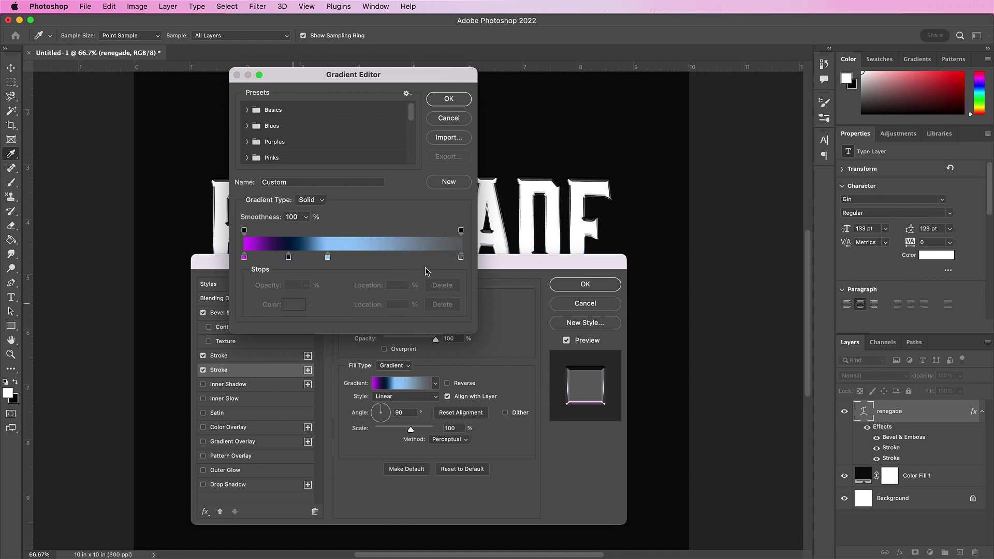
left_click(460, 257)
left_click(292, 307)
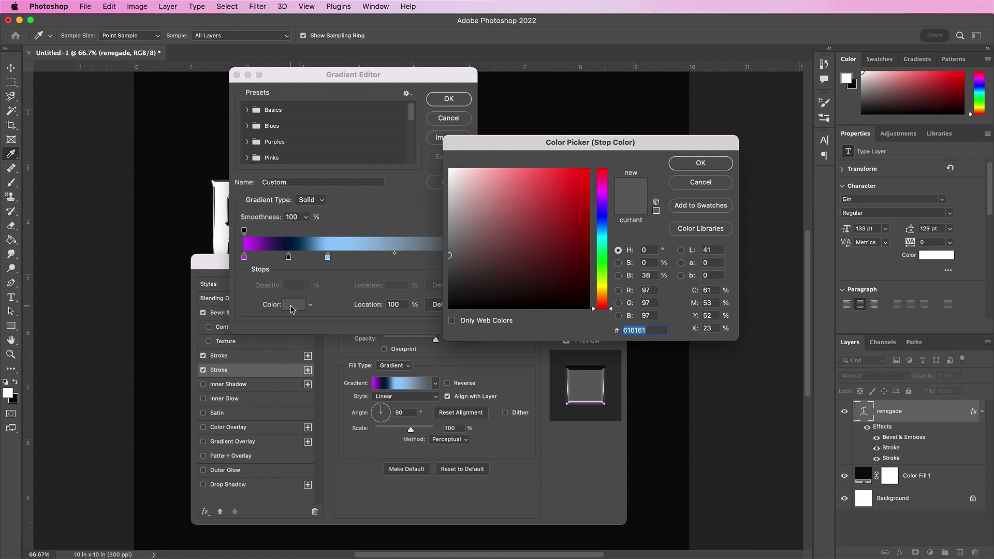
type("0d2")
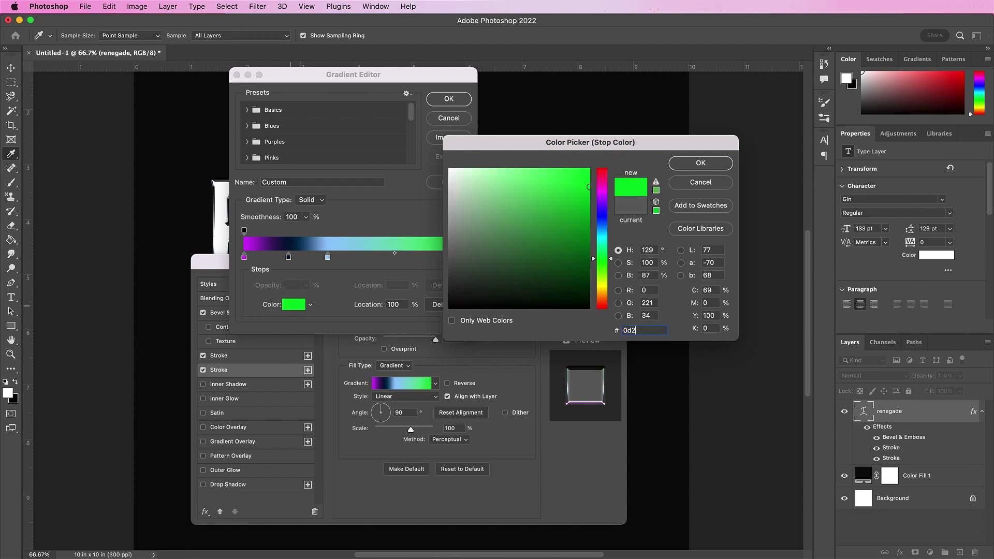
type("93a")
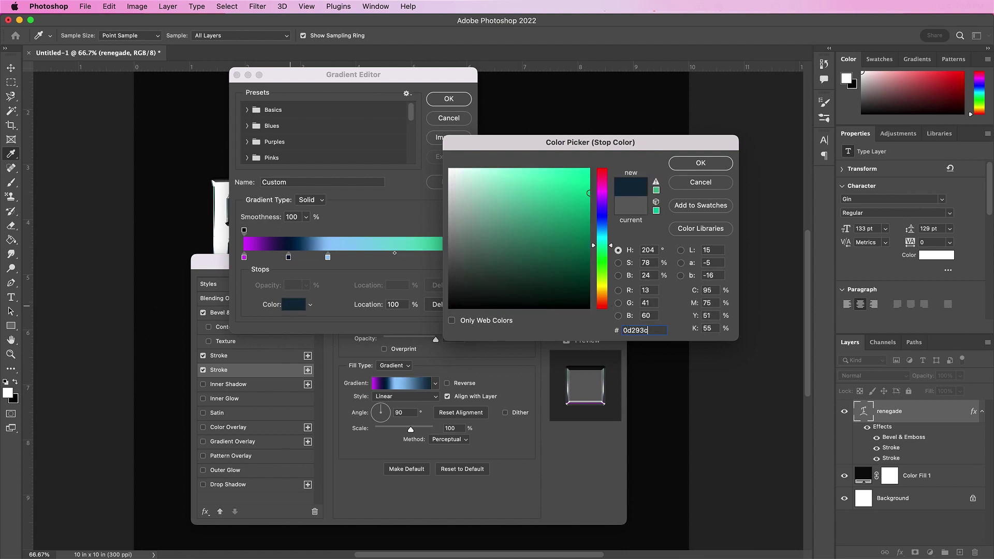
key("Return")
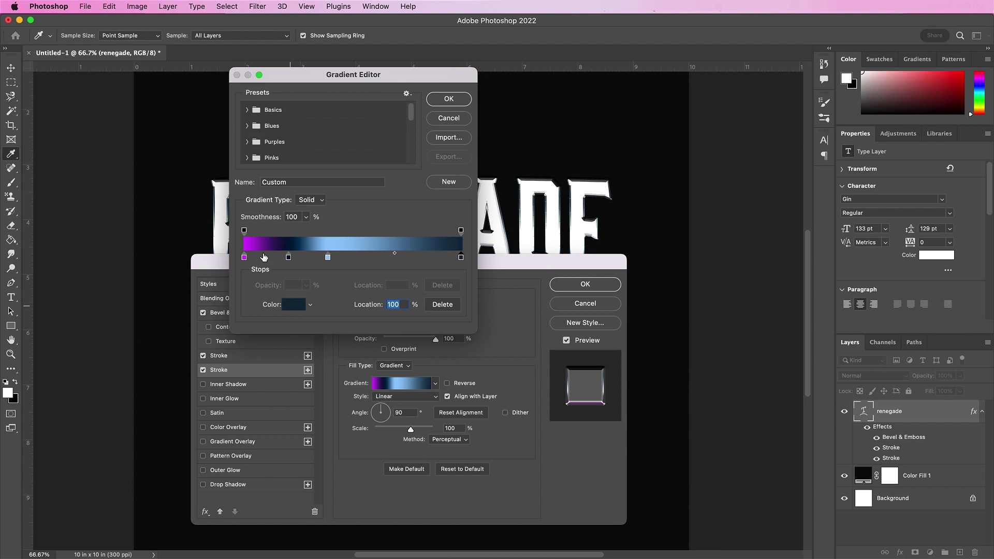
Step: Move the gradient's last stop to 94%, accept the gradient, and set its style to Reflected
left_click_drag(461, 260, 448, 259)
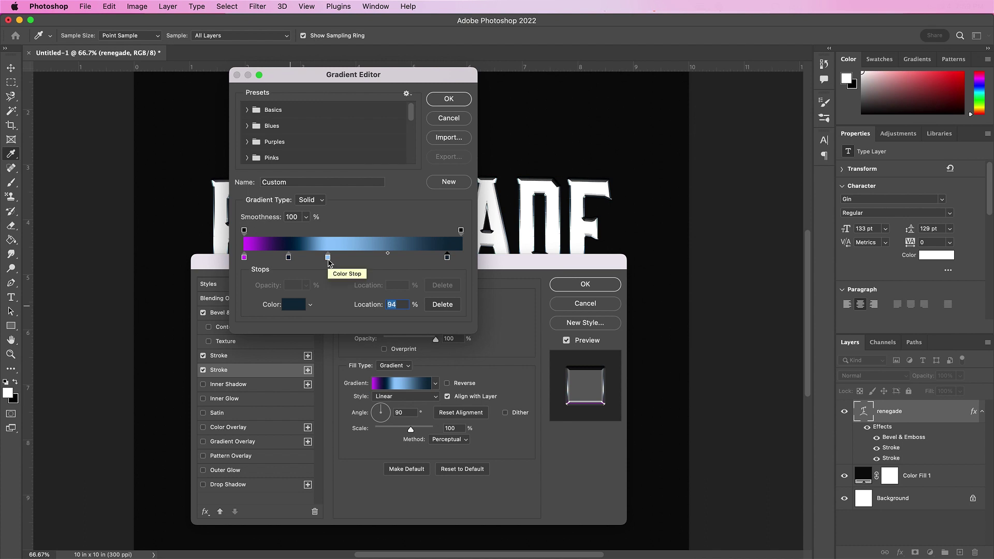
left_click(434, 100)
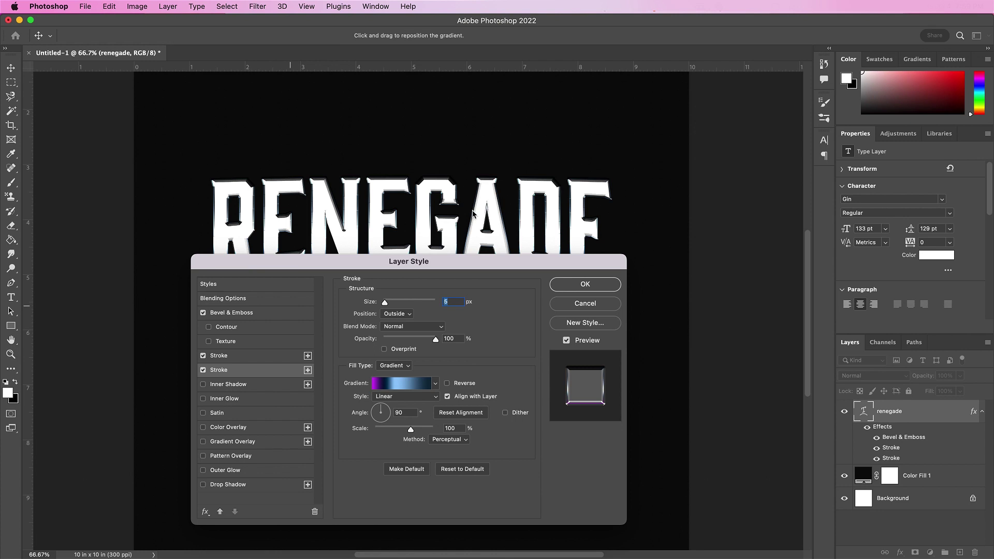
left_click(413, 397)
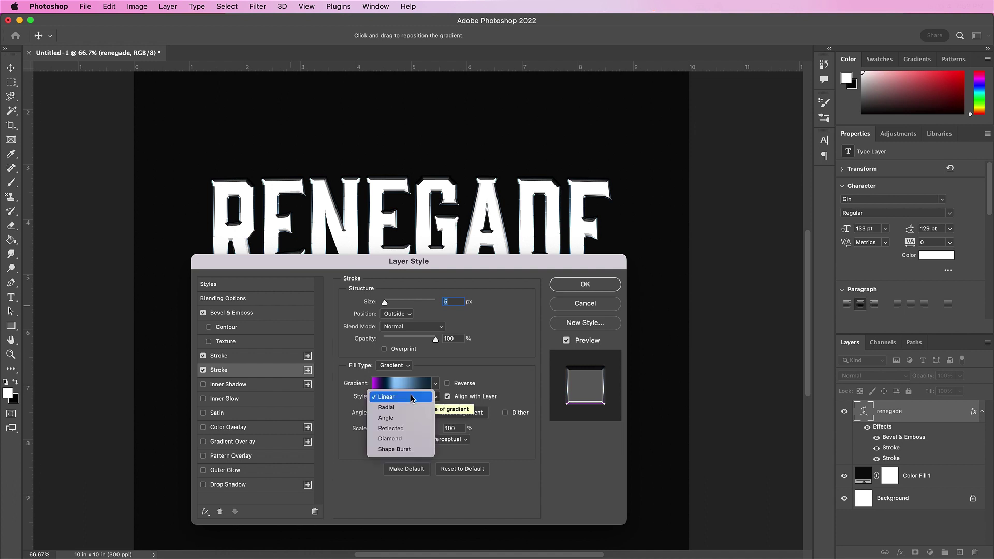
left_click(405, 427)
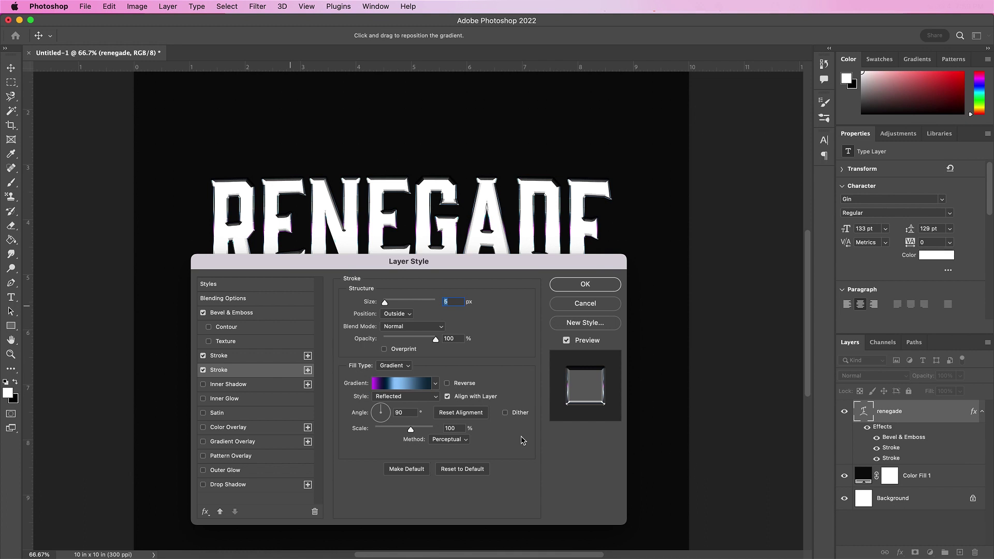
Step: Add an Inner Shadow to the text with the Linear Dodge (Add) blend mode
left_click(274, 390)
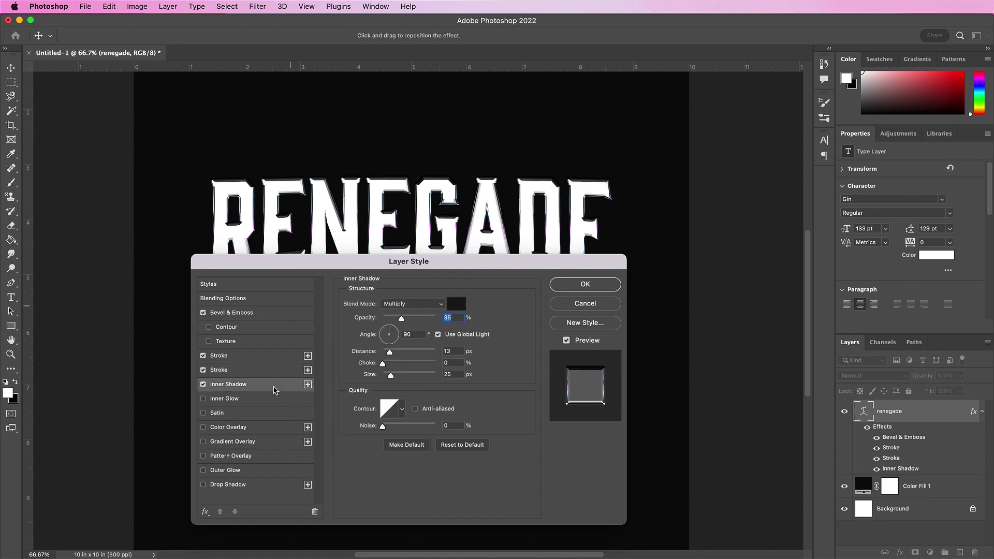
left_click(393, 304)
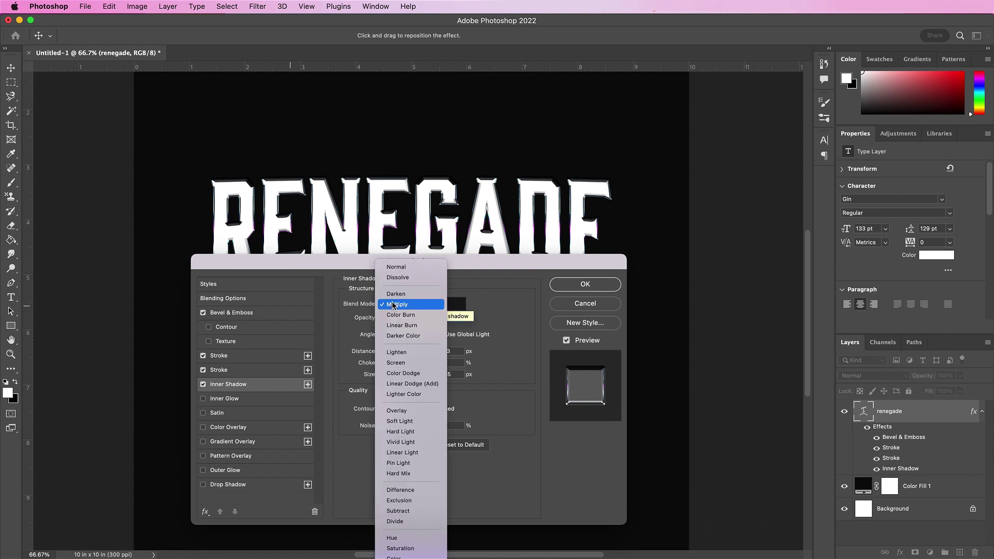
left_click(405, 384)
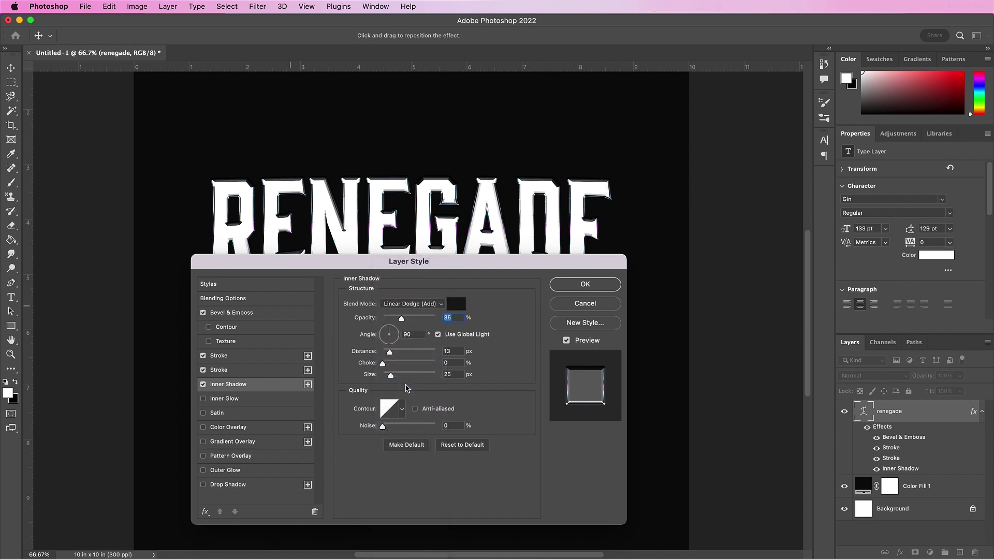
Step: Set the inner shadow's color to 66e6f2 and its opacity to 100%
left_click(456, 304)
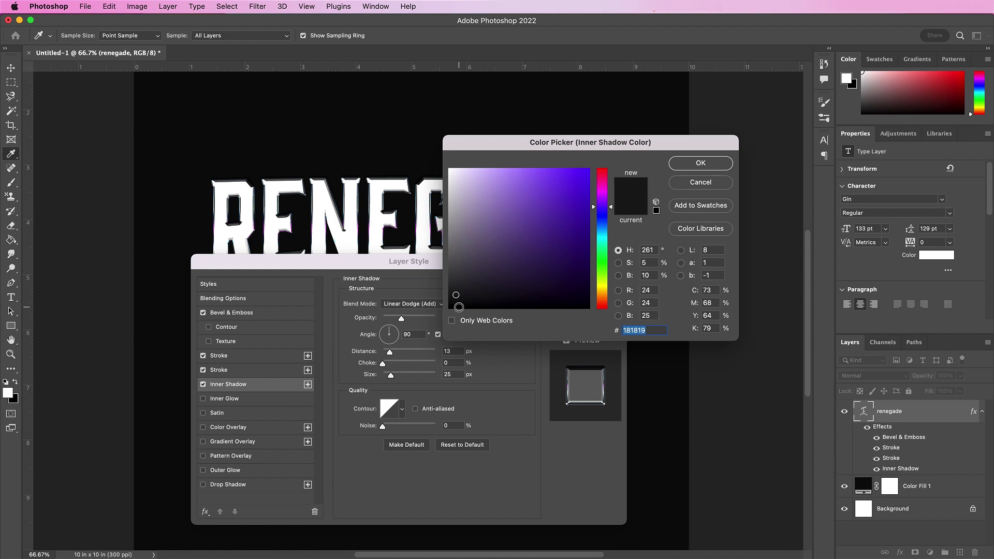
type("66")
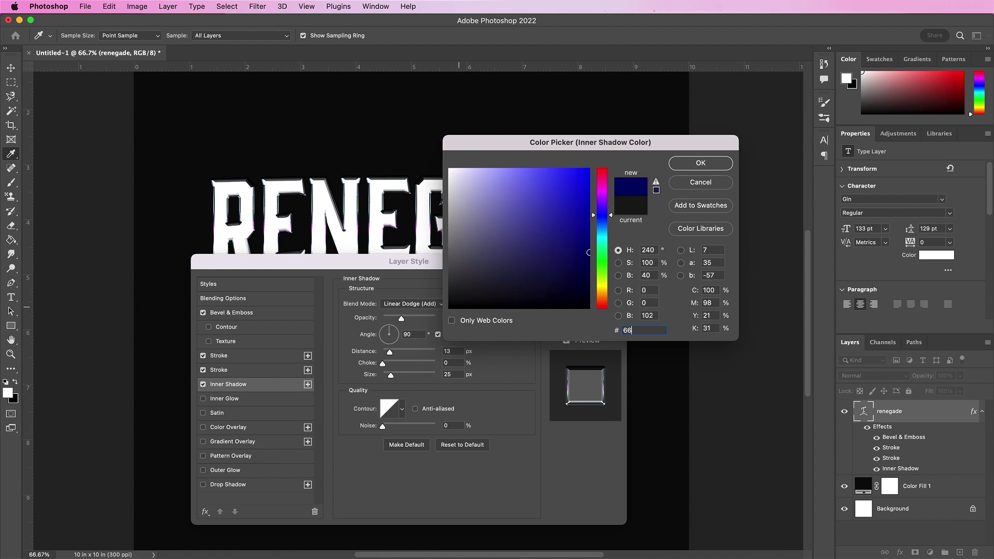
type("e")
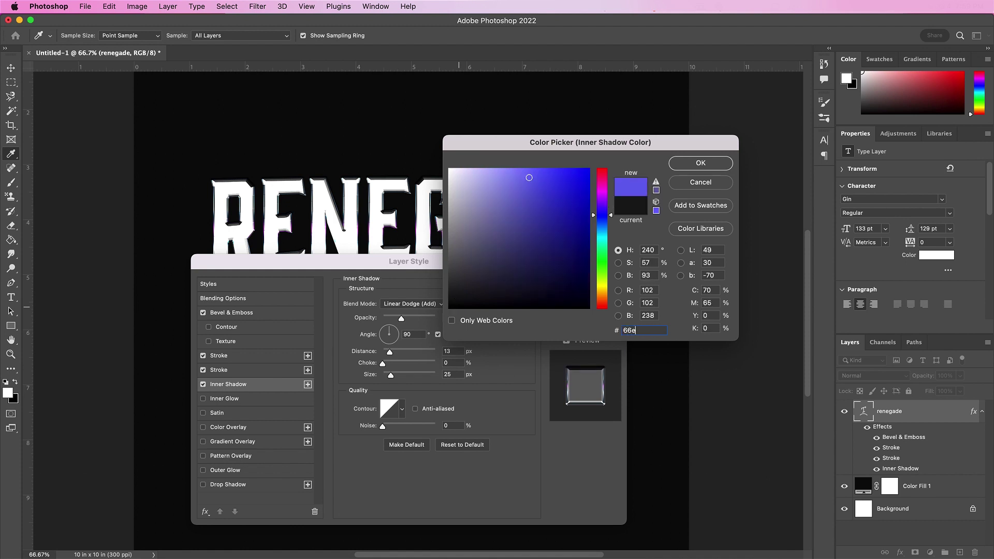
type("6")
type("f2")
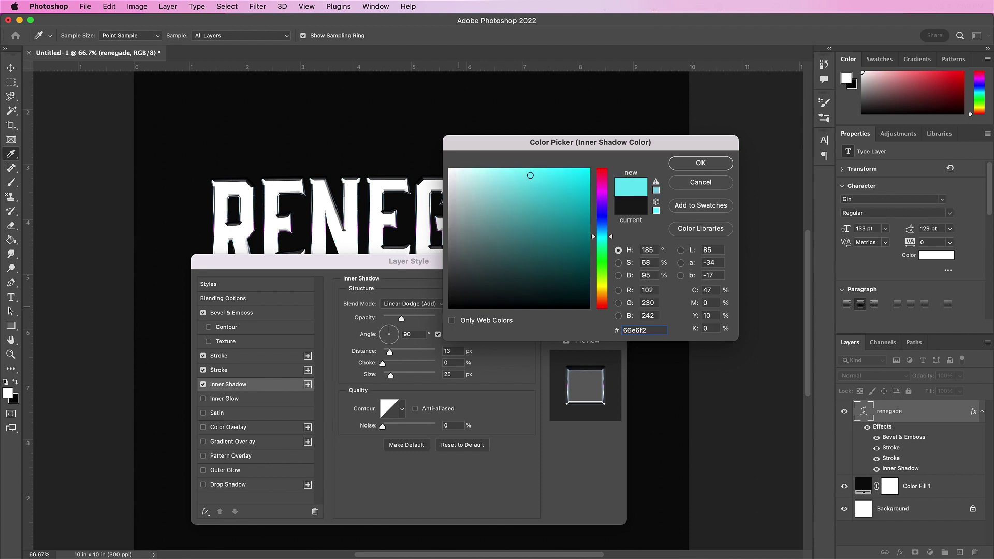
key("Return")
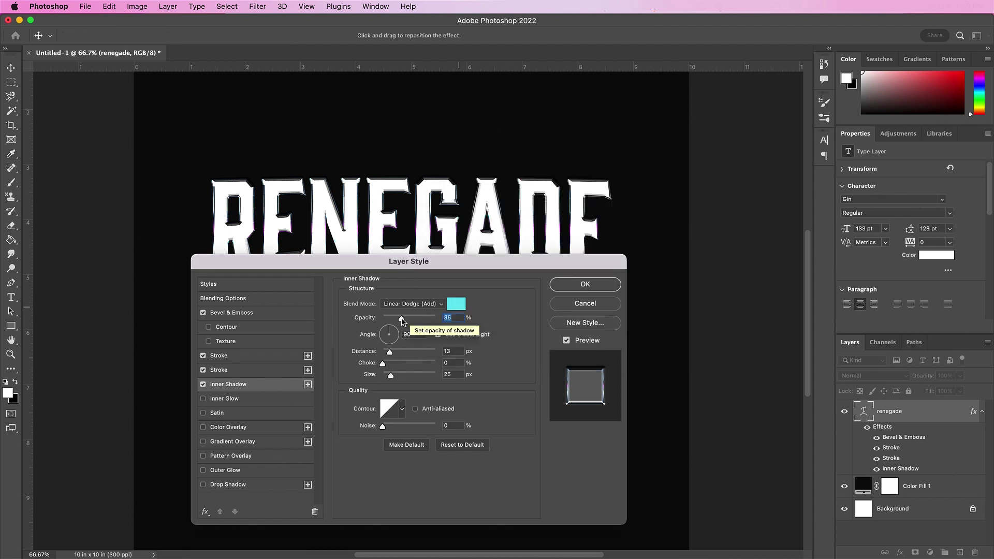
left_click_drag(404, 319, 467, 339)
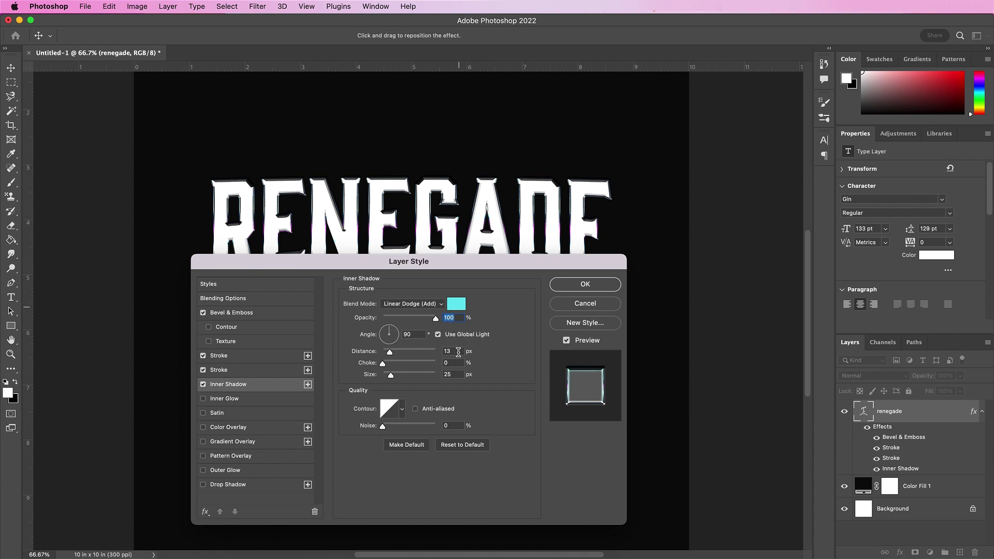
Step: Set the inner shadow's distance to 4 px and its size to 16 px
double_click(458, 352)
type("4")
double_click(459, 373)
type("16")
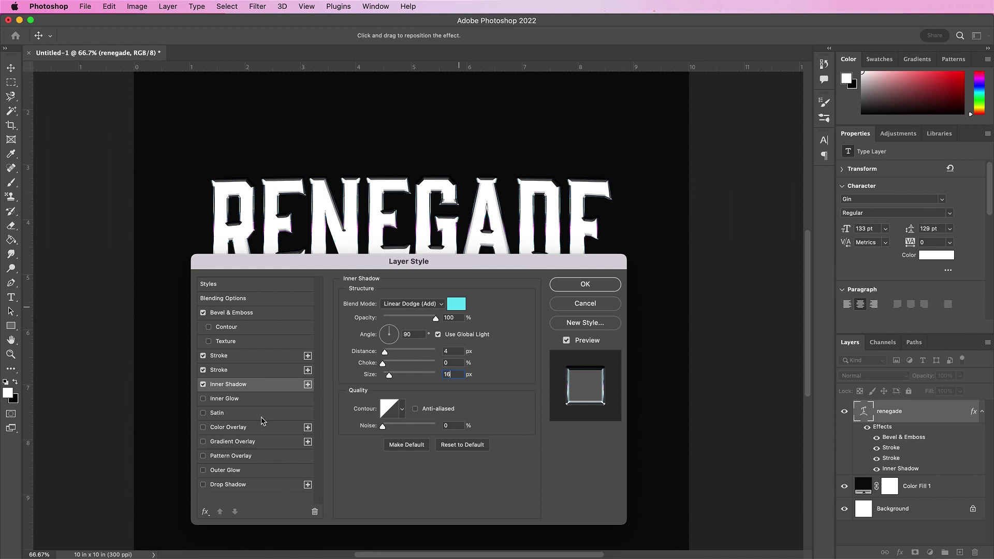
Step: Add an Inner Glow to the text with the Soft Light blend mode and 100% opacity
left_click(248, 403)
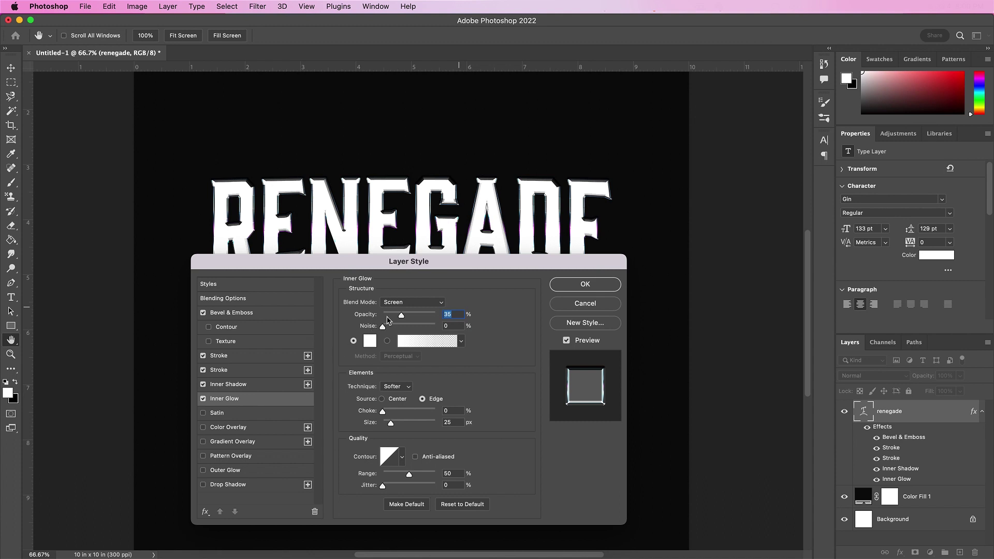
left_click(405, 305)
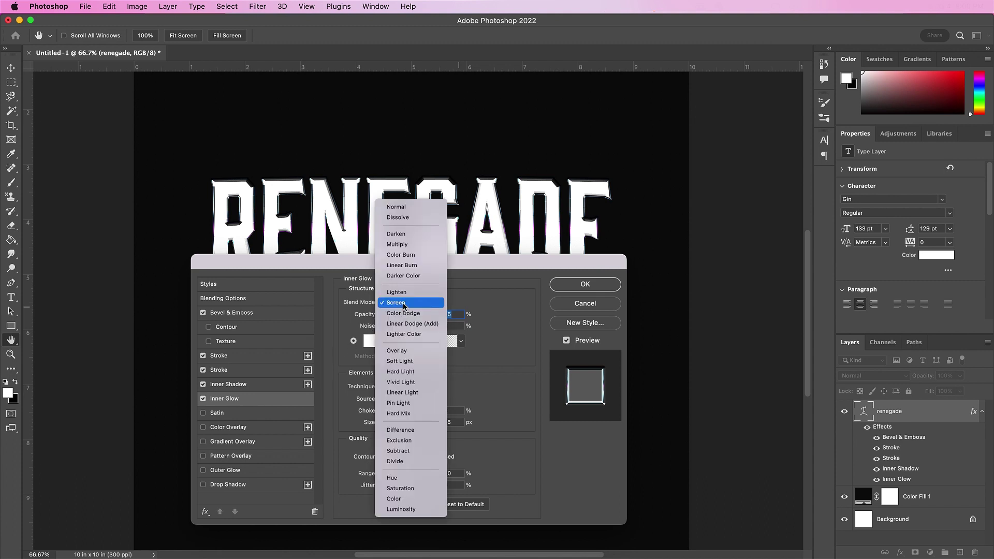
left_click(406, 361)
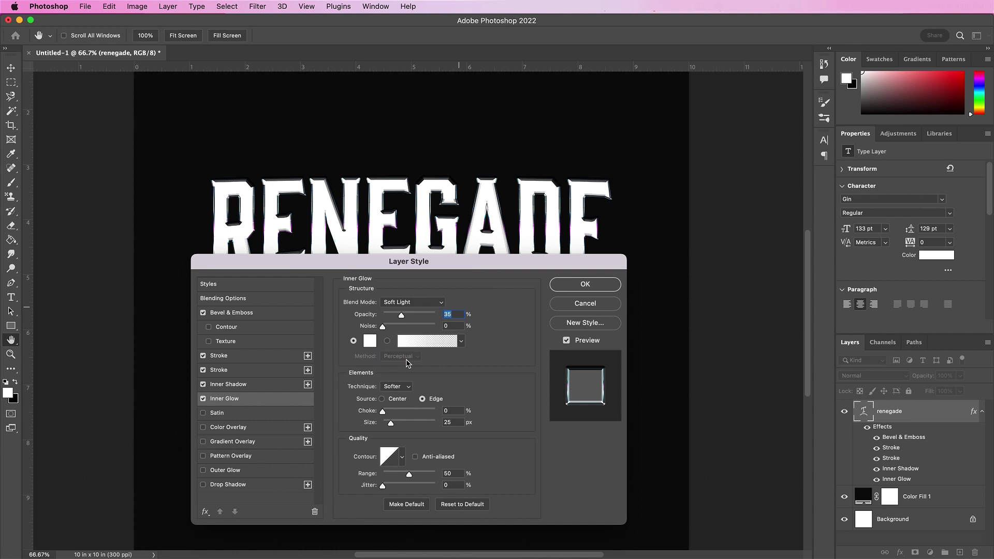
left_click_drag(402, 315, 472, 333)
Step: Set the inner glow's color to 3bf8ff
left_click(371, 341)
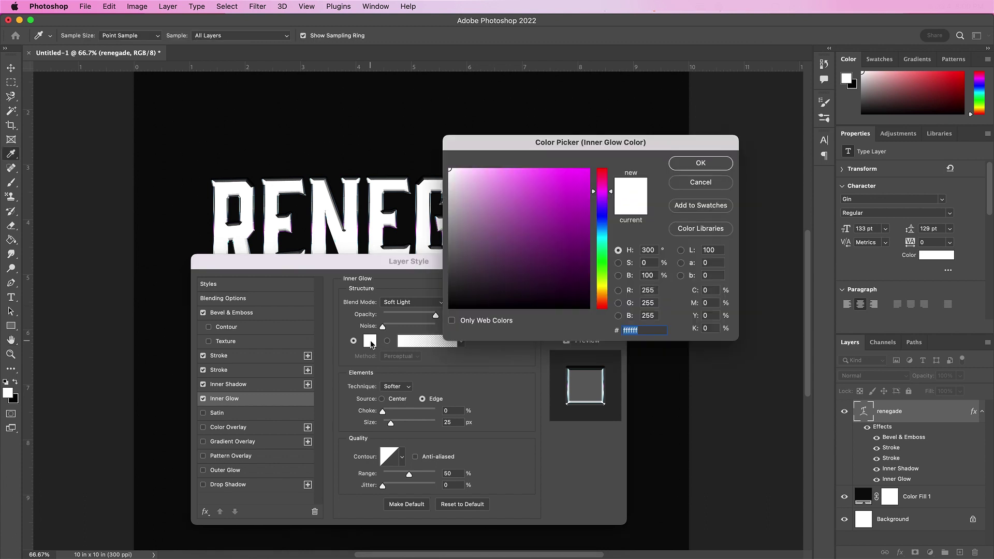
type("3b")
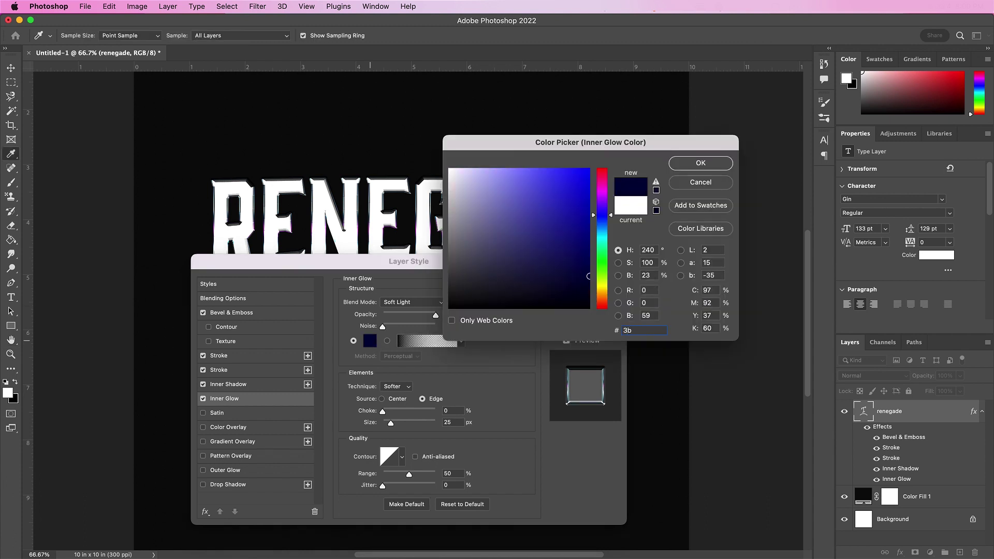
type("f8ff")
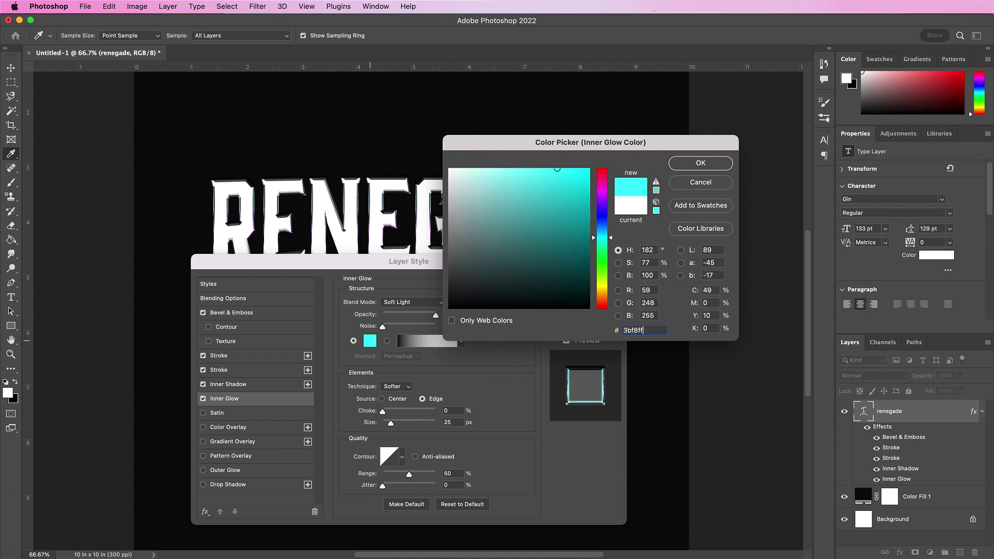
key("Return")
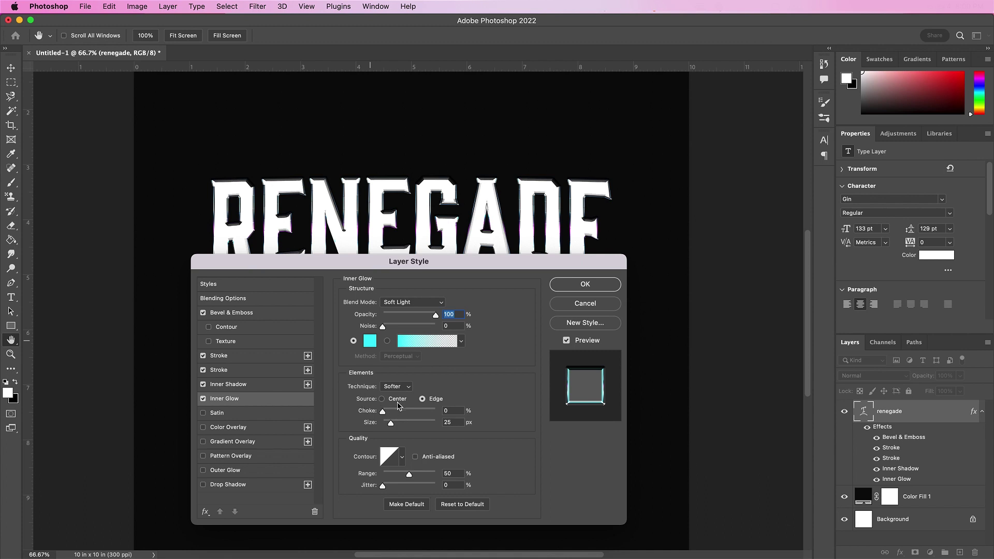
Step: Make the inner glow start from the Center and set its size to 83 px
left_click(397, 399)
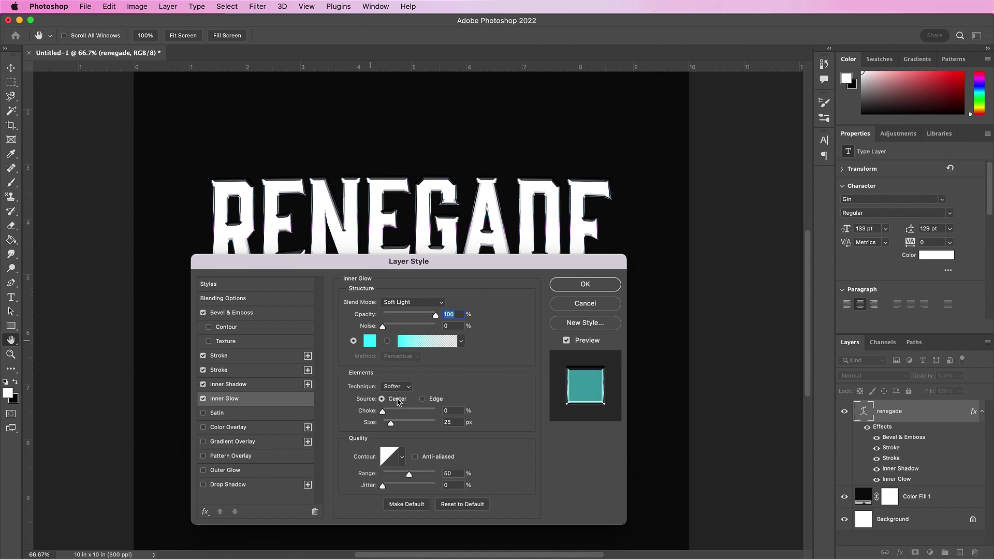
double_click(459, 422)
type("8")
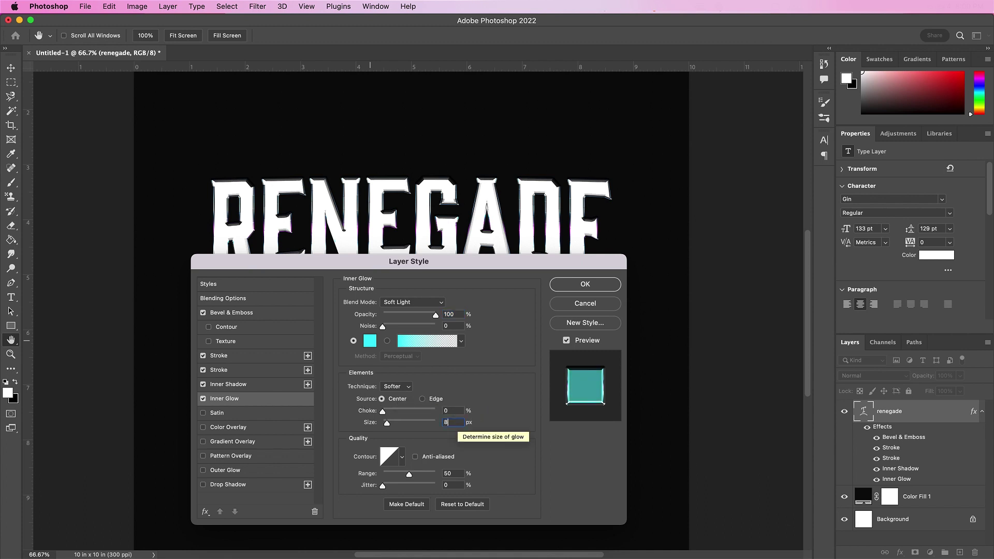
type("3")
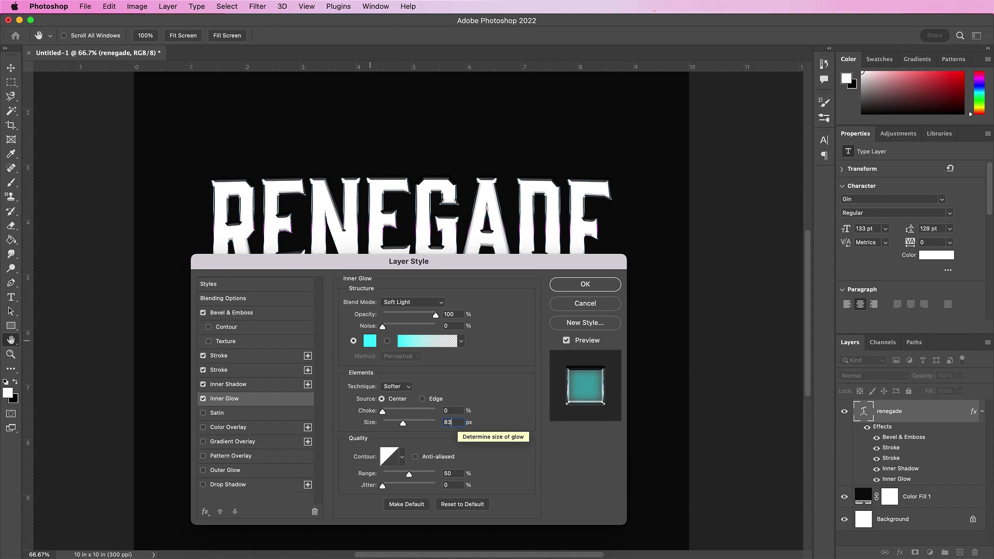
left_click(512, 475)
Step: Add a Satin effect to the text with the Vivid Light blend mode and white as its color
left_click(252, 419)
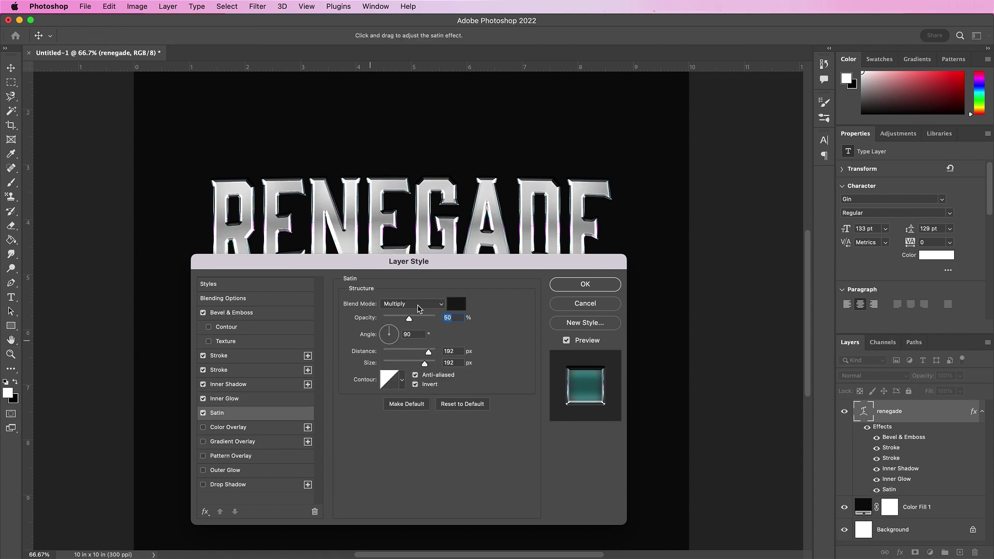
left_click(419, 307)
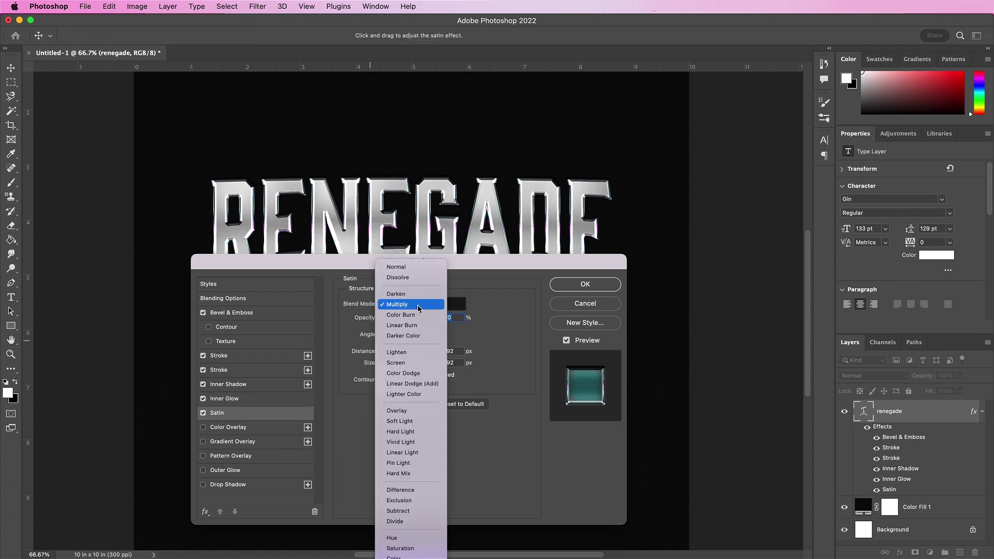
left_click(419, 443)
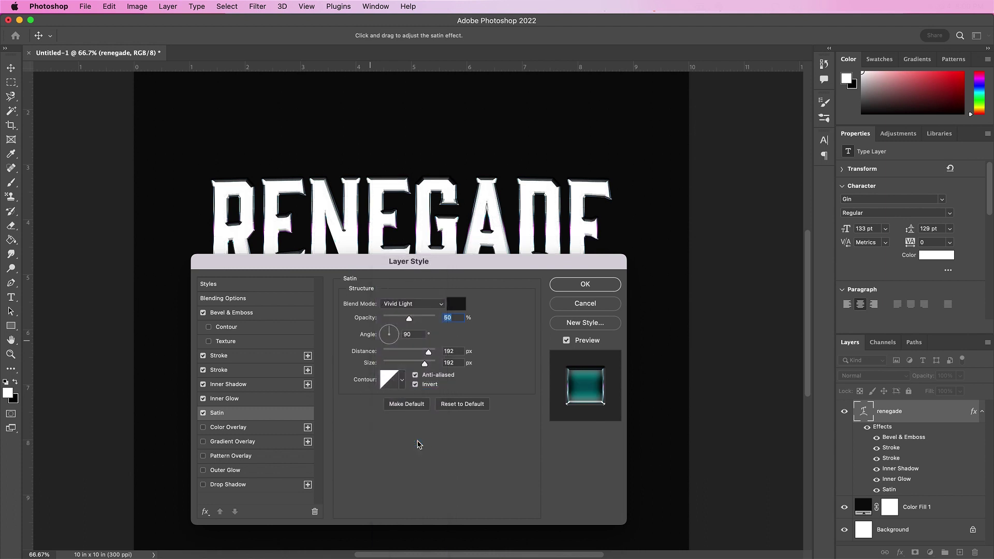
left_click(457, 305)
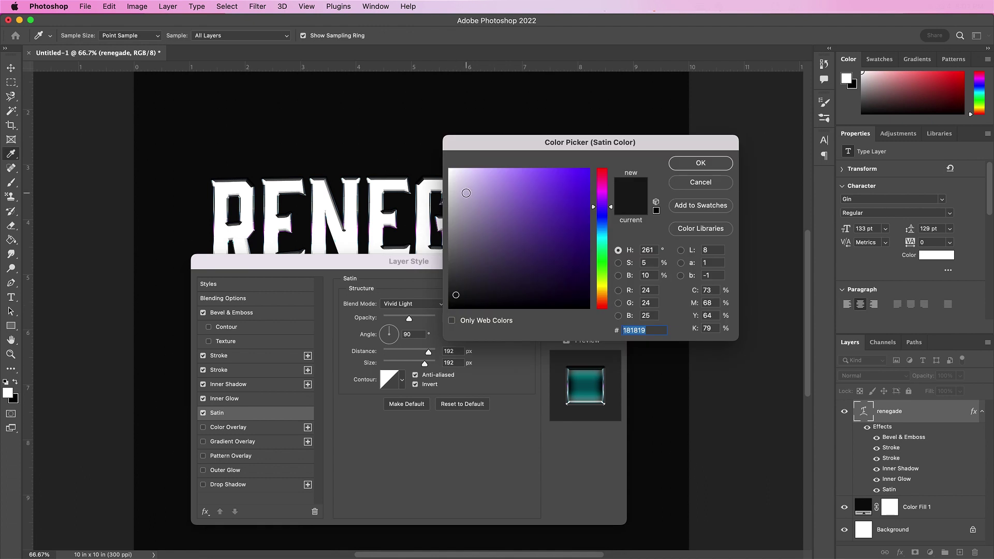
left_click_drag(466, 193, 435, 153)
key("Return")
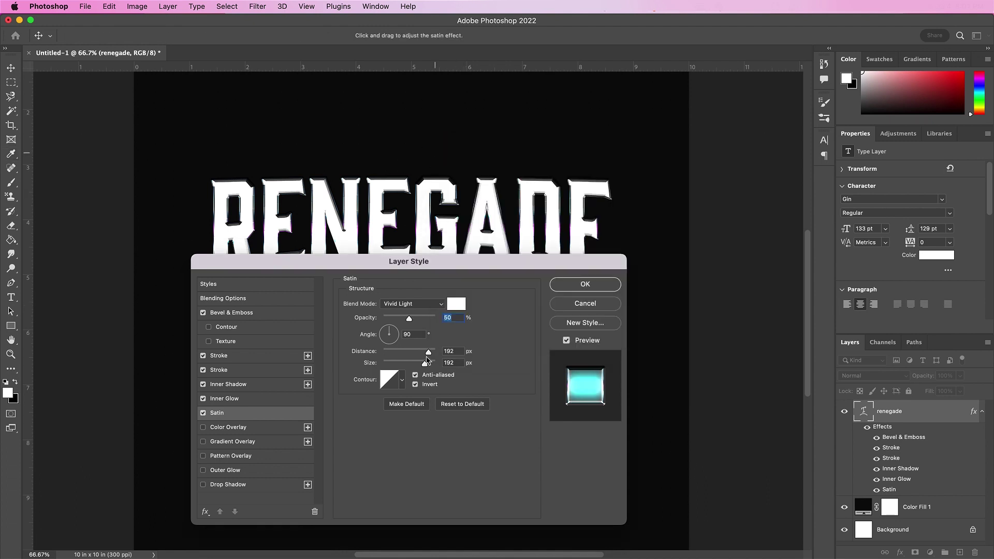
Step: Set the satin's opacity to 93%, its distance to 33 px and its size to 196 px
type("93")
left_click(458, 352)
type("33")
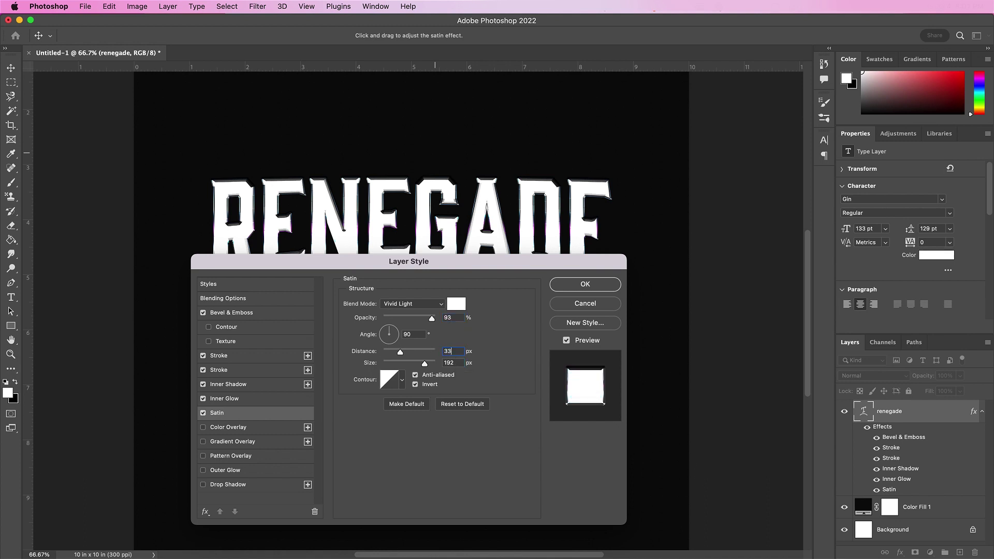
double_click(460, 363)
type("196")
Step: Turn off Invert for the satin and give it the Ring contour
left_click(416, 385)
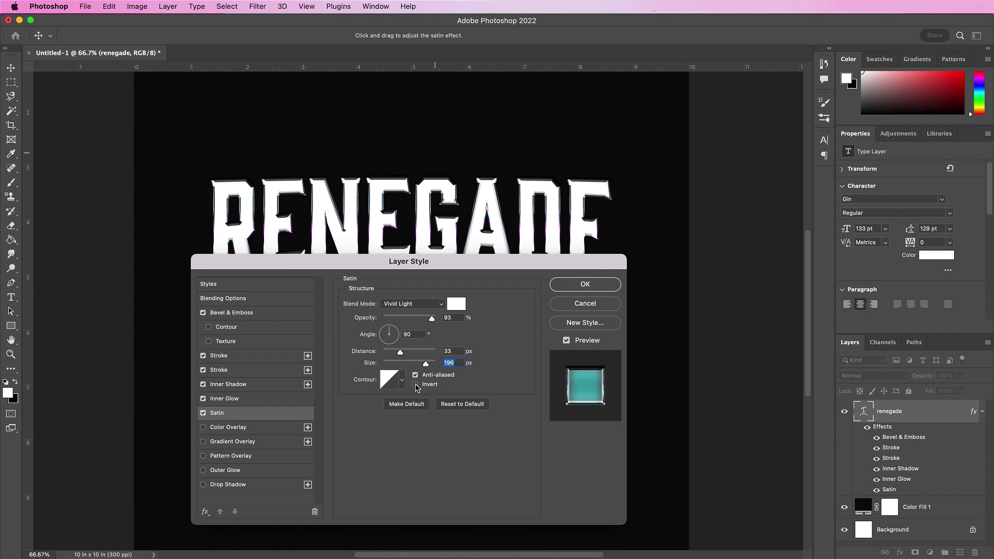
left_click(402, 383)
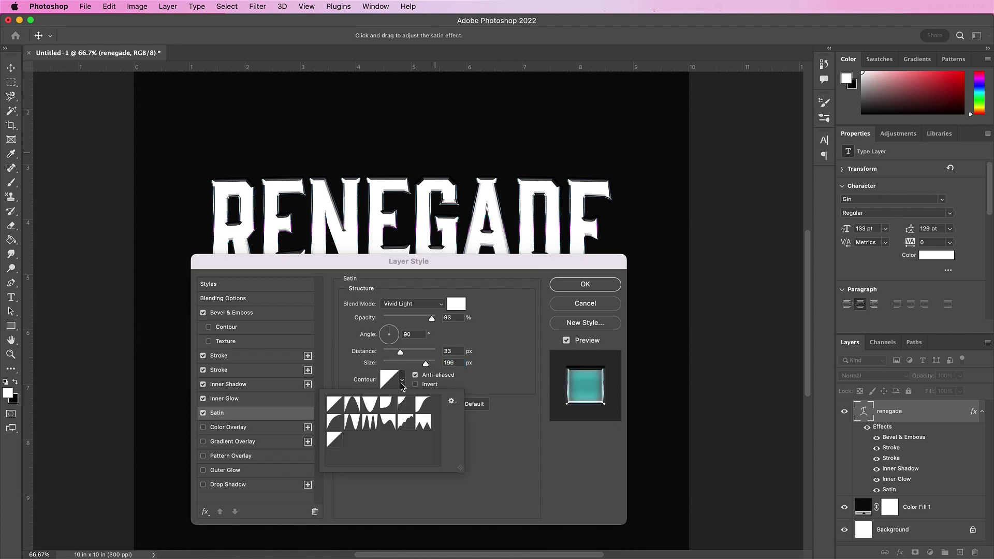
left_click(352, 423)
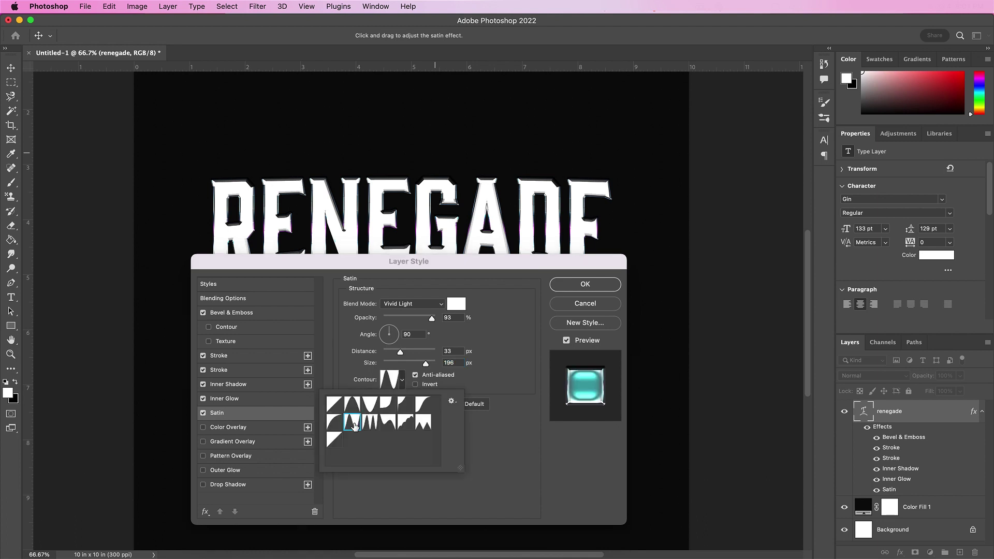
left_click(512, 466)
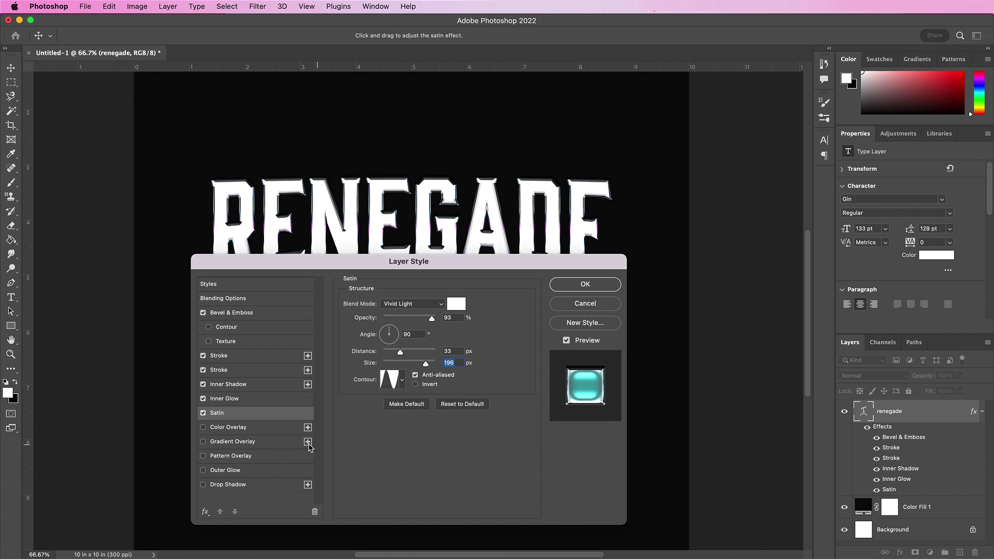
Step: Add a Gradient Overlay to the text and move its gradient's first color stop to 6%
left_click(276, 443)
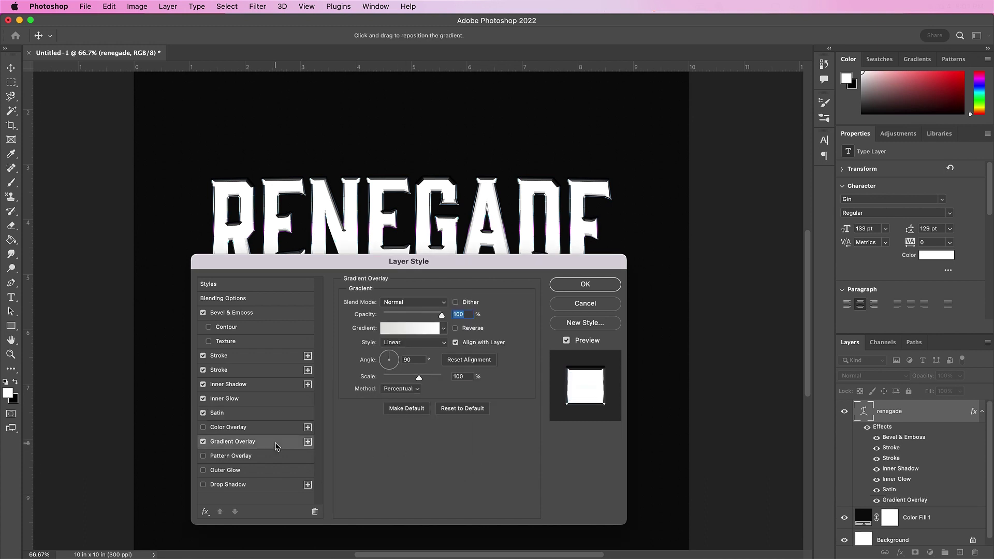
left_click(397, 330)
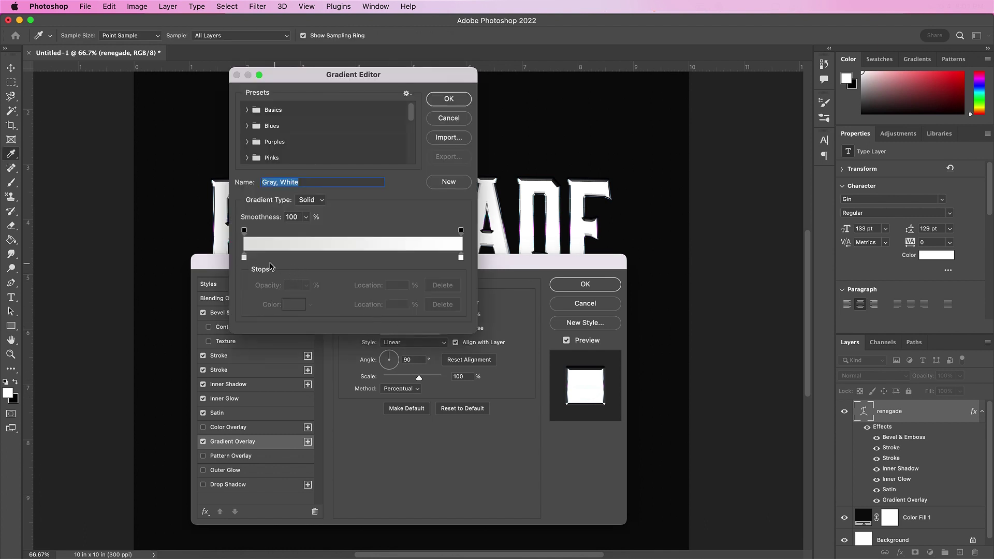
left_click(244, 257)
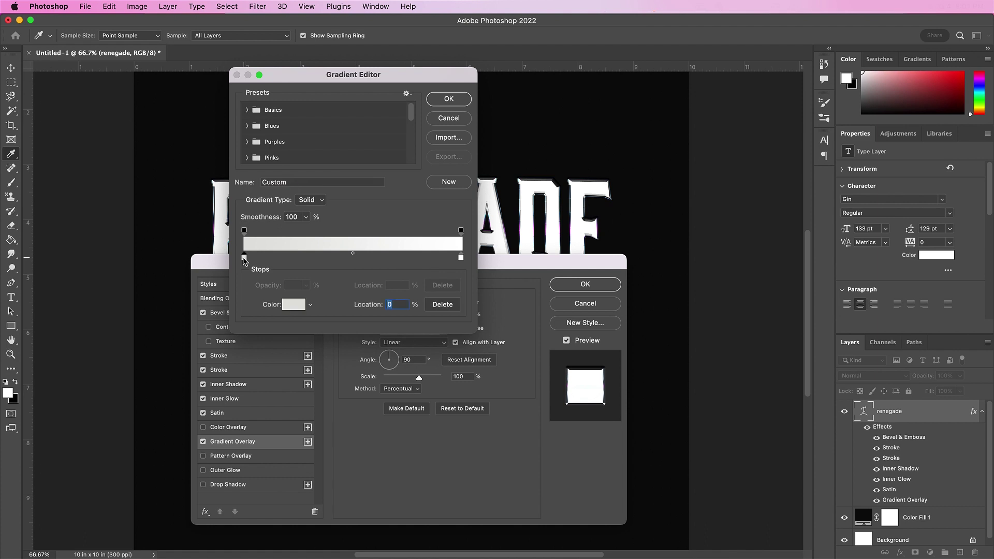
mouse_move(243, 257)
left_mouse_down()
mouse_move(267, 260)
mouse_move(257, 259)
left_mouse_up()
Step: Set the color of the gradient's first stop to 194d74
left_click(292, 306)
type("1")
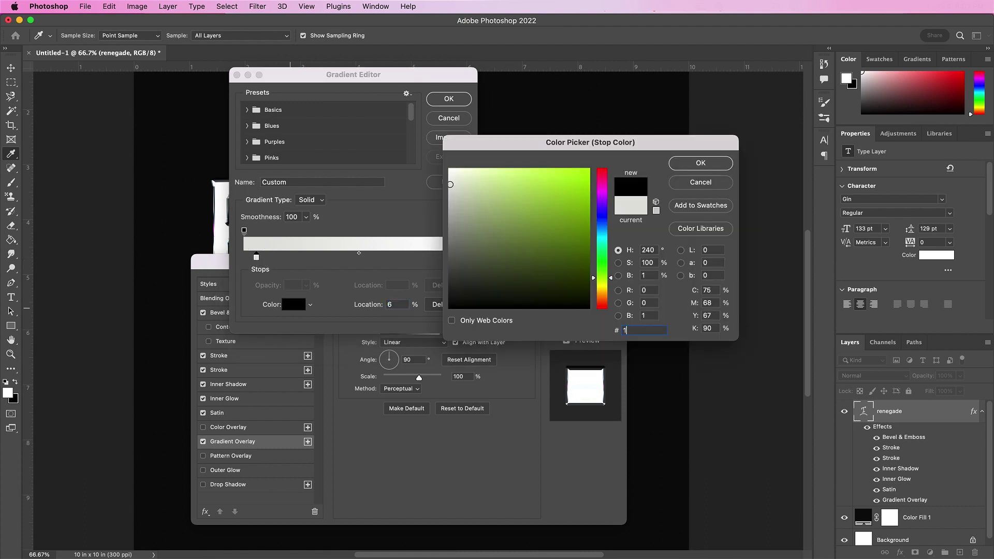
type("94")
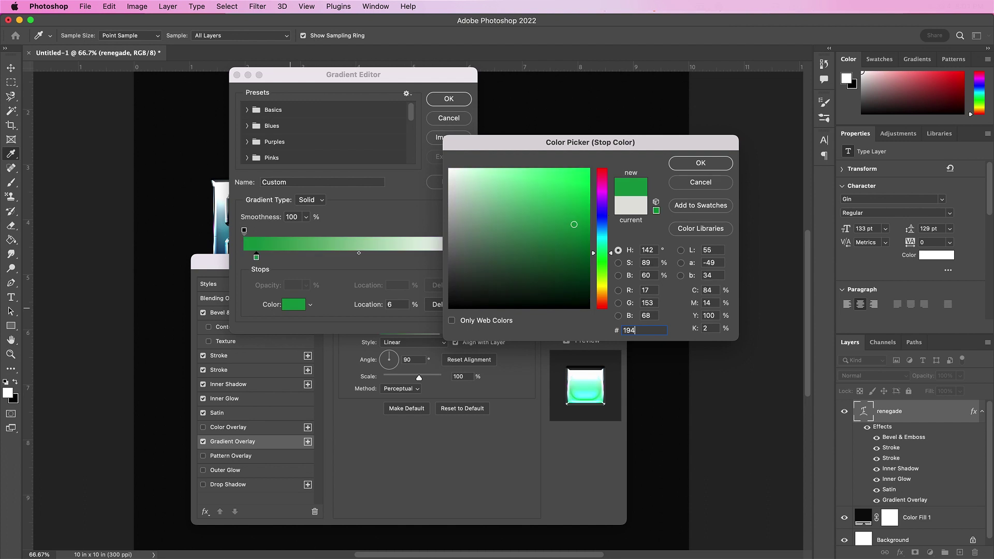
type("d70")
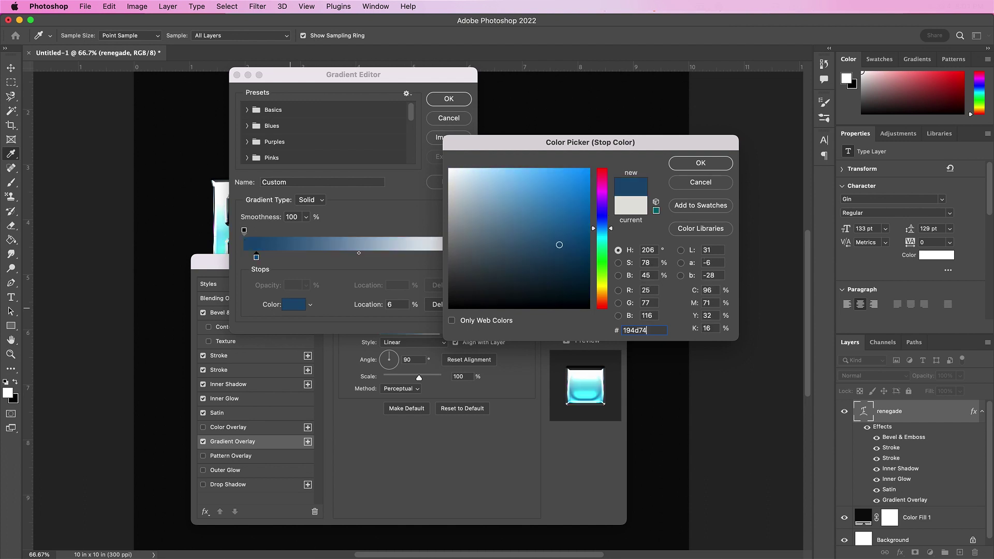
key("Return")
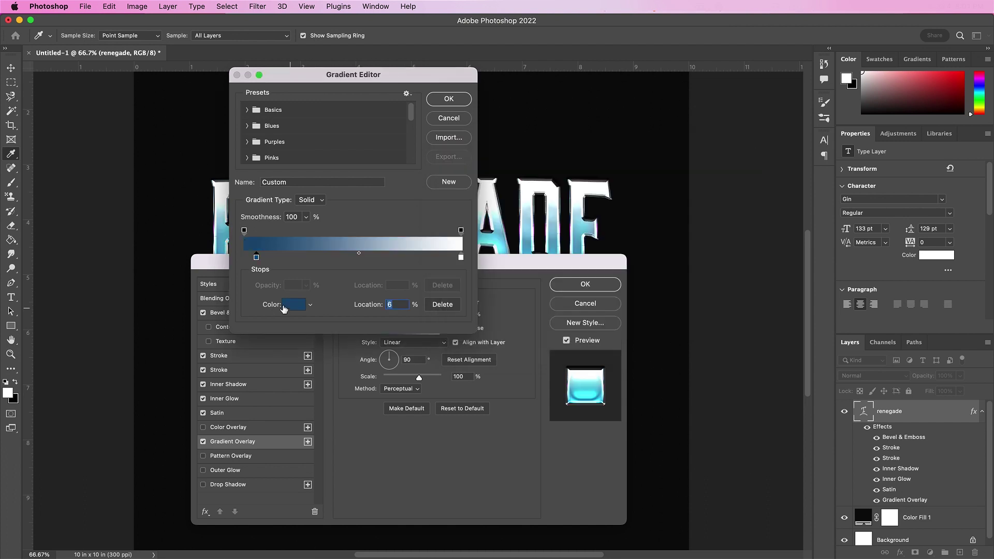
Step: Add a second gradient stop just after the first, color it 5d8fb4 and place it at 10%
left_click(263, 258)
left_click(298, 307)
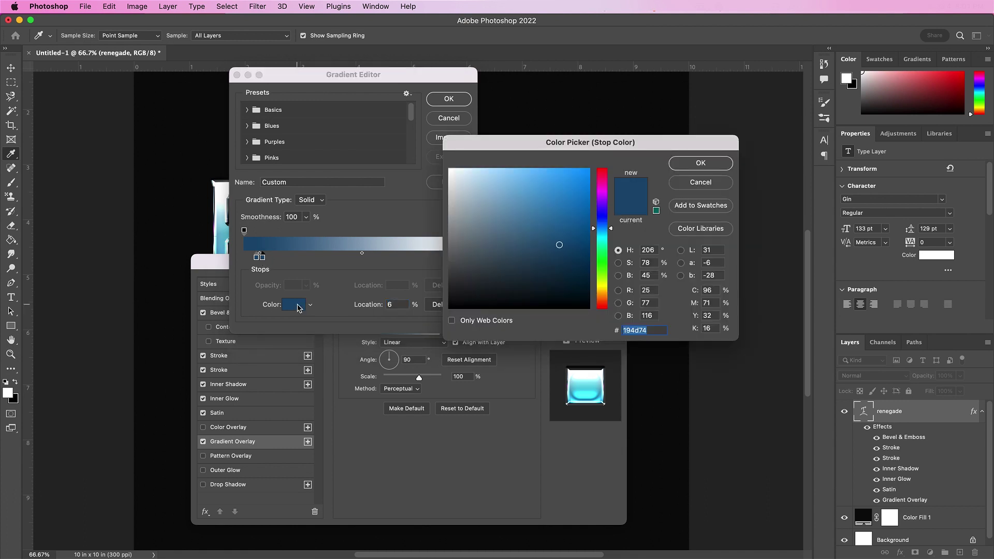
type("5d")
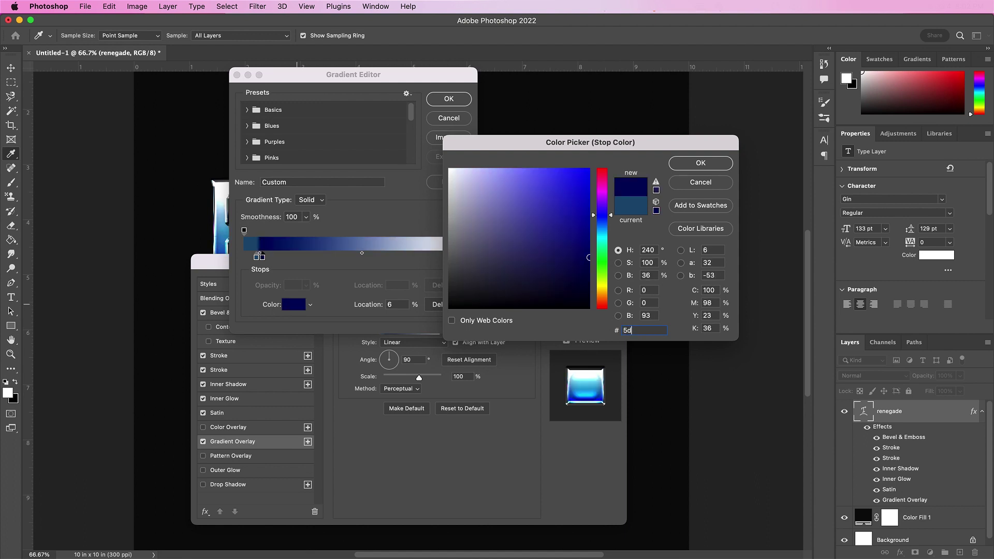
type("8")
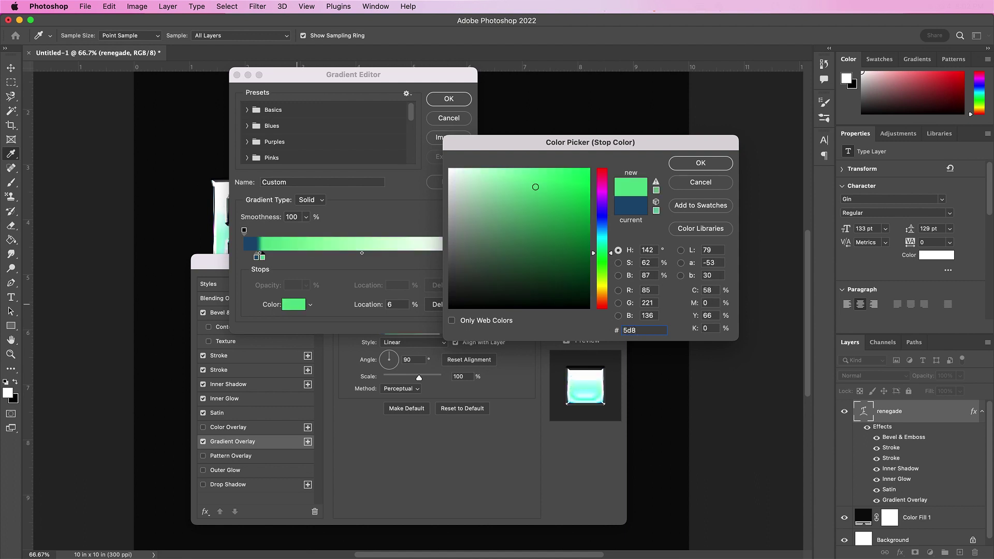
type("cae")
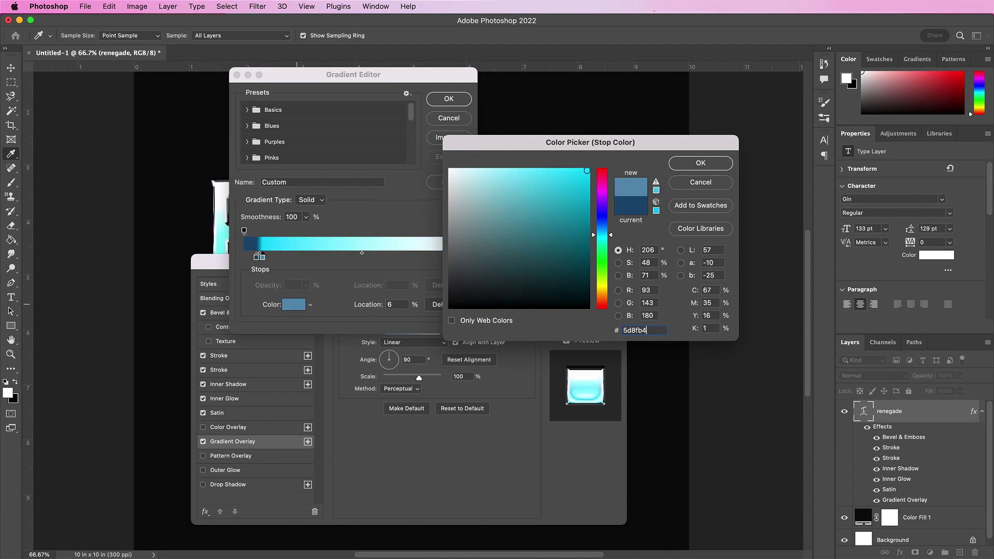
key("Return")
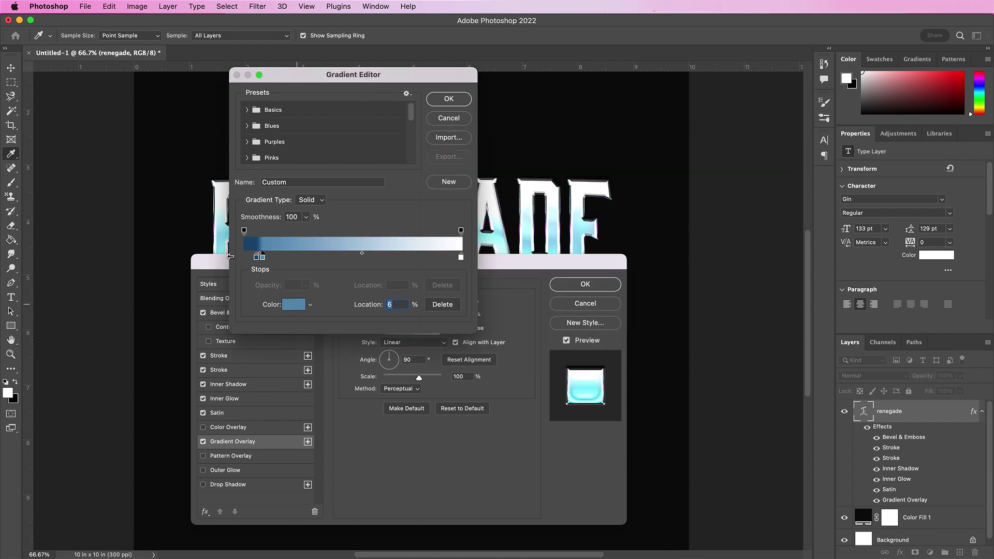
left_click_drag(263, 260, 266, 260)
Step: Add a gradient stop shortly after the 5d8fb4 stop and color it deac89
left_click(280, 259)
left_click(297, 306)
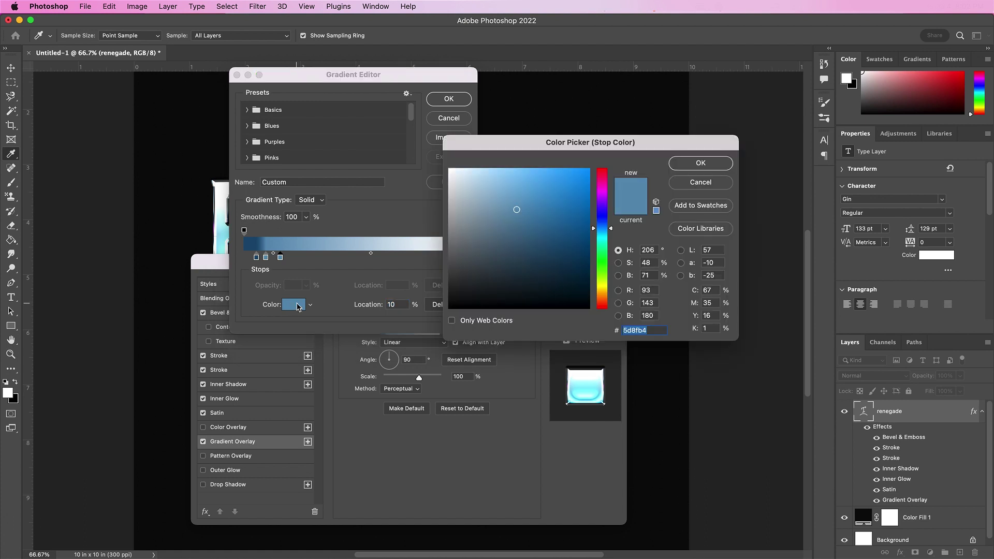
type("dea")
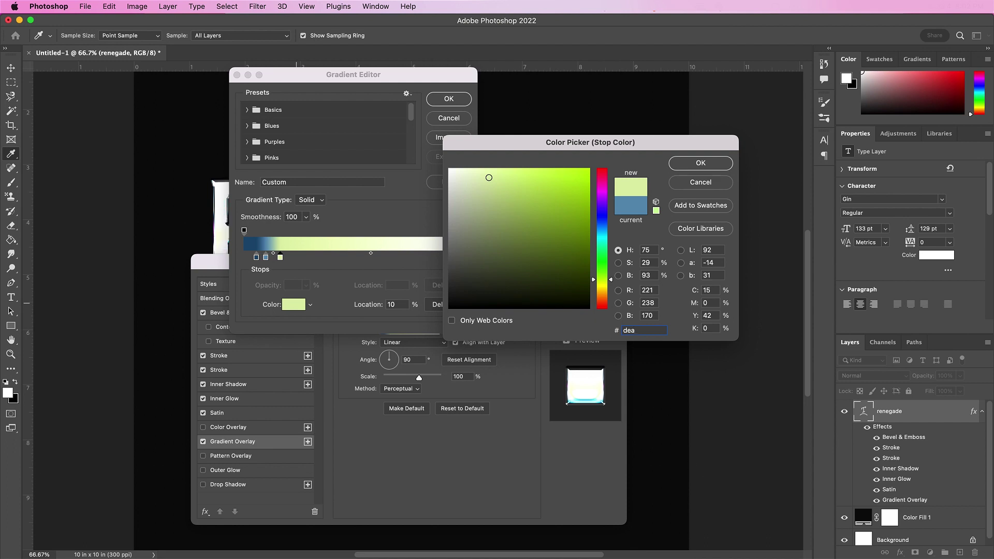
type("c89")
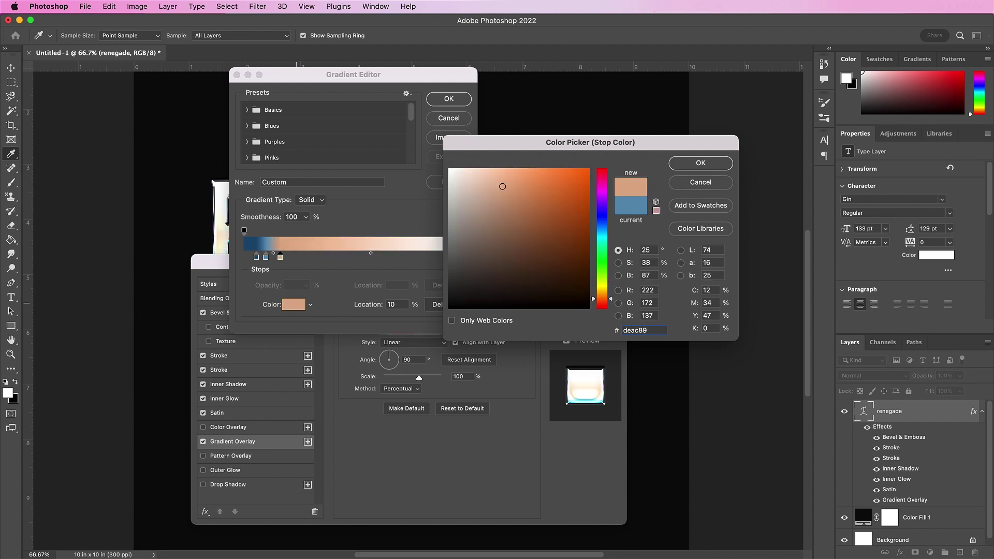
key("Return")
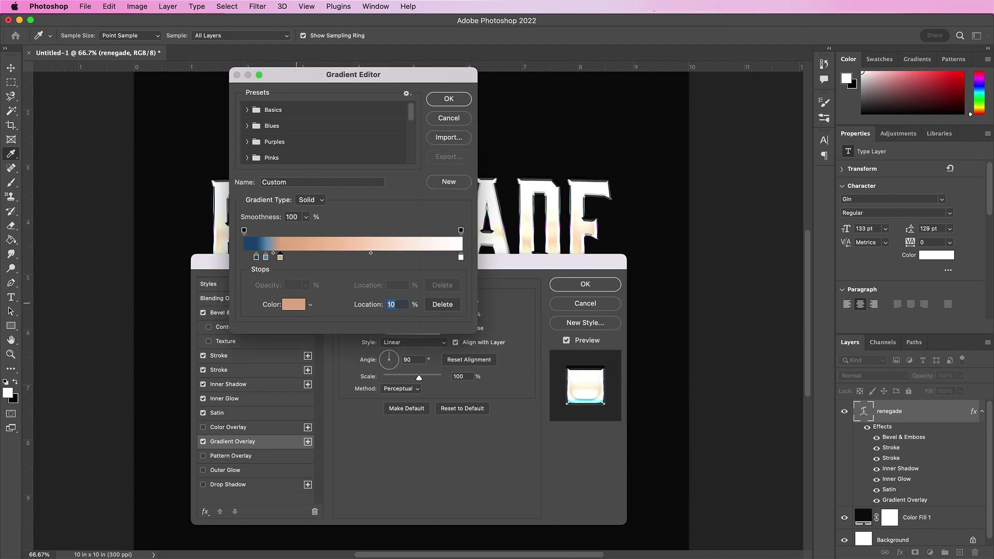
Step: Add a gradient stop at about a quarter of the gradient's length, just after the tan stop, and color it 9e55b8
left_click(296, 257)
left_click(293, 307)
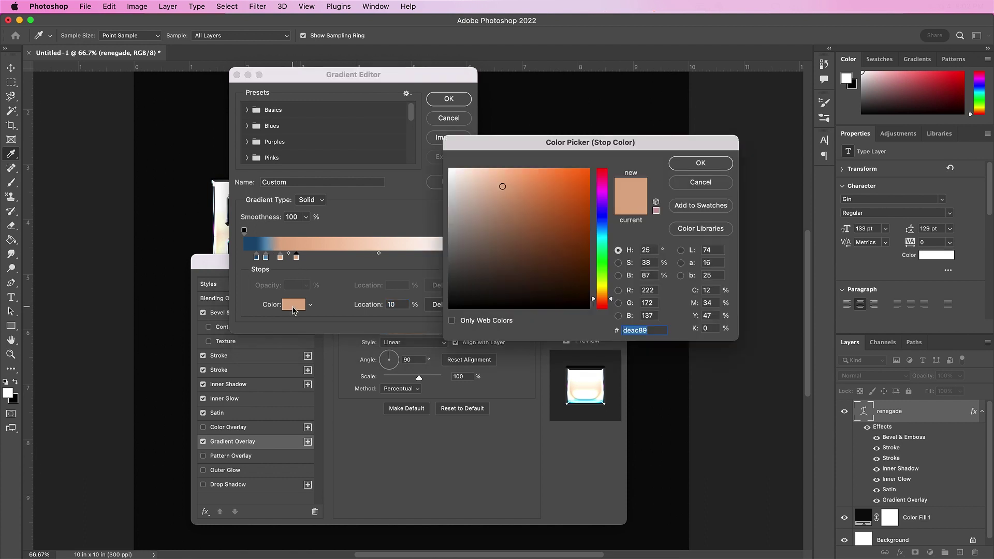
type("9e")
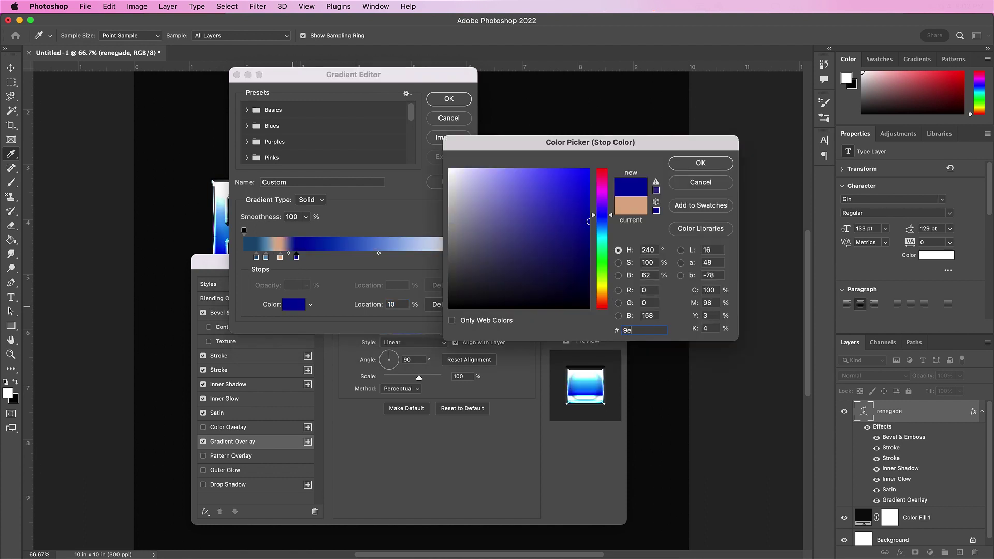
type("55b")
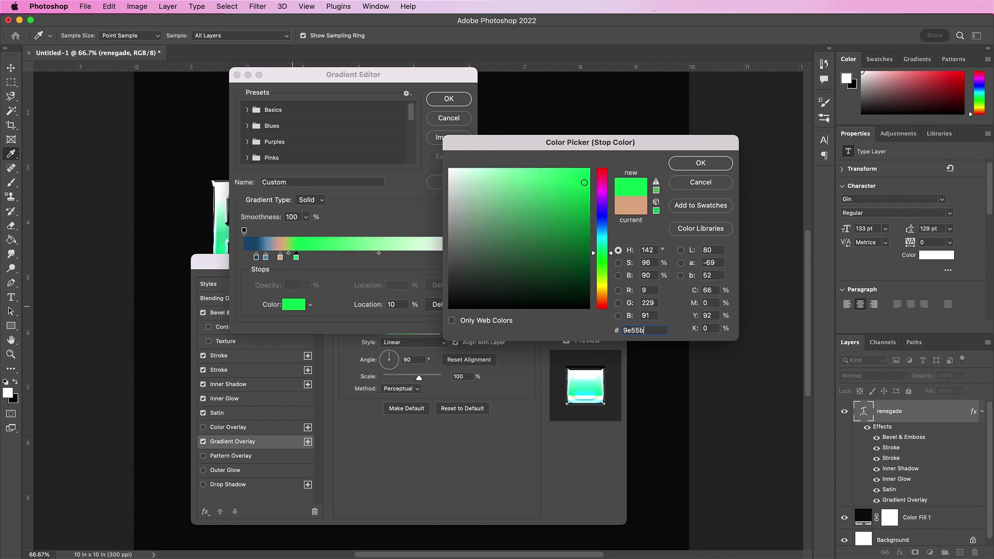
type("b")
key("Return")
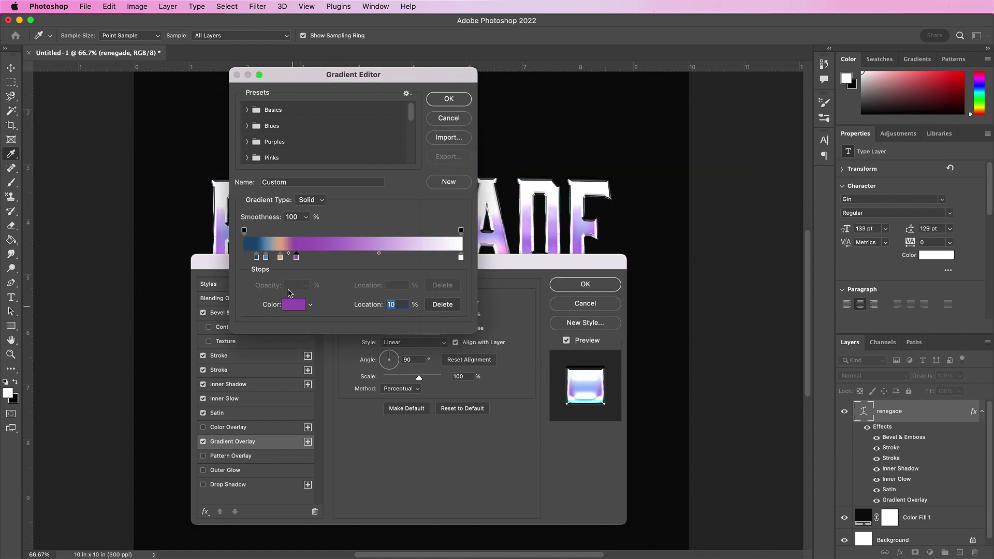
Step: Add a gradient stop after the purple one, place it at 44% and color it 140928
left_click(328, 259)
left_click_drag(328, 261, 340, 263)
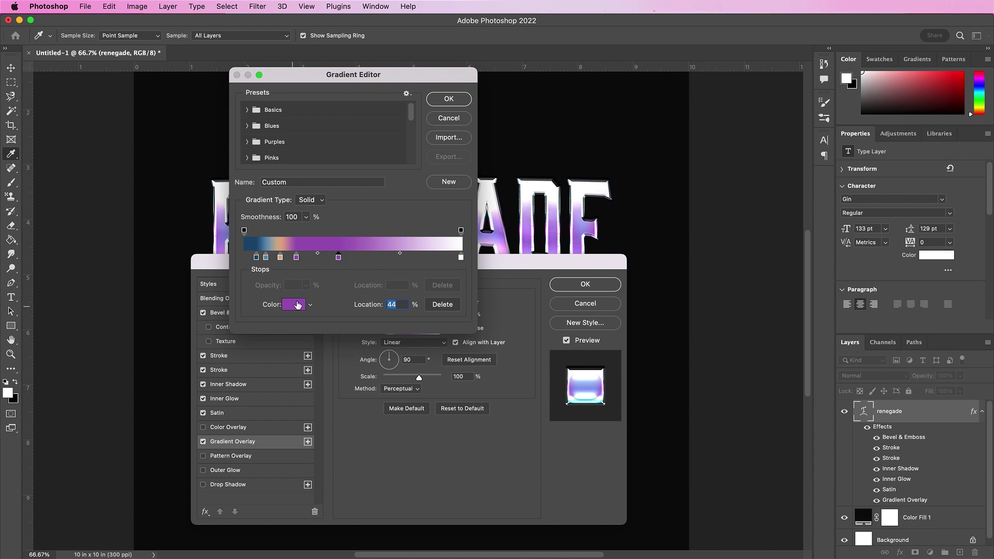
left_click(291, 309)
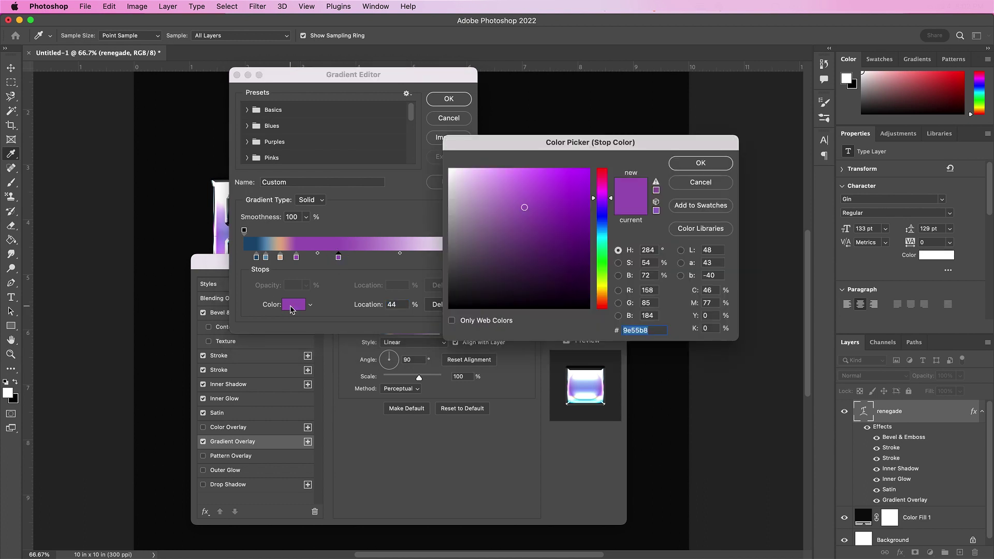
type("140")
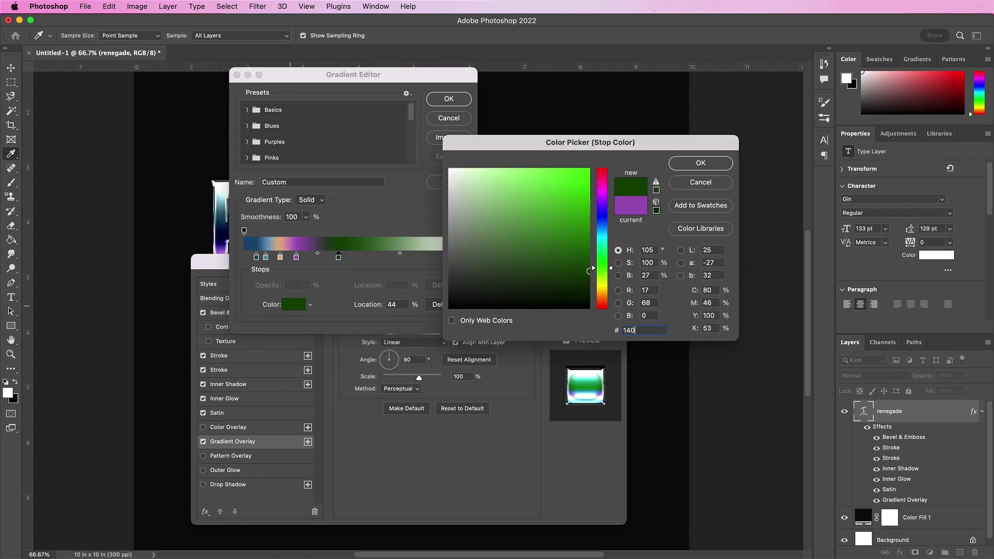
type("927")
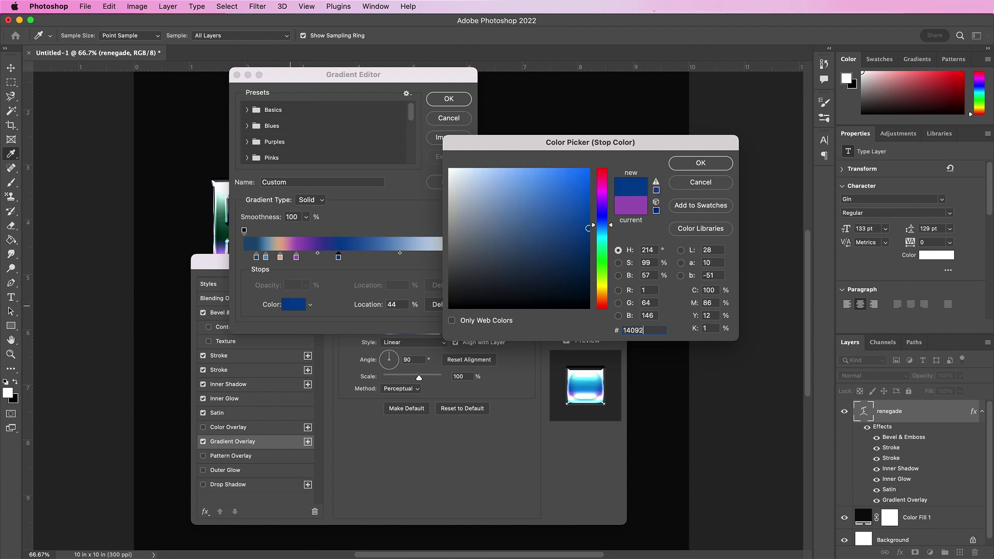
key("Return")
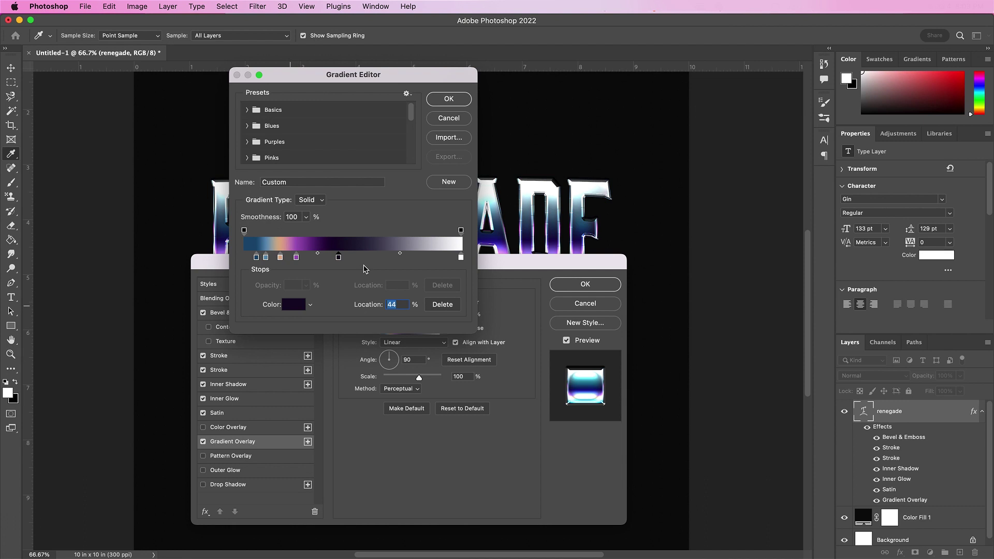
Step: Add a gradient stop near the middle of the gradient, just after the dark 140928 stop, and color it fbffff
left_click(354, 258)
left_click(291, 306)
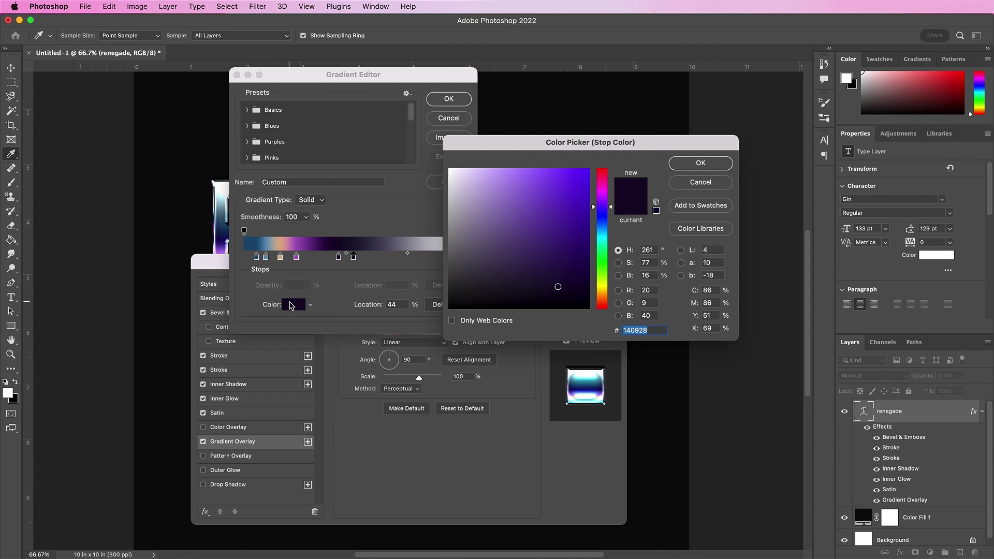
type("fb")
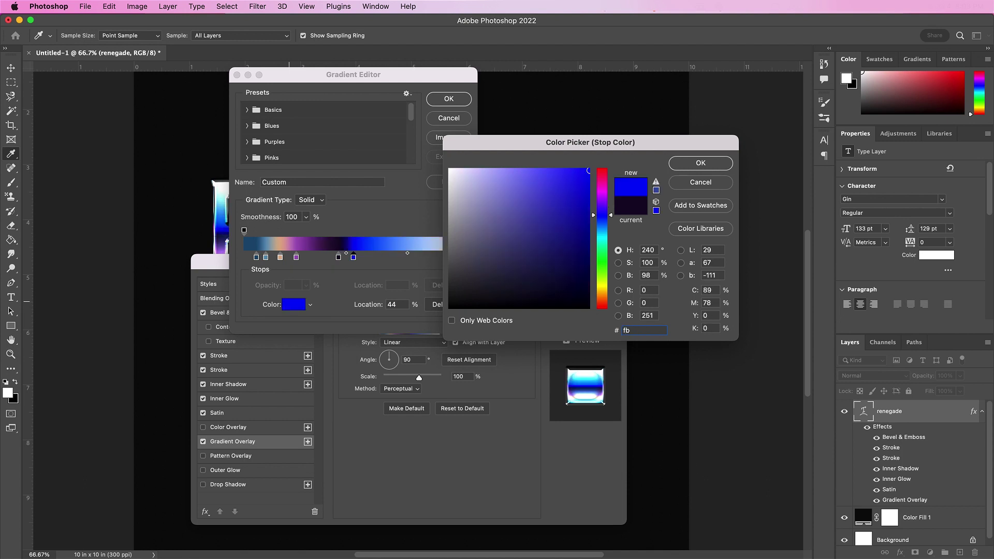
type("ffff")
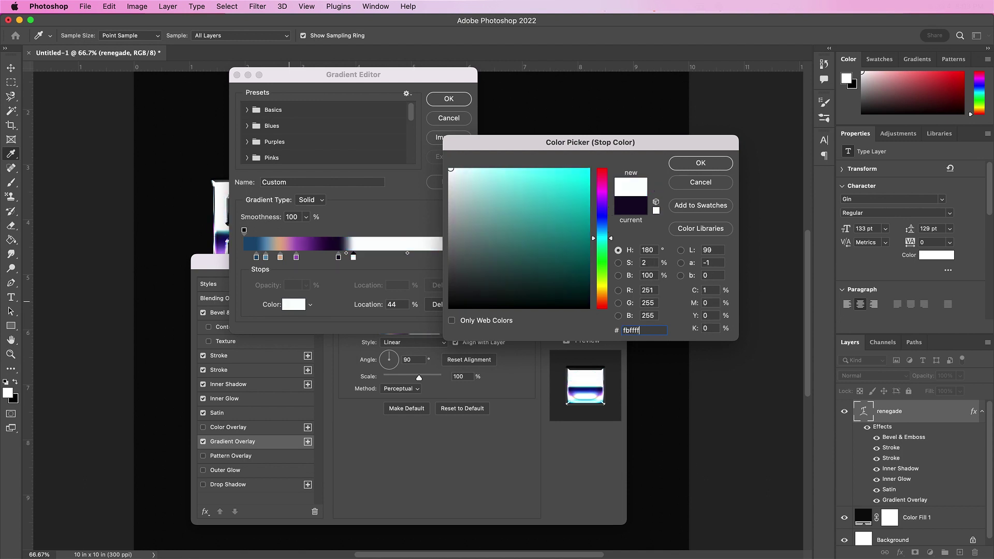
key("Return")
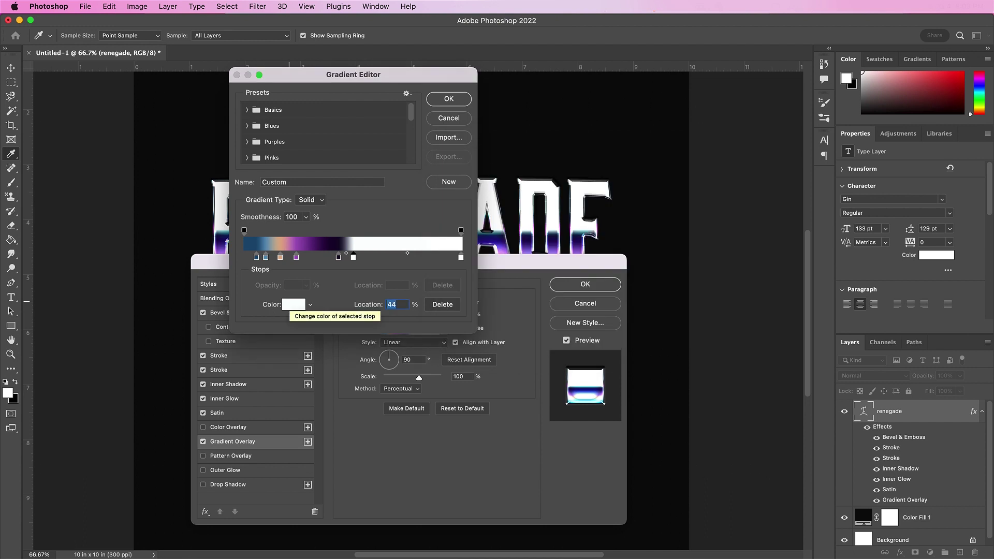
Step: Add a gradient stop directly beside the fbffff stop, on its far side, and color it e7feff
left_click(358, 258)
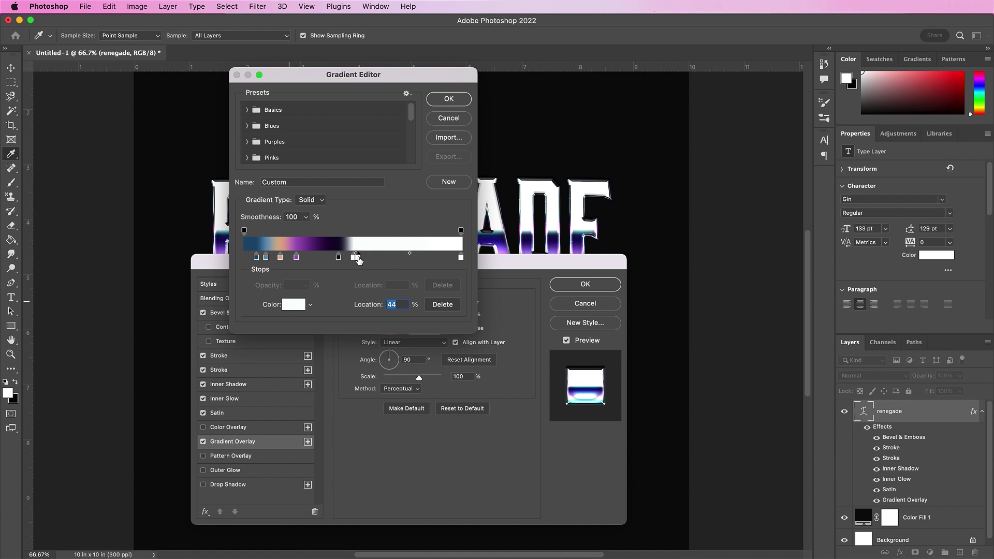
left_click(291, 305)
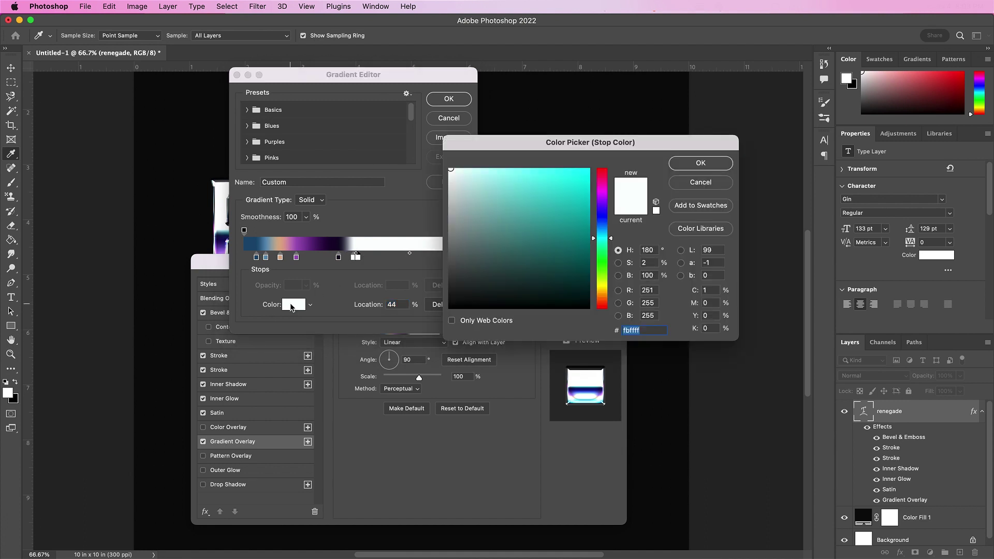
type("e7")
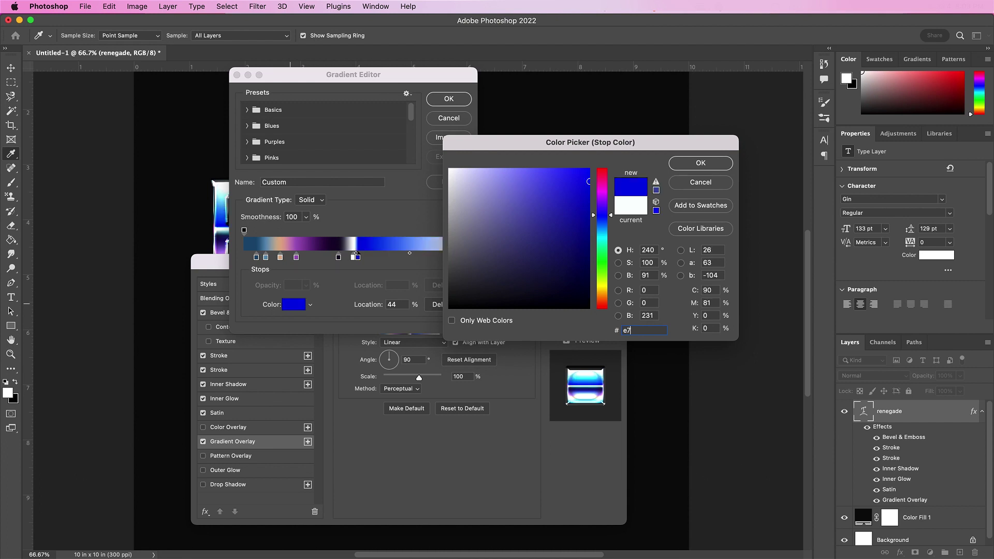
type("f")
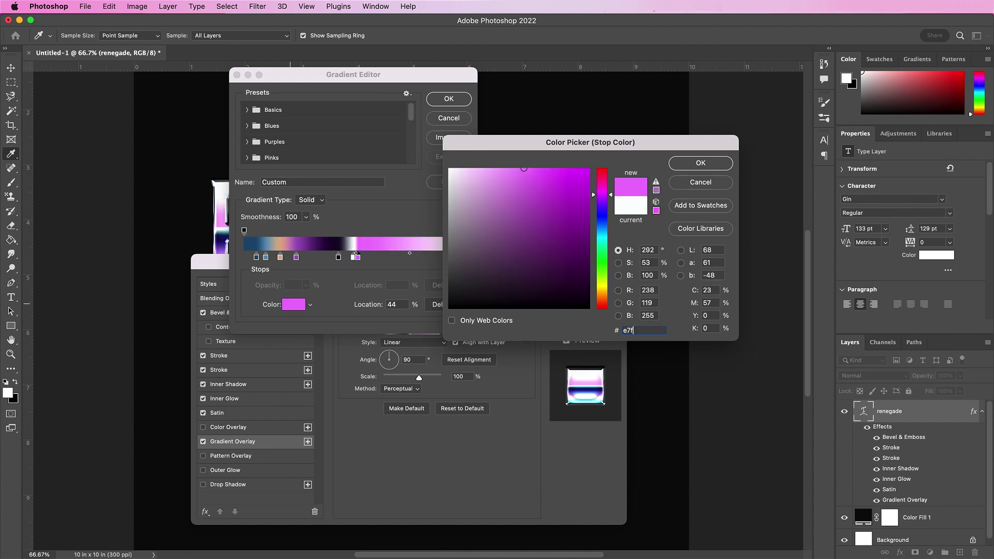
type("fff")
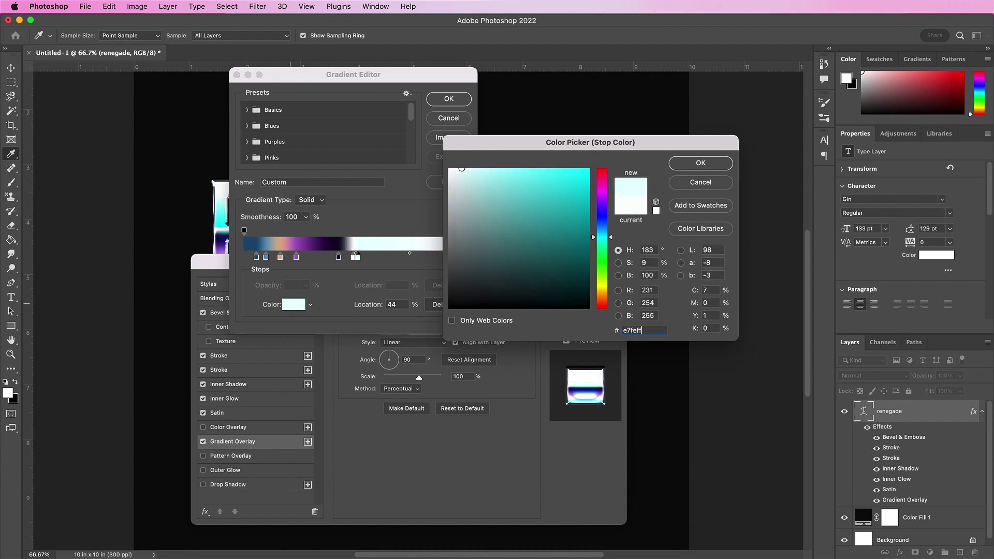
key("Return")
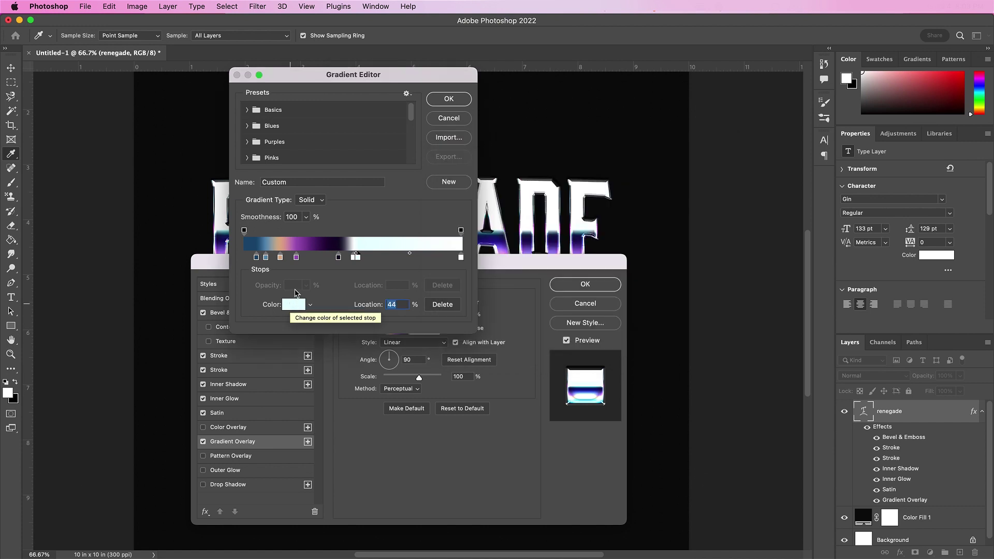
Step: Add a gradient stop a little beyond the e7feff stop and color it a8d9f0
left_click(377, 259)
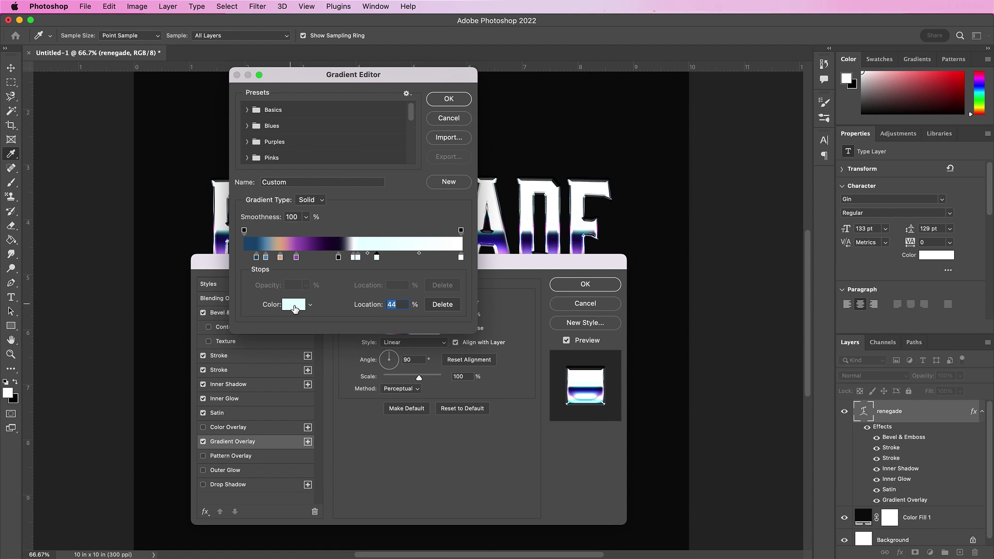
left_click(294, 305)
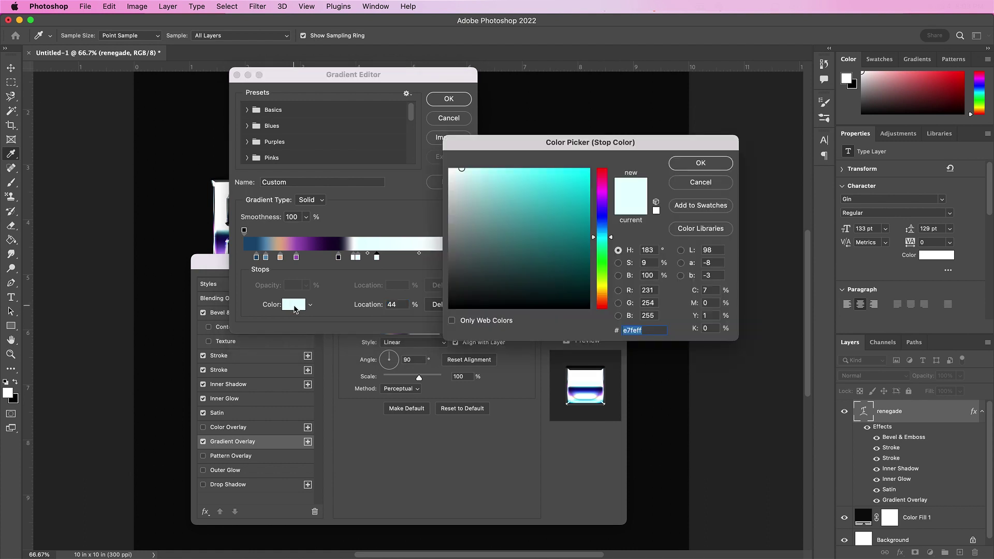
type("a8")
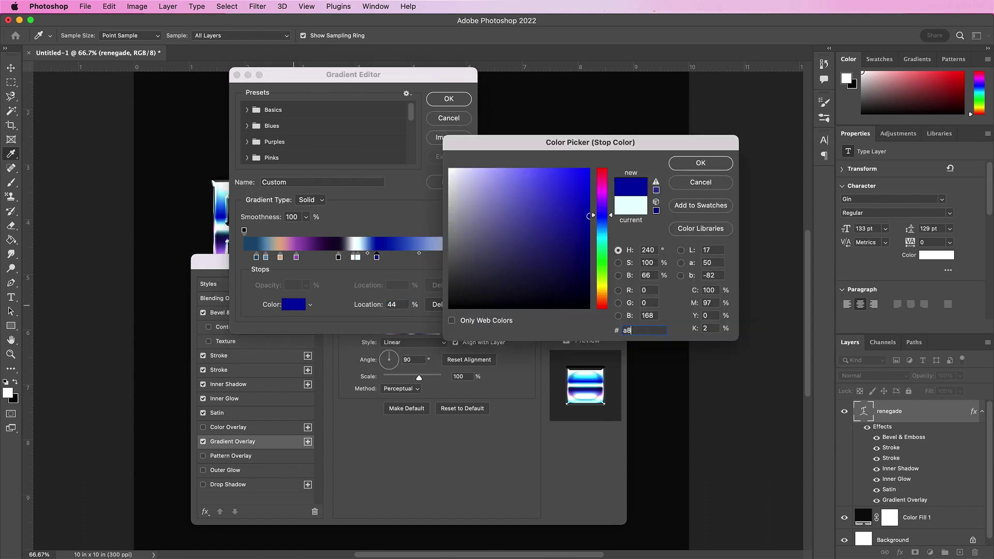
type("d9")
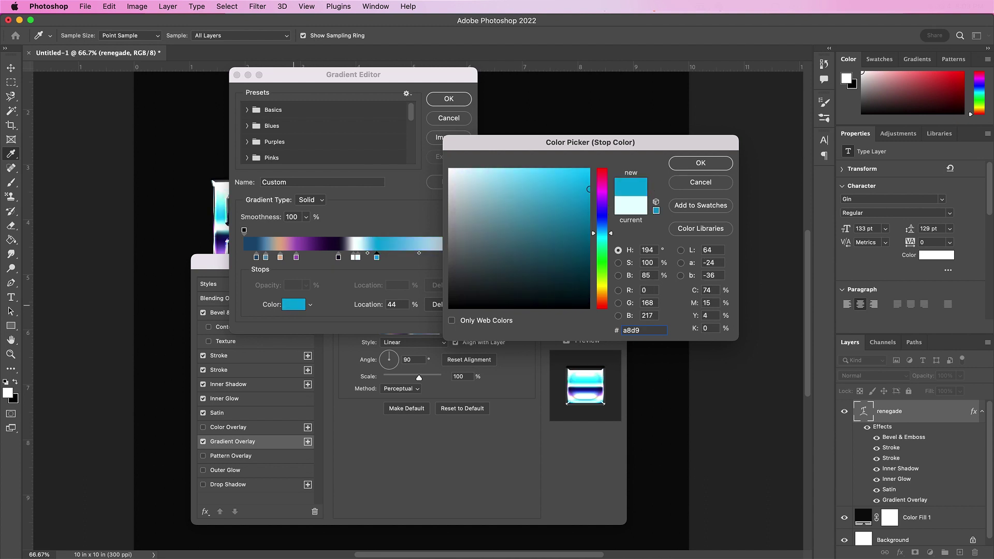
type("f0")
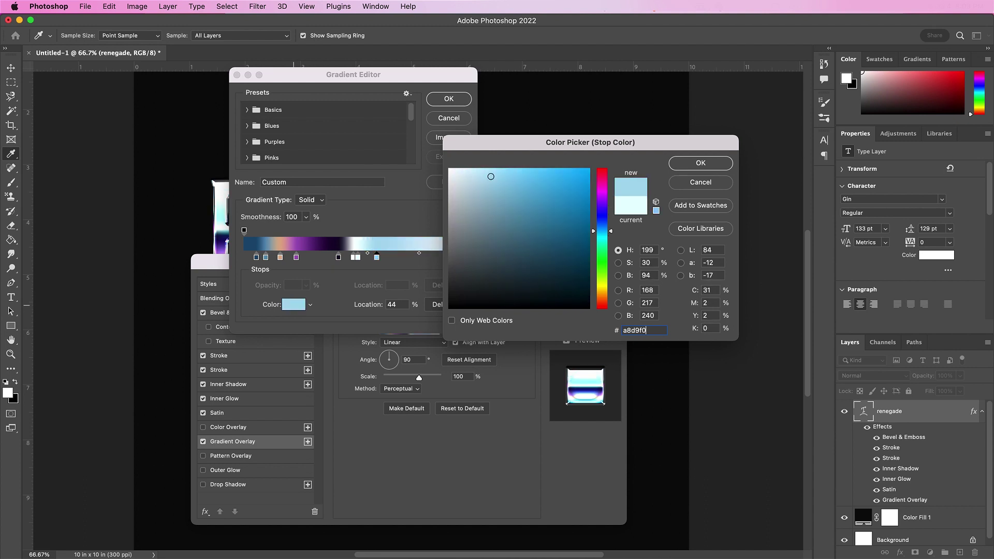
key("Return")
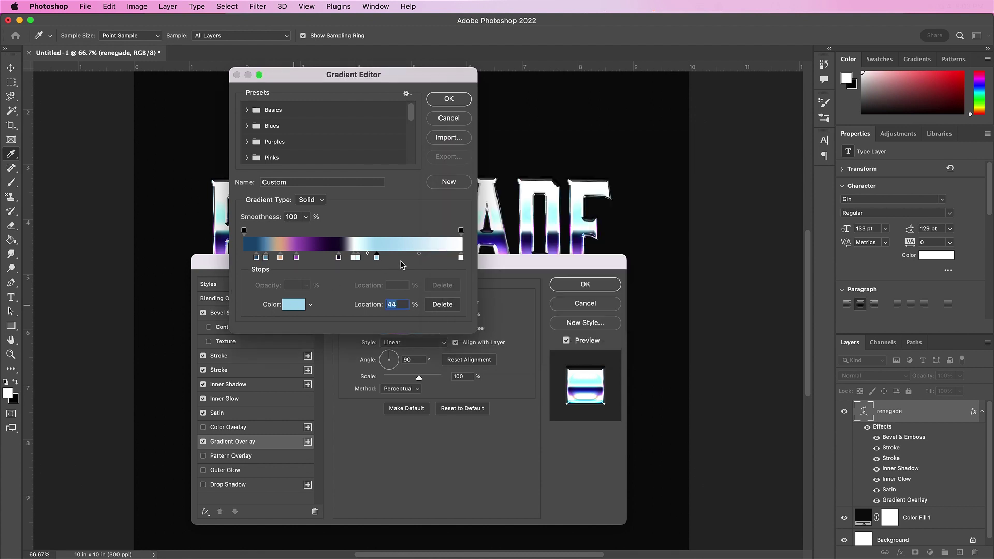
Step: Add a gradient stop a little beyond the a8d9f0 stop and color it 43a6c3
left_click(397, 257)
left_click(285, 307)
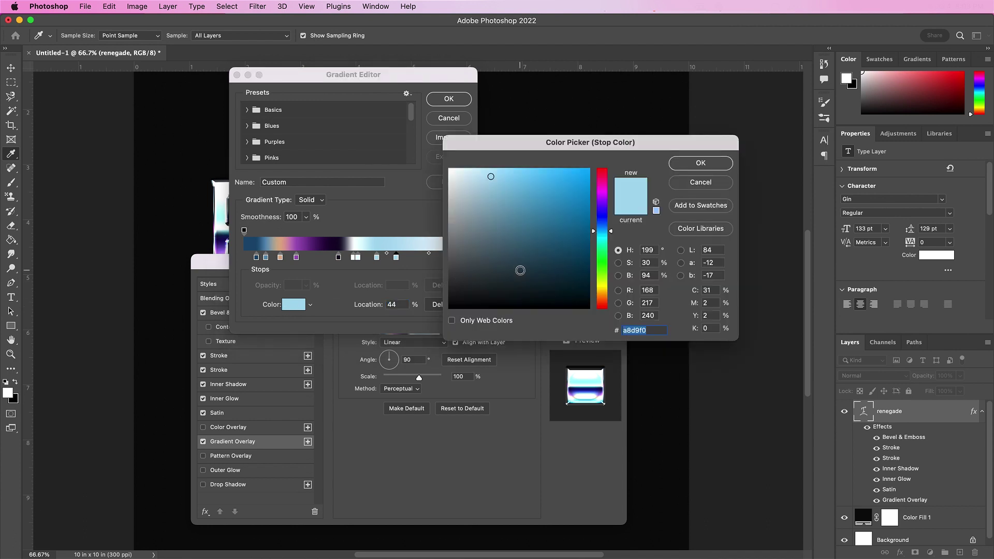
type("43")
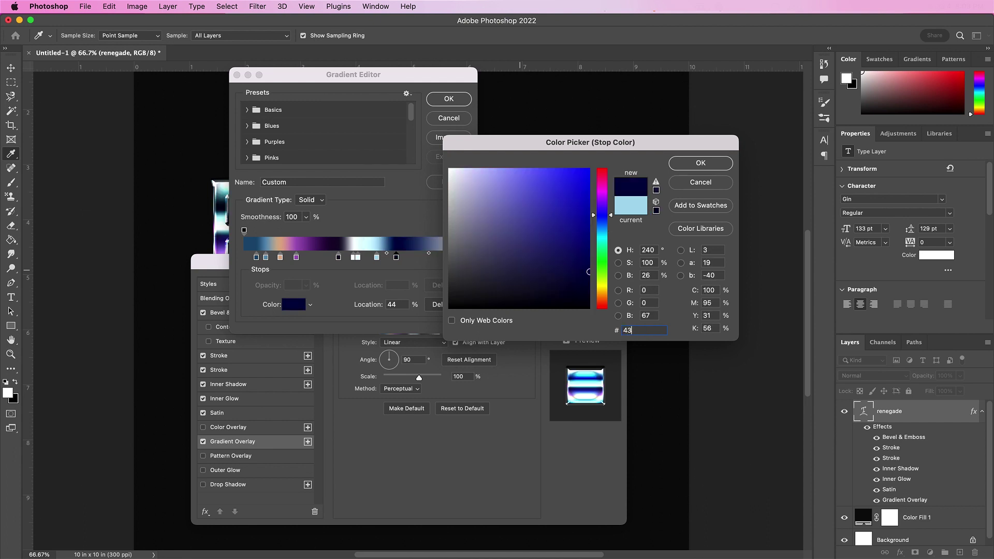
type("a6")
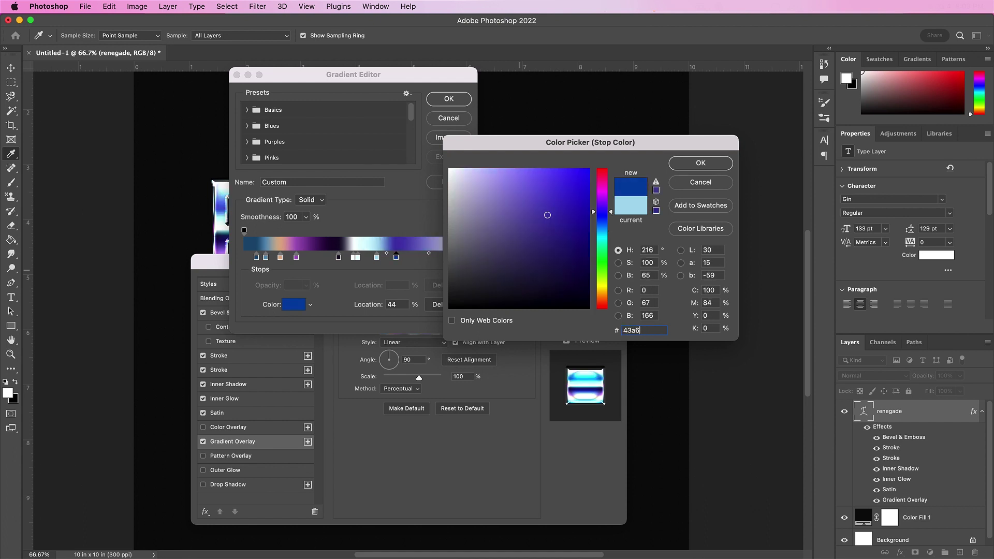
type("c0")
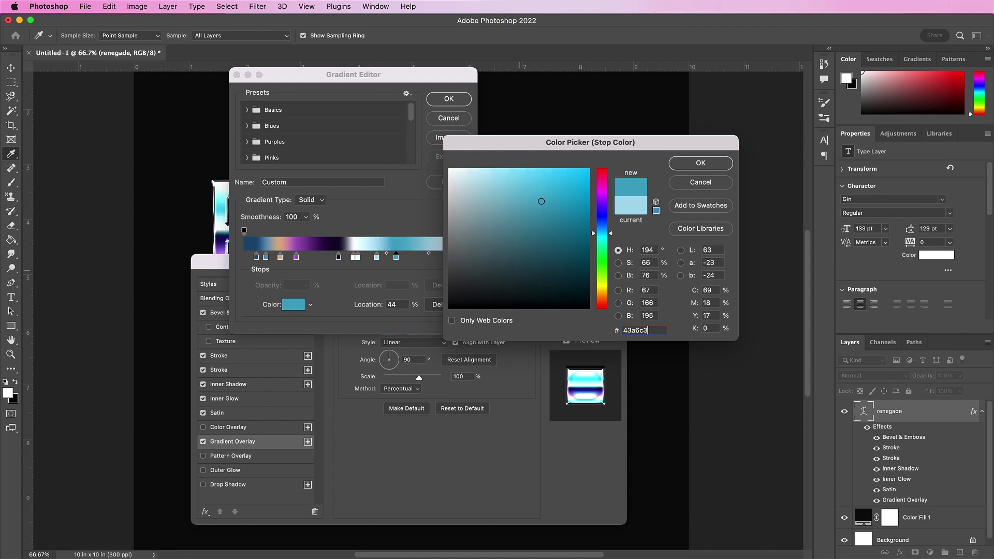
key("Return")
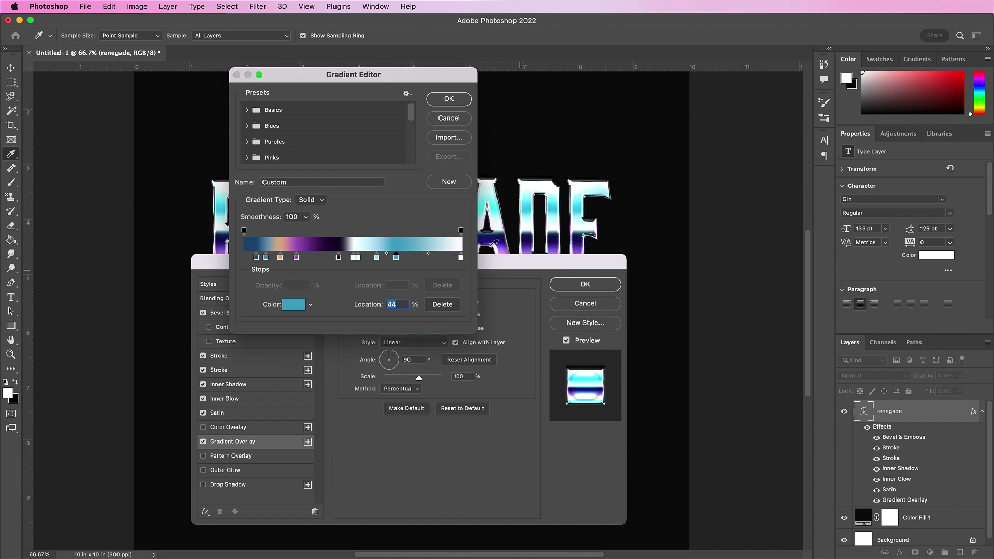
Step: Color the gradient's end stop at location 100% 055d92 and accept the edited gradient
left_click(461, 258)
left_click(295, 306)
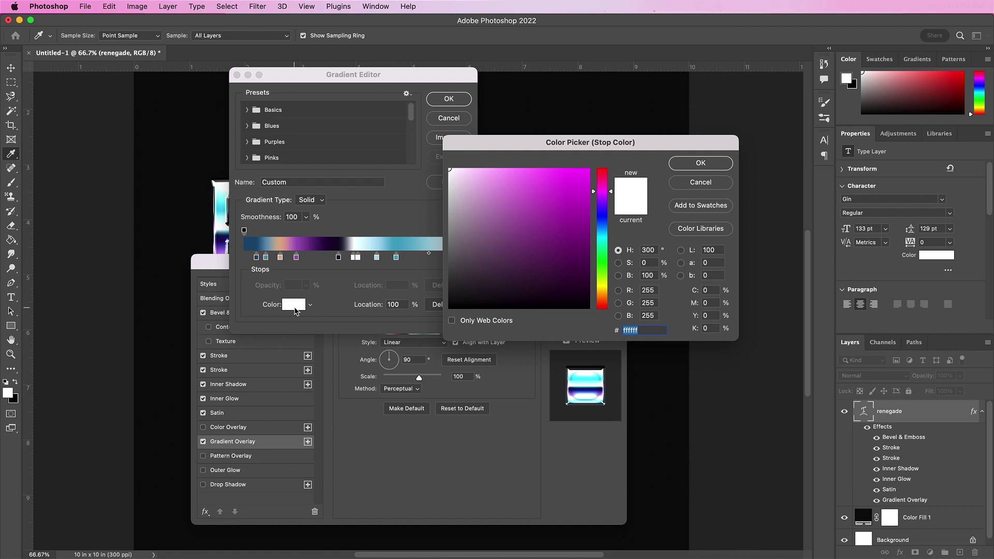
type("055")
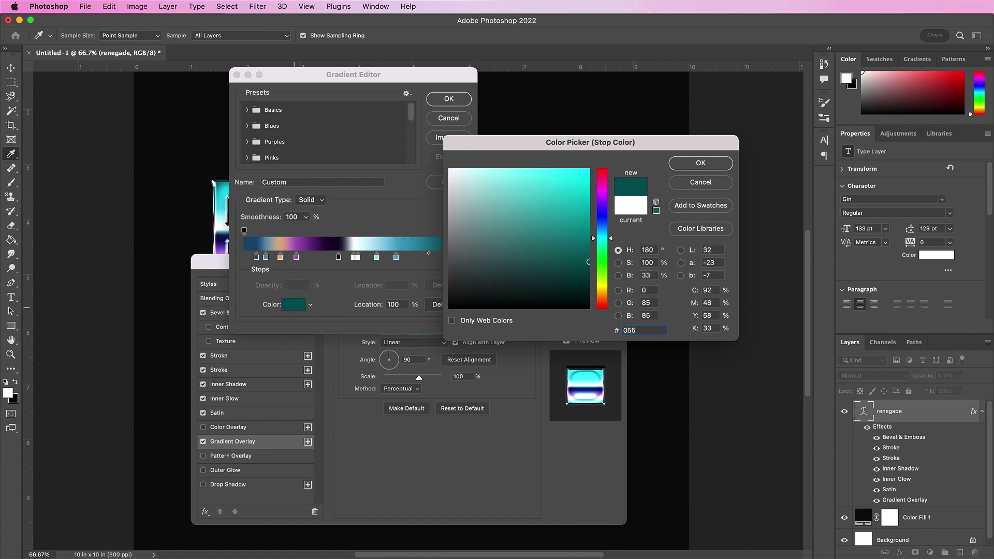
type("a8f")
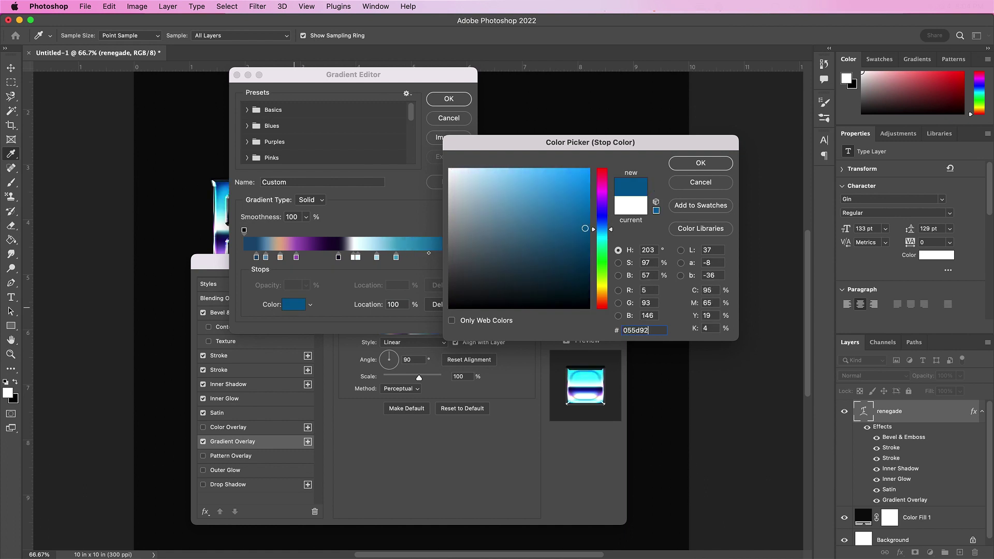
key("Return")
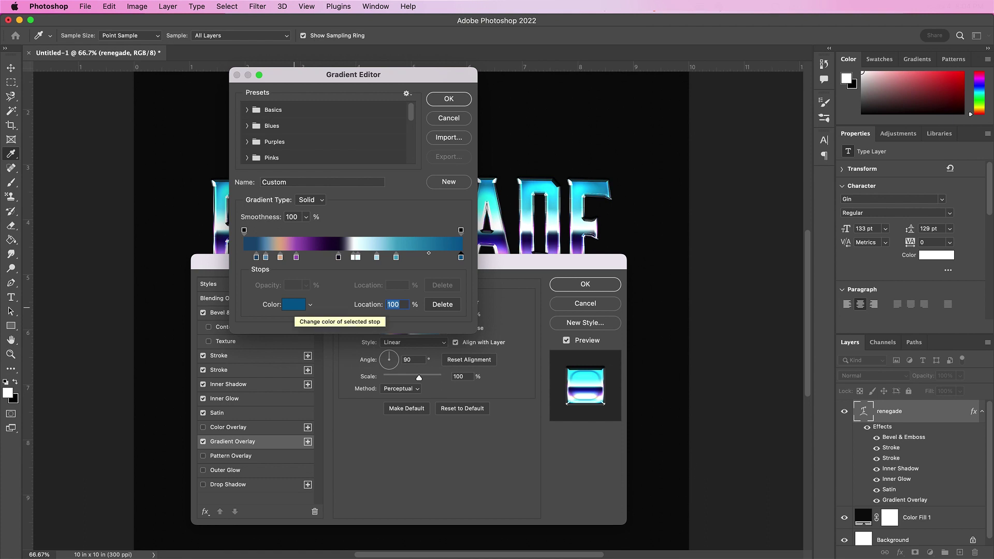
key("Return")
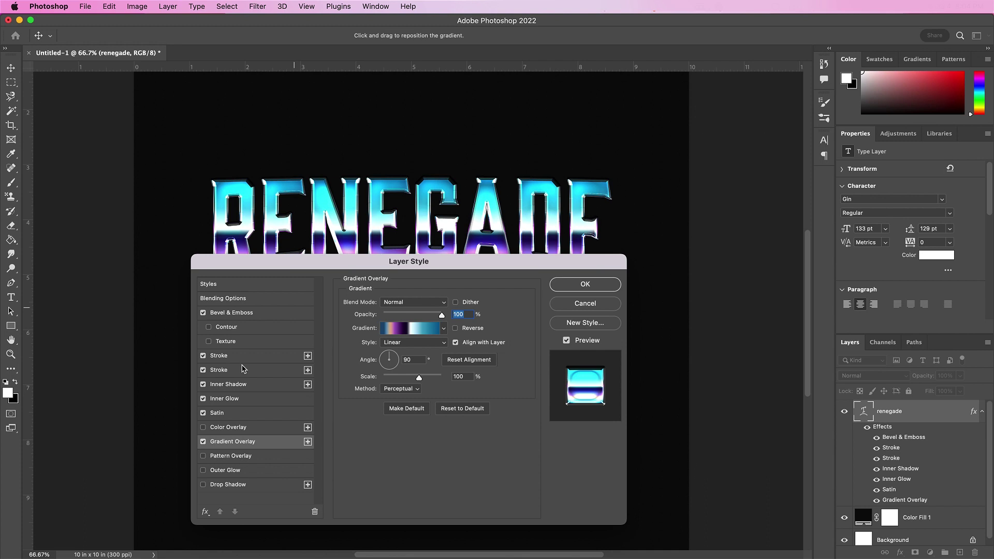
Step: Set the Gradient Overlay's scale to 107% and its method to Classic
double_click(464, 376)
type("107")
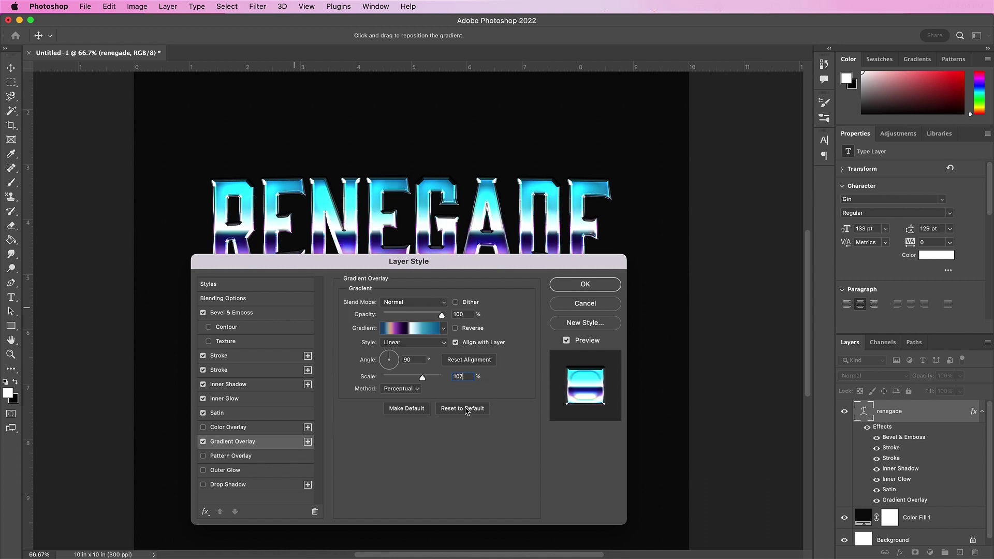
left_click(404, 389)
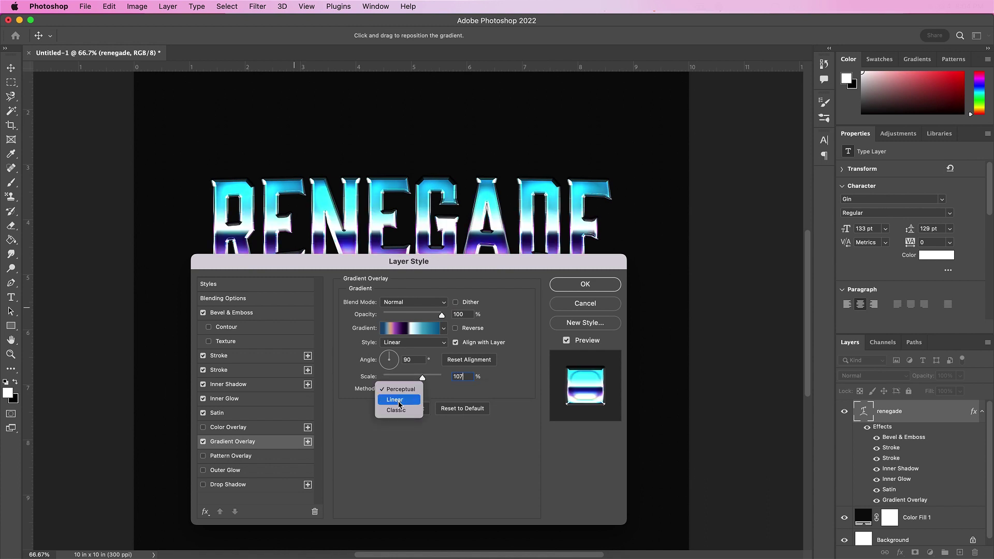
left_click(396, 410)
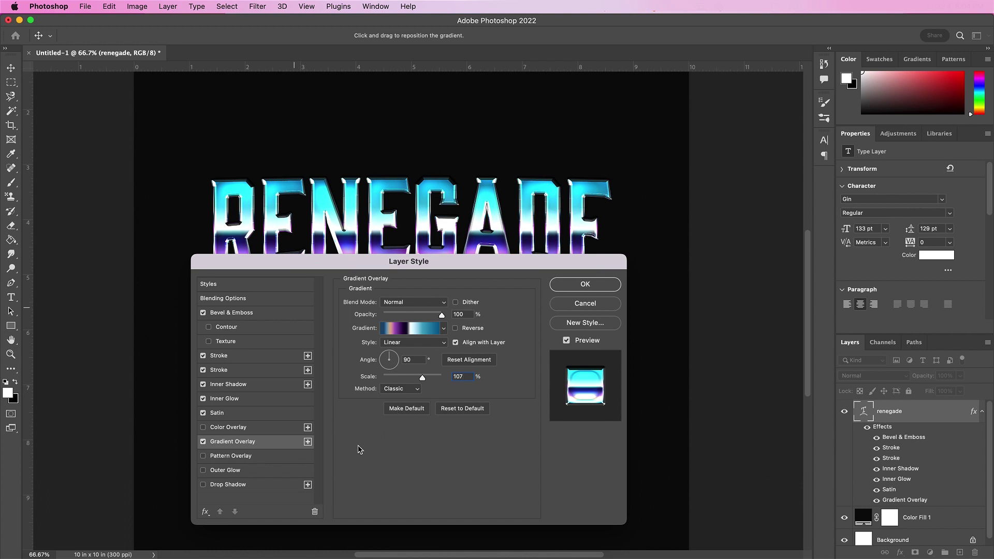
Step: Enable Outer Glow on the RENEGADE text with Hard Light blend mode and 54% opacity
left_click(244, 470)
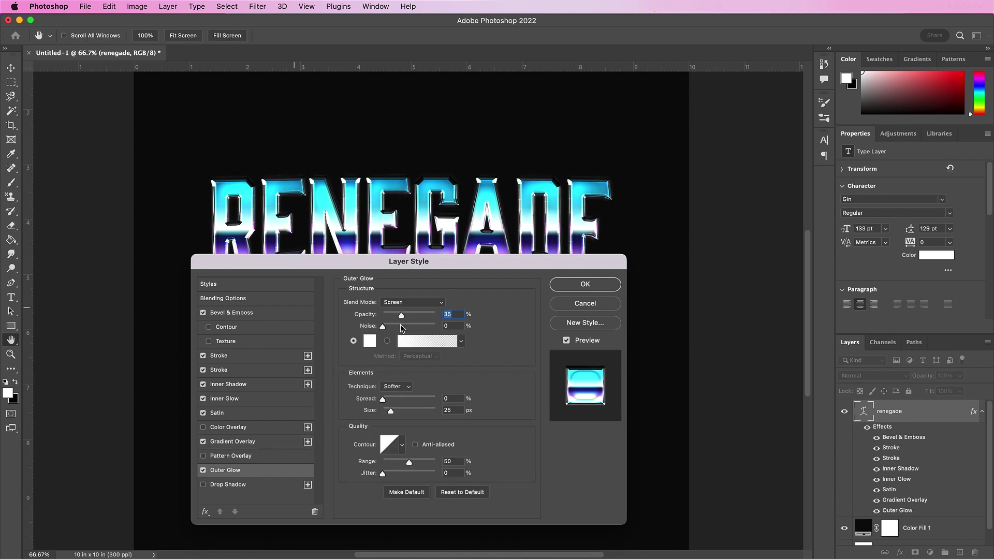
left_click(415, 305)
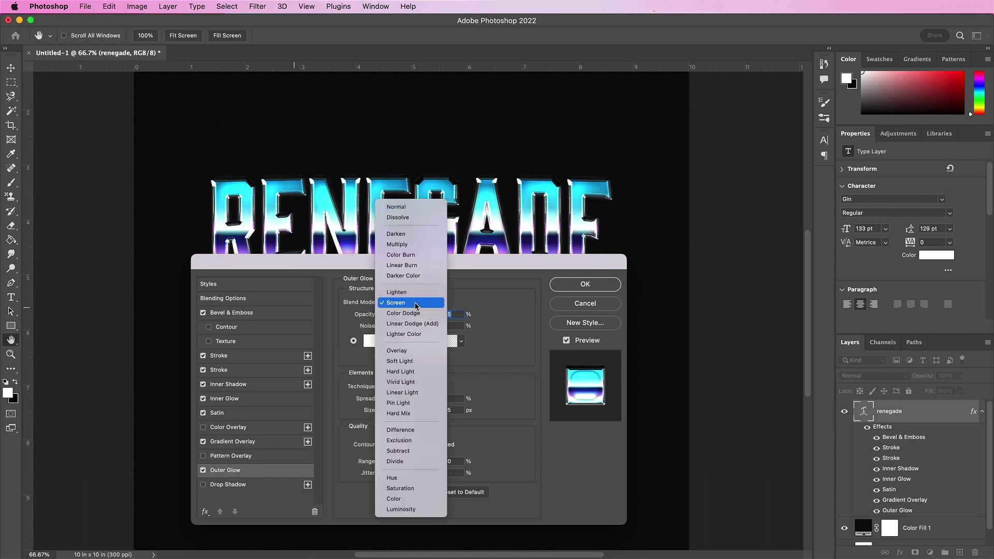
left_click(418, 371)
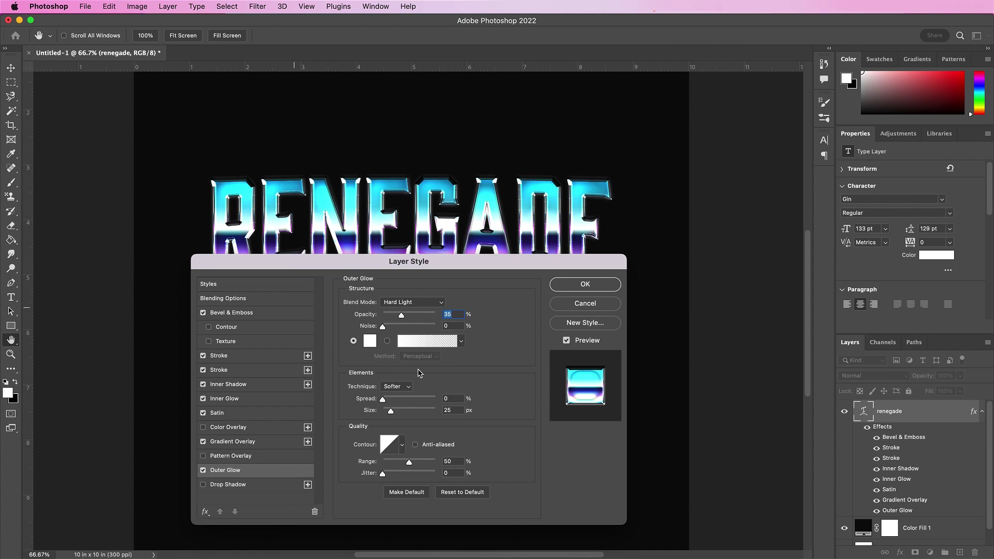
type("54")
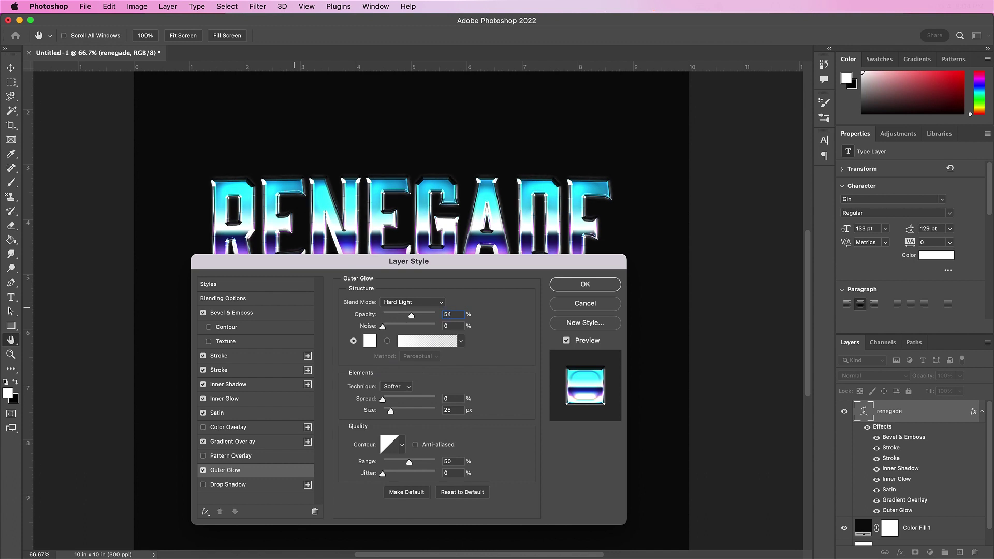
Step: Set the Outer Glow color to 4193eb
left_click(371, 341)
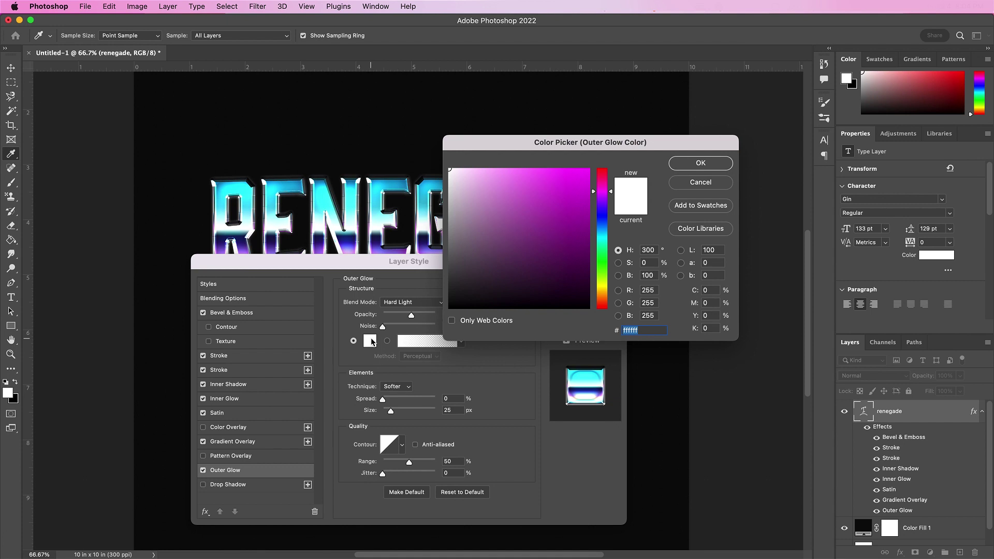
type("19")
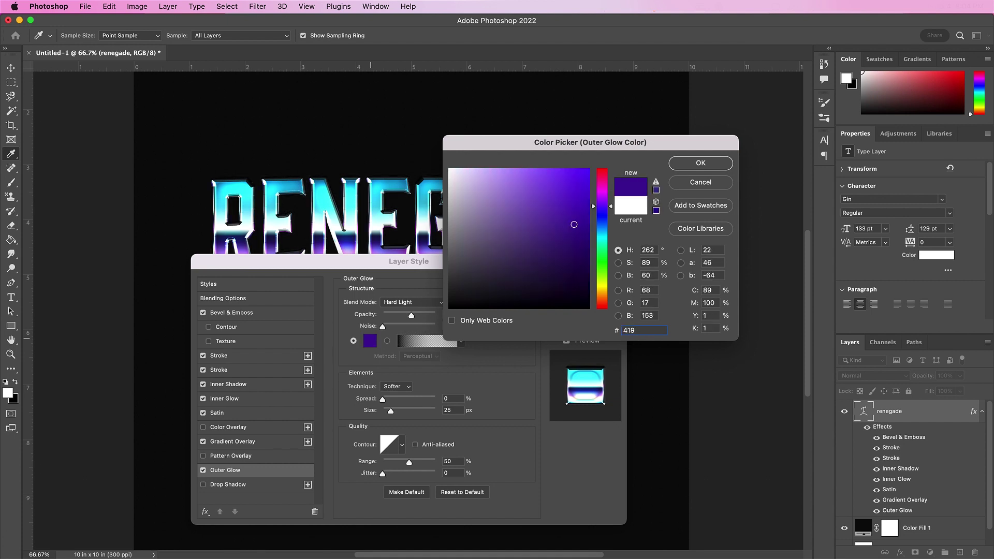
type("3eb")
key("Return")
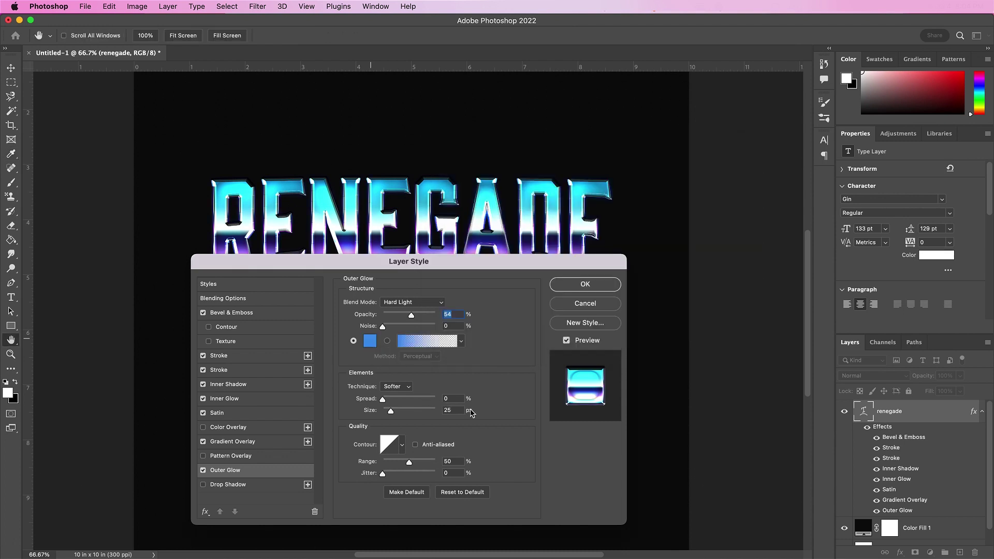
Step: Set the Outer Glow size to 57 px, choose the S-curve contour, and apply the layer style
left_click(460, 409)
type("57")
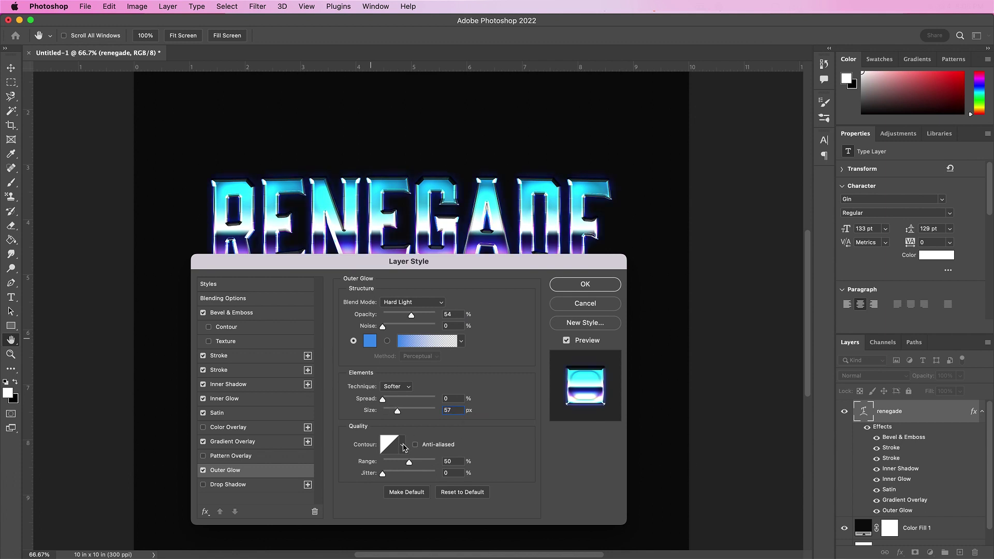
left_click(403, 445)
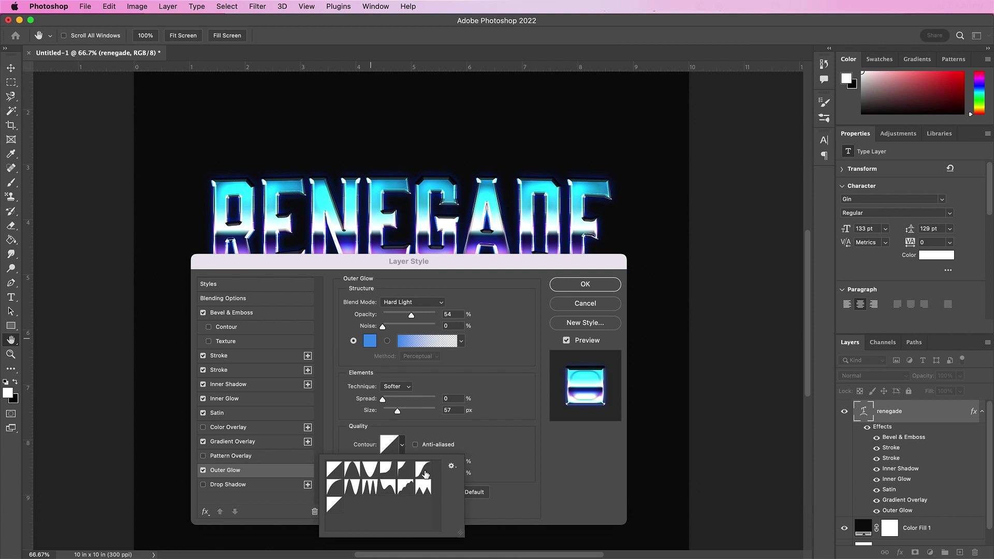
left_click(423, 470)
left_click(526, 467)
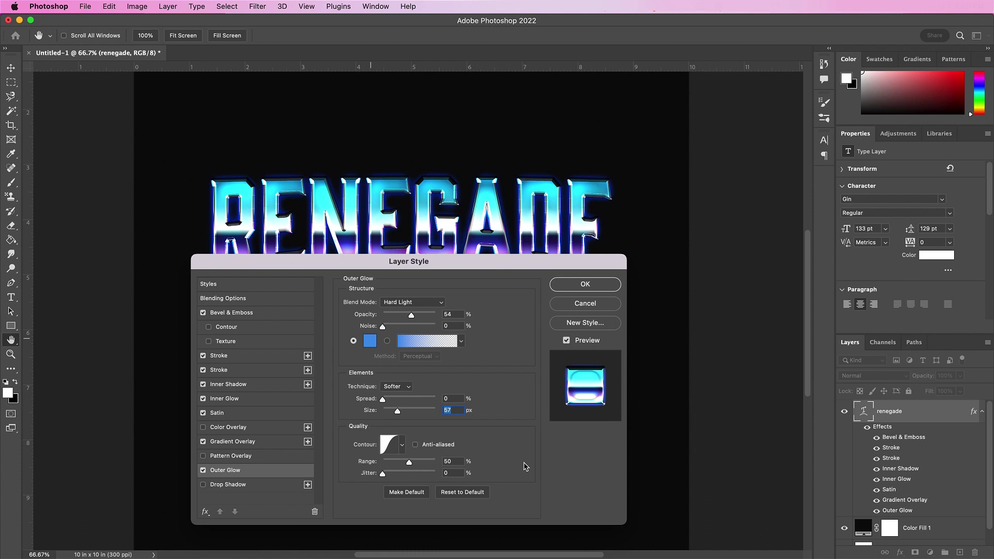
left_click(577, 283)
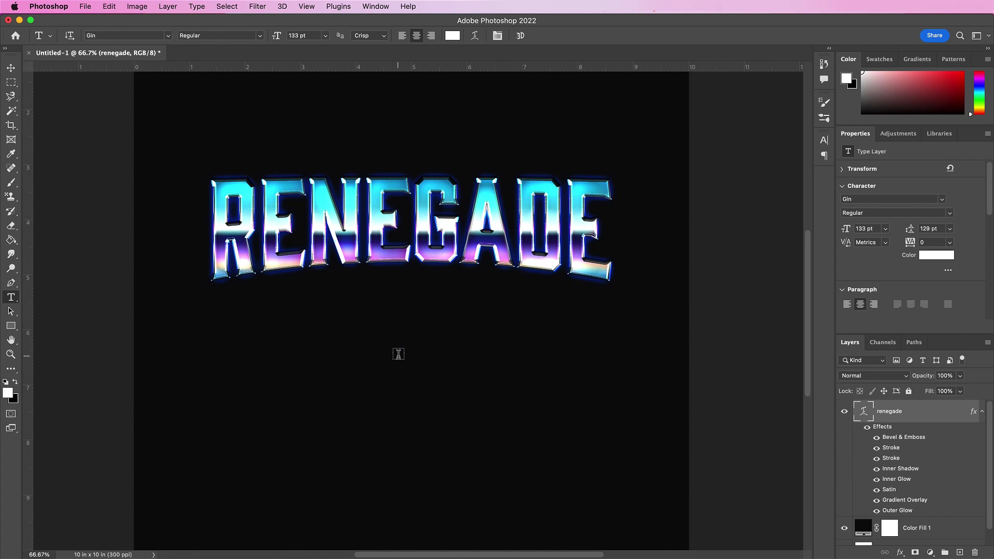
Step: Add a new text layer reading Records below RENEGADE and turn off All Caps for it
left_click(310, 355)
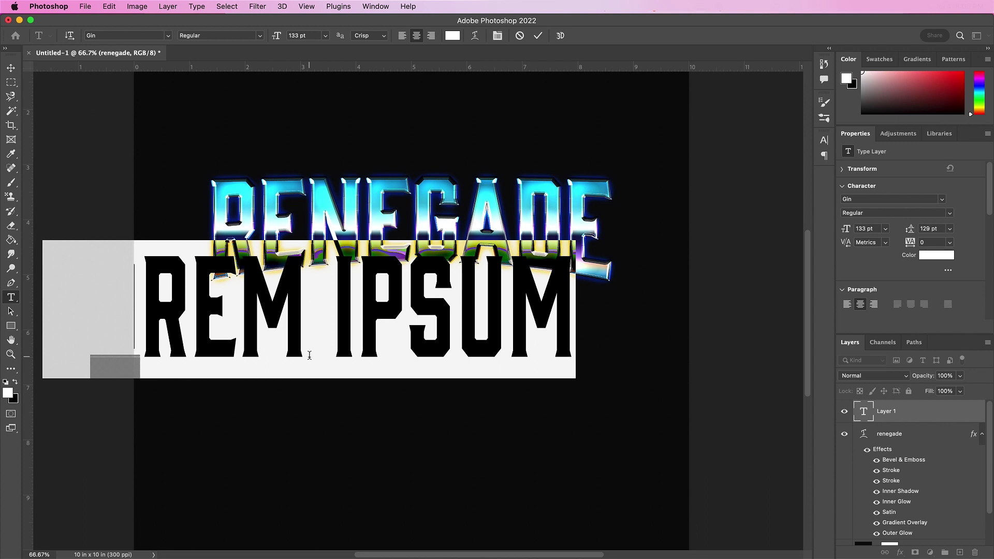
type("RECORDS")
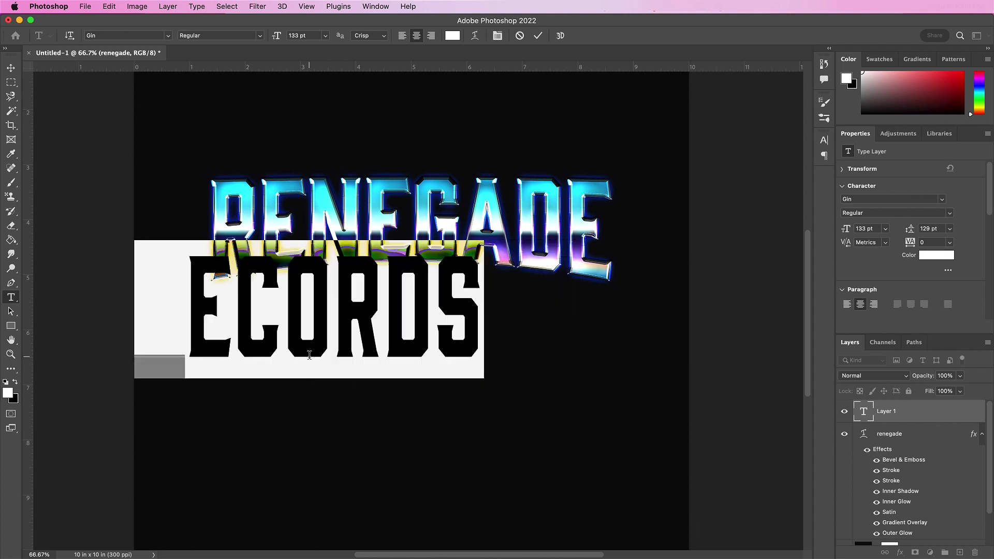
left_click(824, 140)
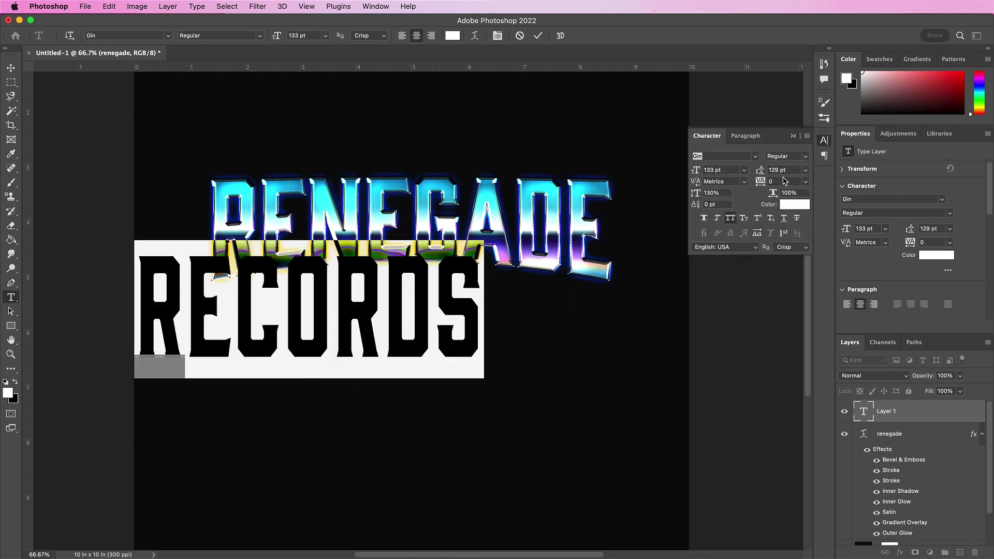
left_click(730, 218)
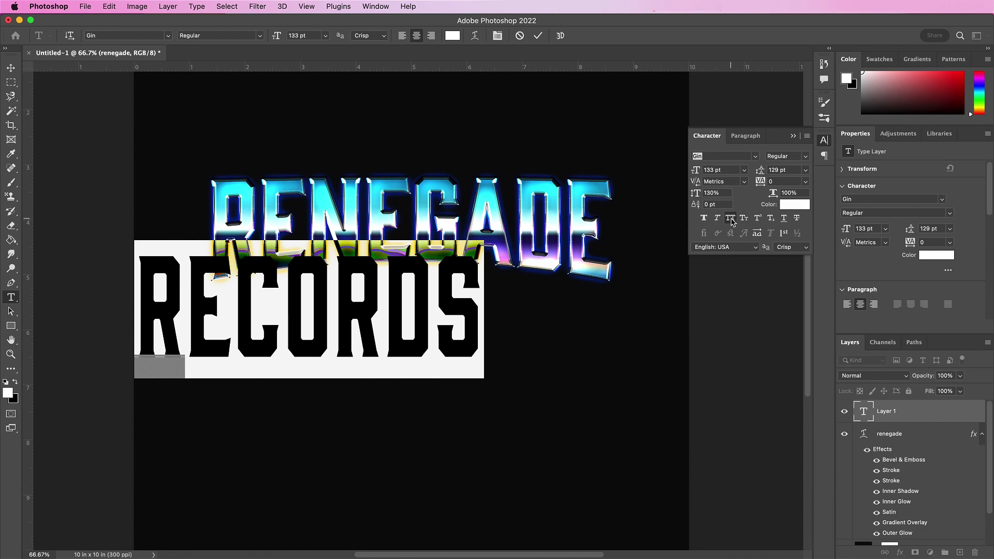
Step: Format the Records text in the Quentin font at 103 pt with 100% vertical scale
left_click(714, 155)
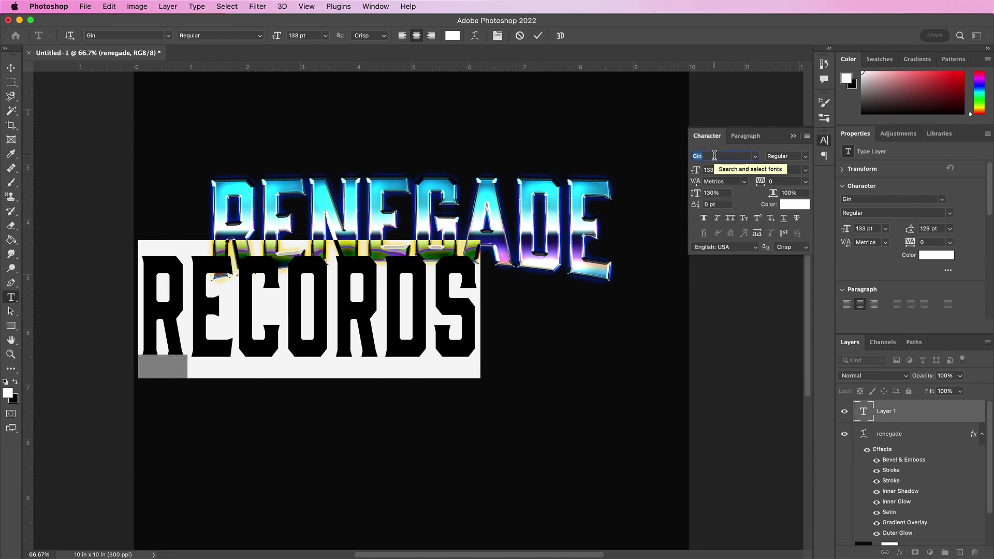
type("quent")
left_click(727, 189)
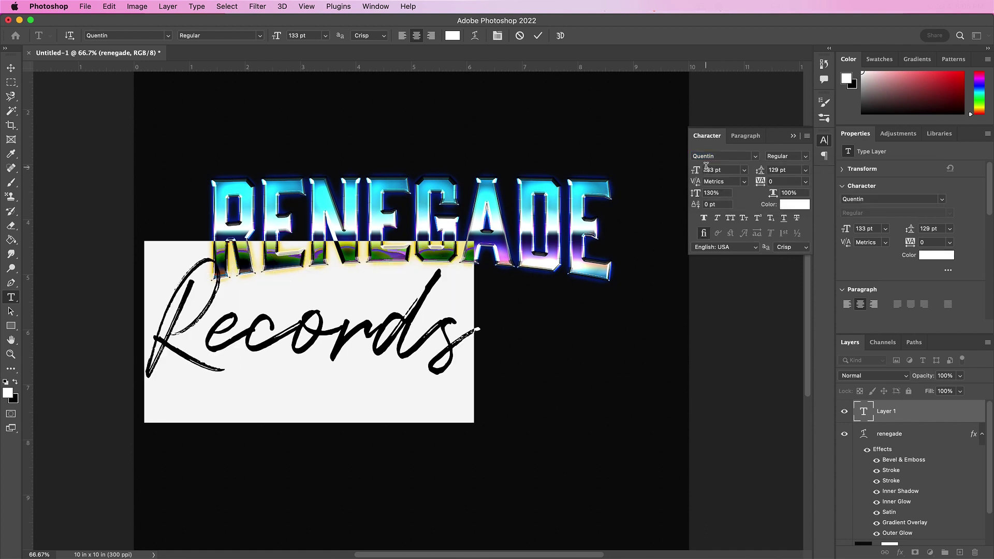
left_click(710, 171)
type("103")
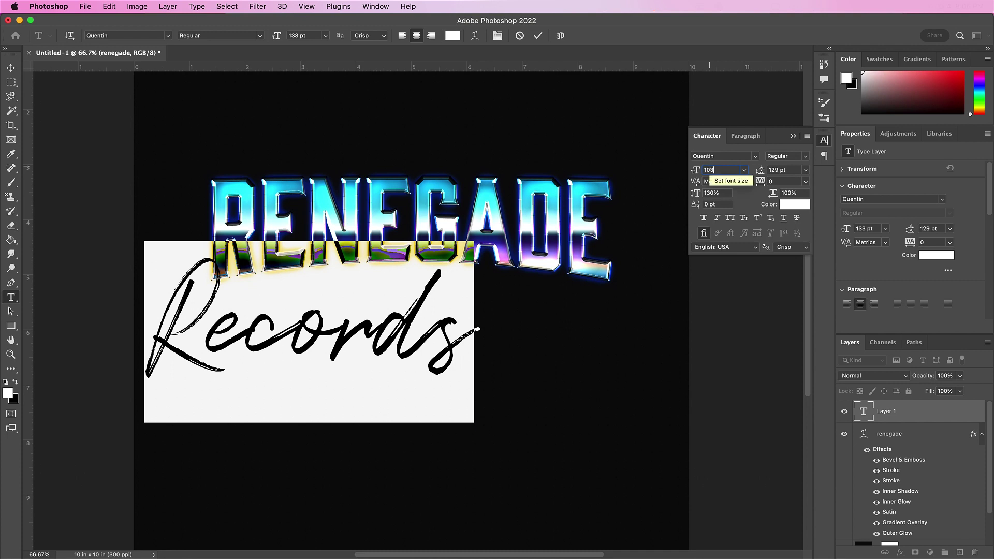
key("Return")
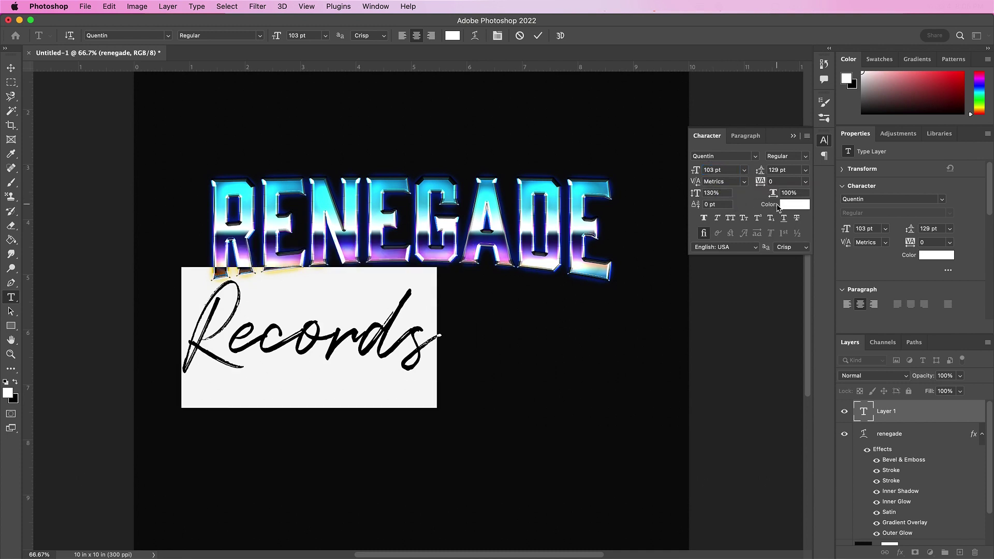
left_click(712, 192)
type("100")
key("Return")
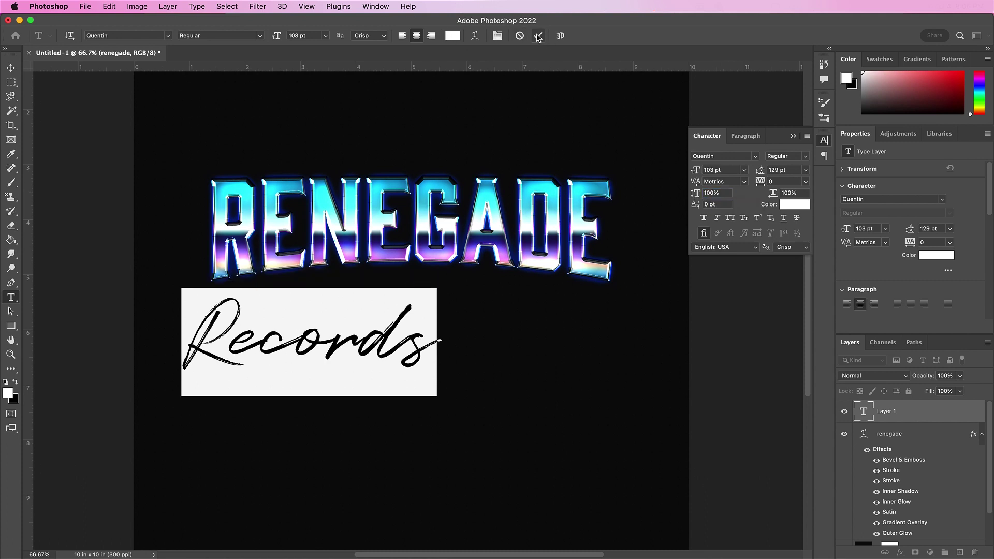
Step: Commit the Records text and move it to the center, overlapping the lower edge of RENEGADE
left_click(538, 37)
key("v")
left_click_drag(378, 357, 471, 308)
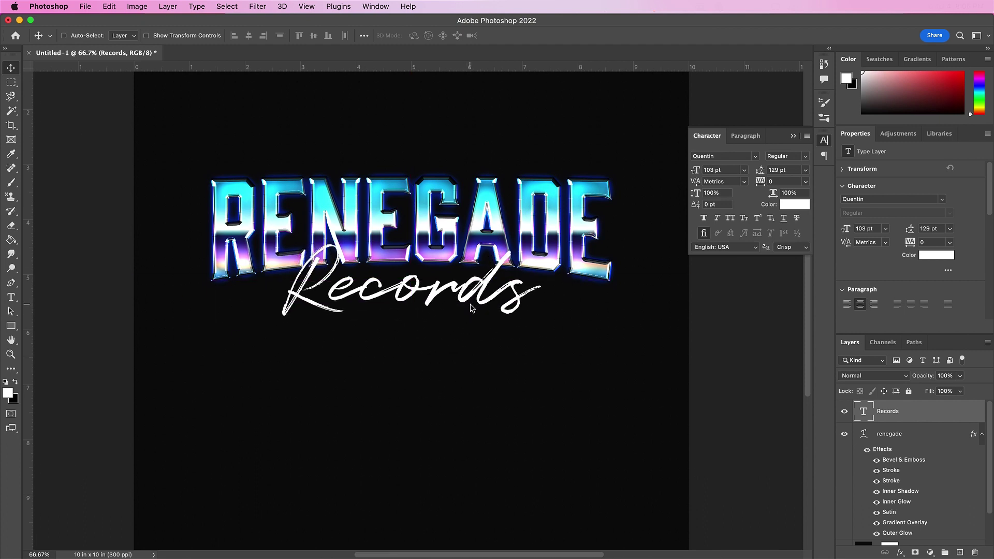
Step: Skew the Records text vertically by about -3.7° so its right end rises, and commit the transform
scroll(472, 308, "up", 5)
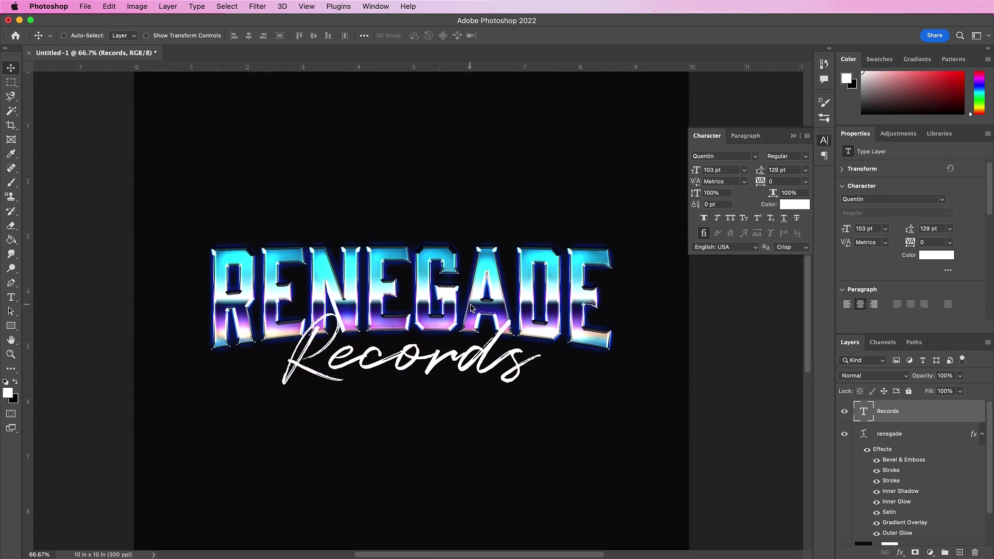
left_click(110, 5)
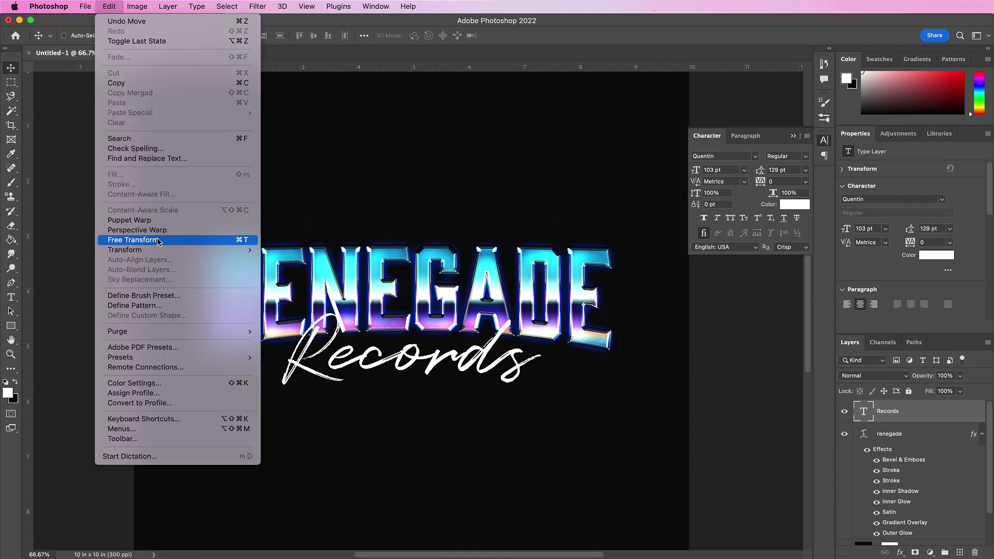
mouse_move(167, 250)
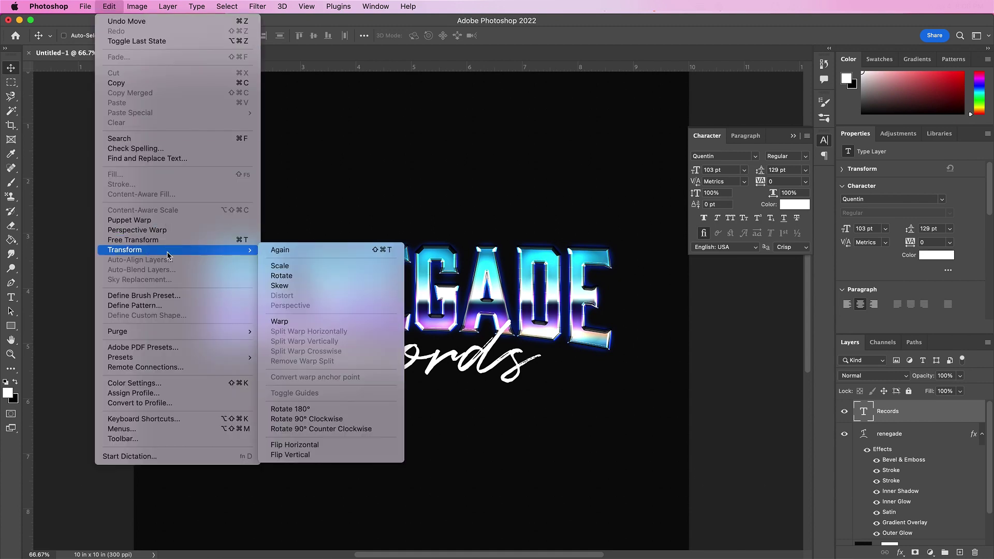
left_click(299, 286)
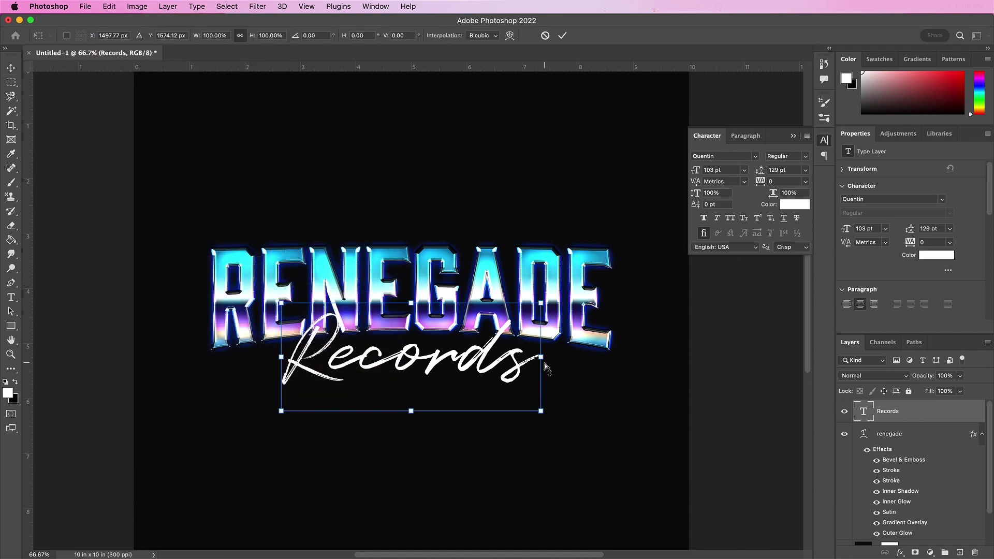
left_click_drag(545, 366, 546, 350)
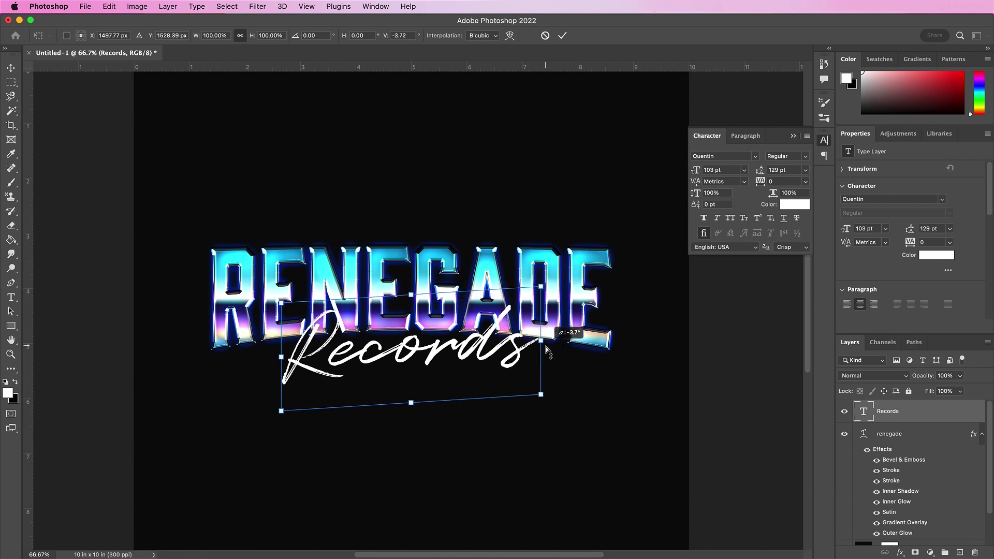
key("Return")
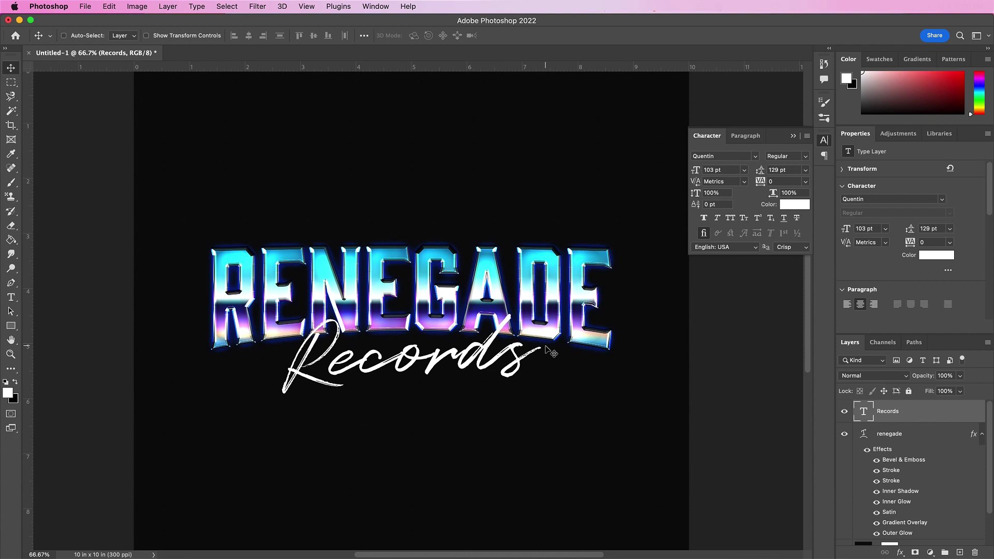
Step: Add an Inner Shadow effect to the Records layer and set its blend mode to Color Dodge
double_click(919, 411)
scroll(610, 225, "down", 6)
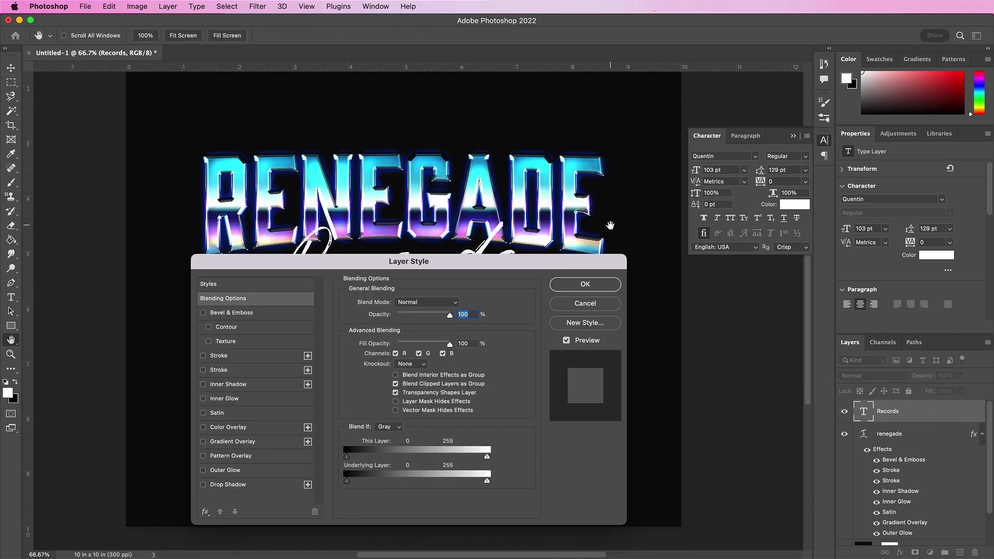
left_click(260, 388)
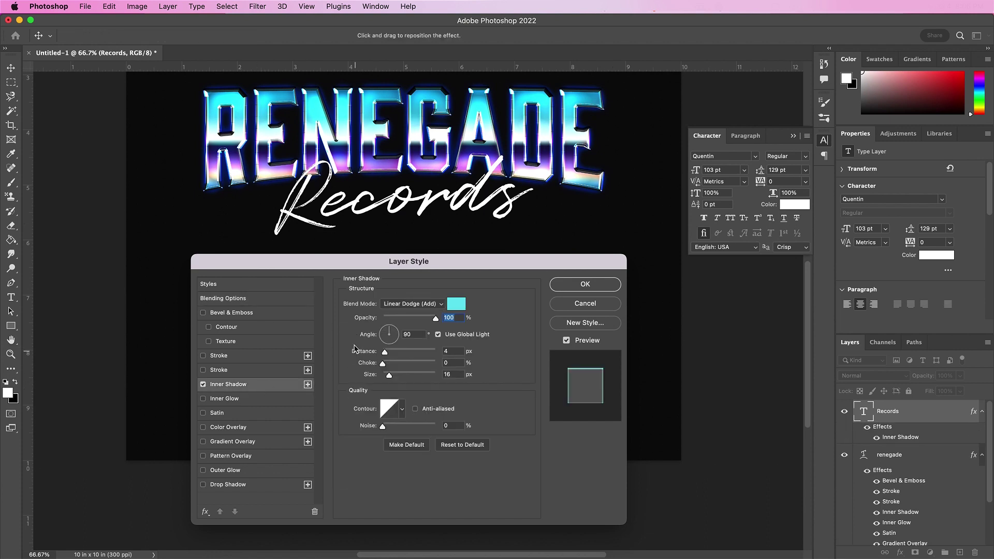
left_click(390, 306)
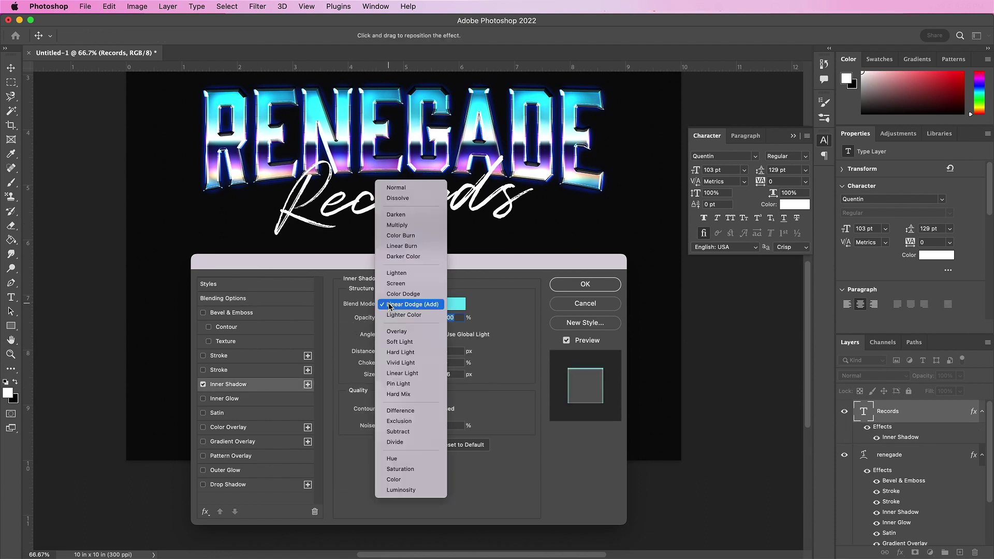
left_click(400, 294)
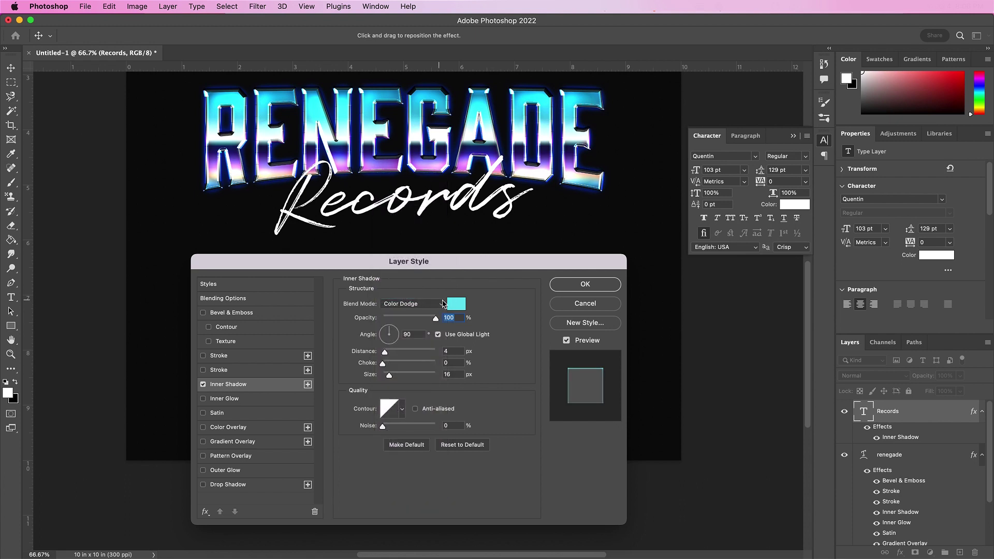
Step: Set the Records inner shadow color to #dd77fa and its size to 0 px
left_click(455, 304)
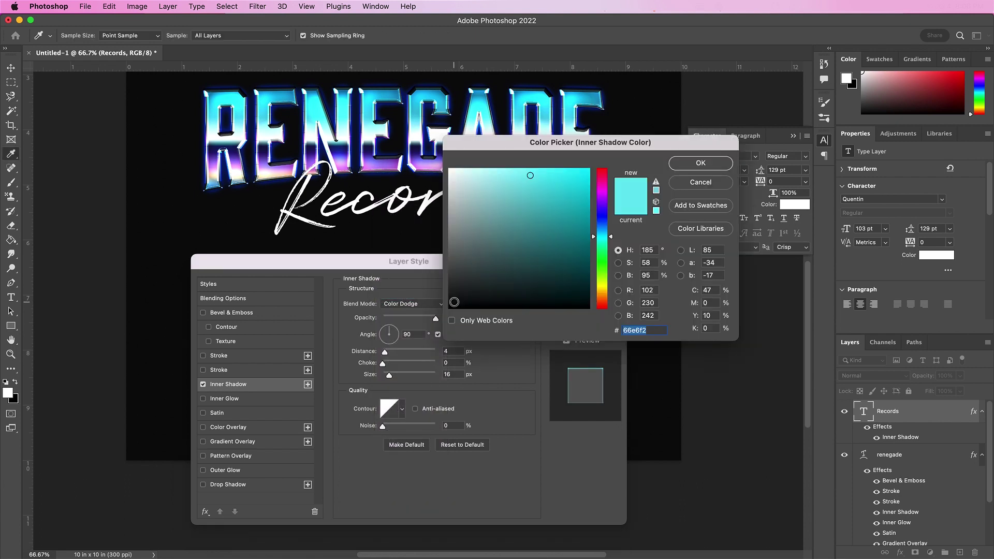
type("dd77")
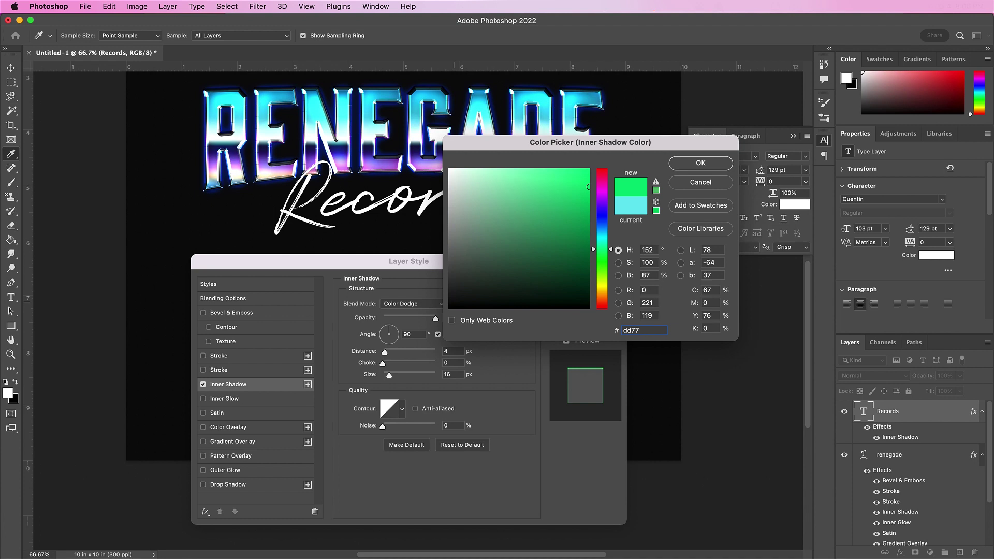
type("ff")
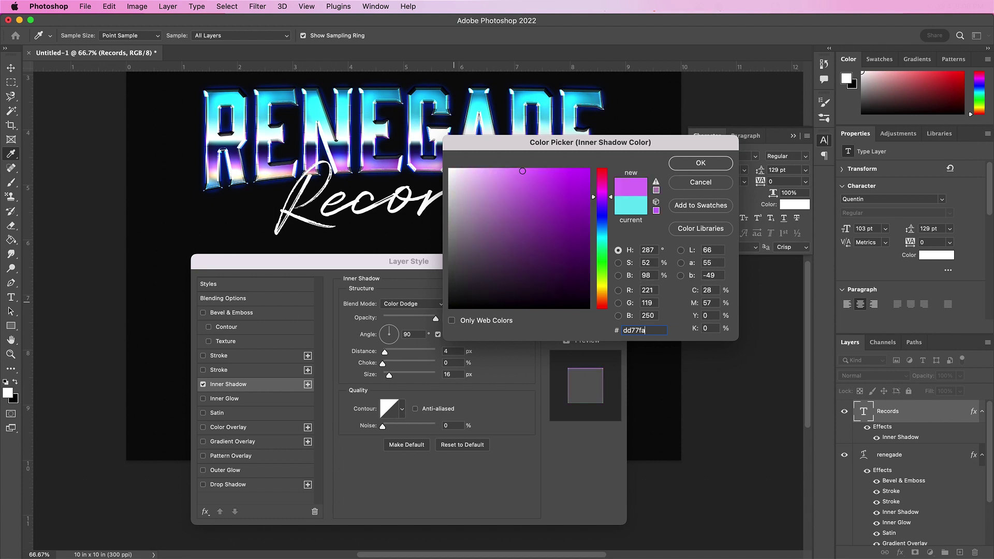
key("Return")
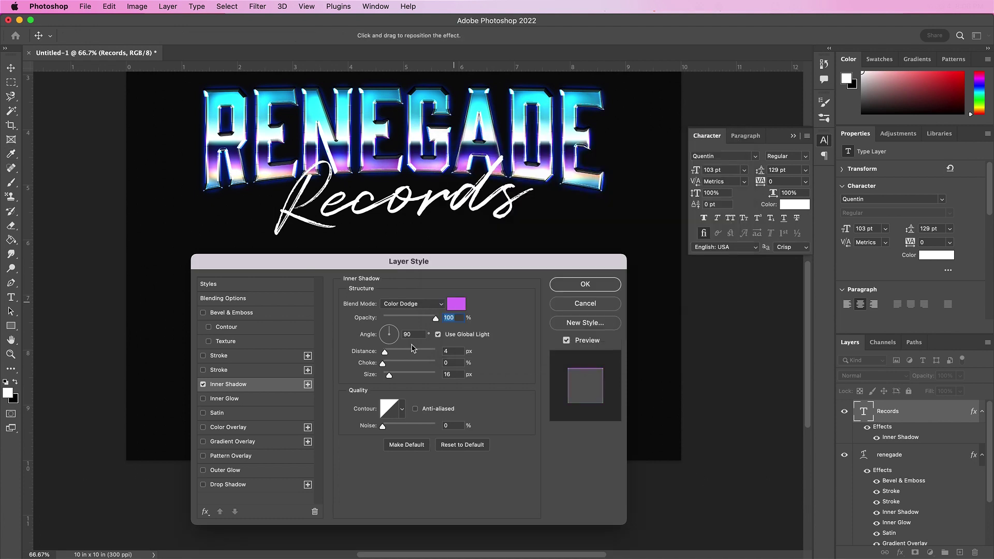
double_click(455, 374)
type("0")
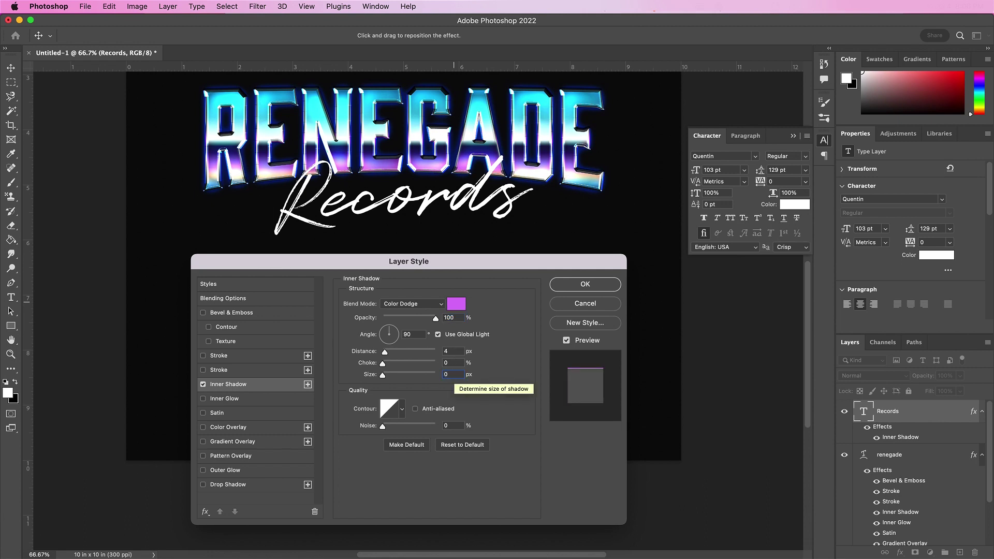
Step: Add a Gradient Overlay to Records, reset it to its defaults, and set the gradient's starting color stop to #f936f7
left_click(257, 442)
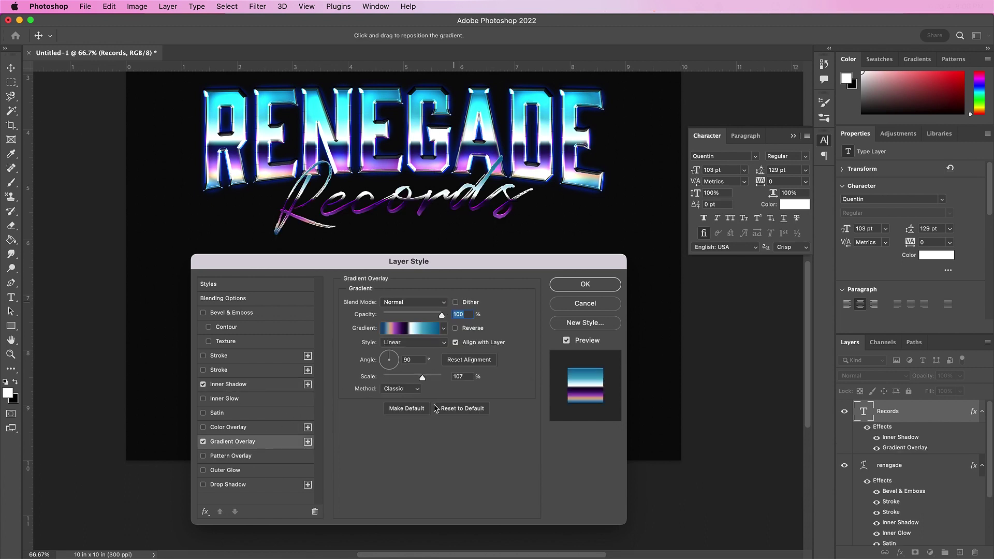
left_click(452, 409)
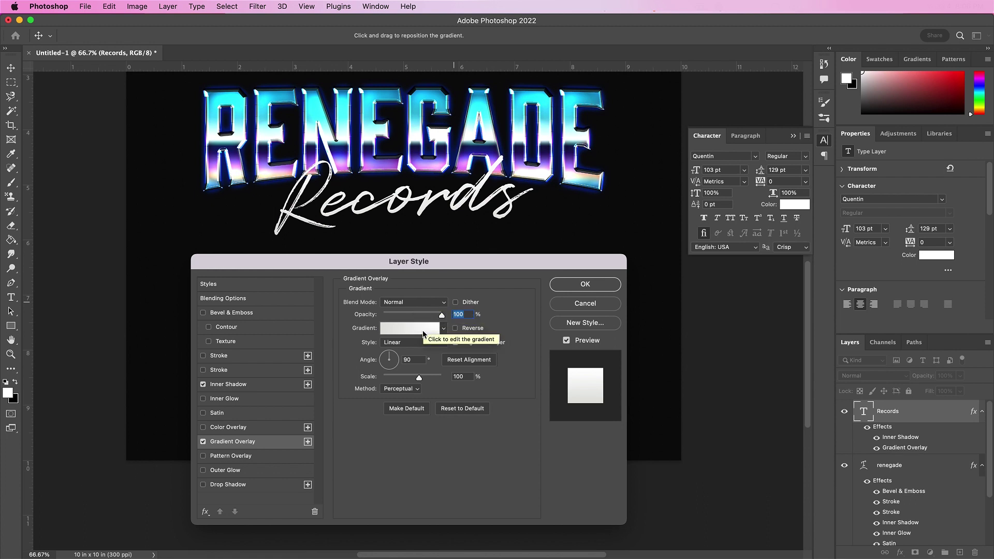
left_click(421, 329)
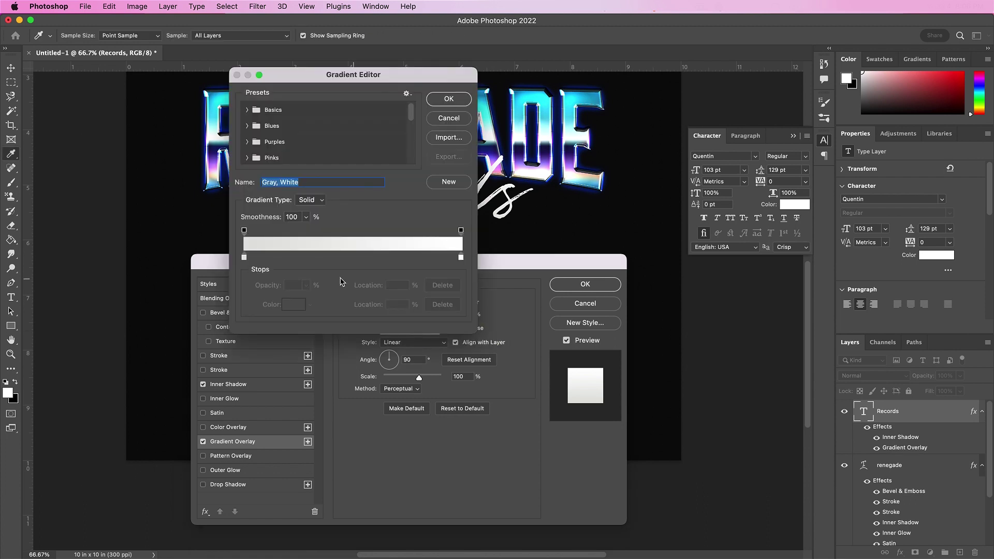
left_click(244, 258)
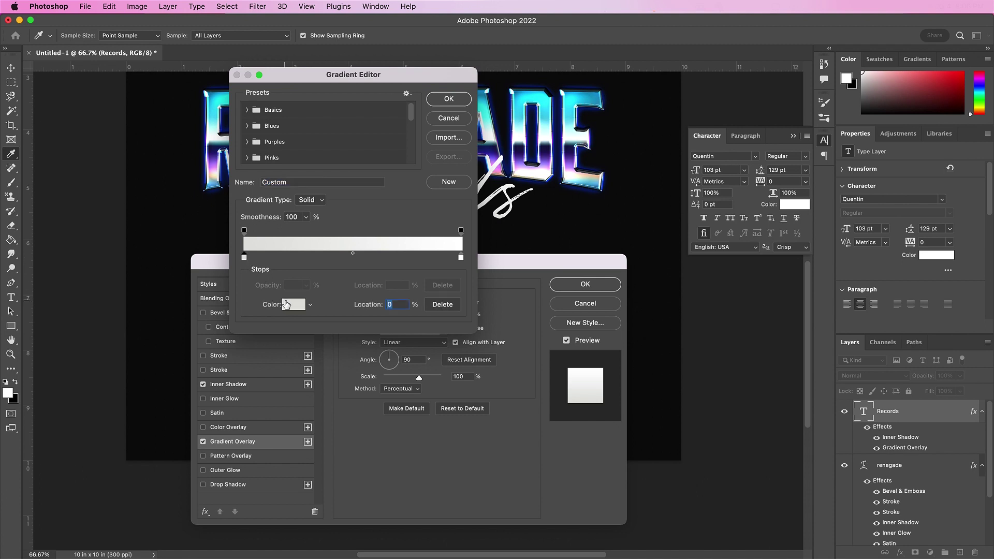
left_click(289, 307)
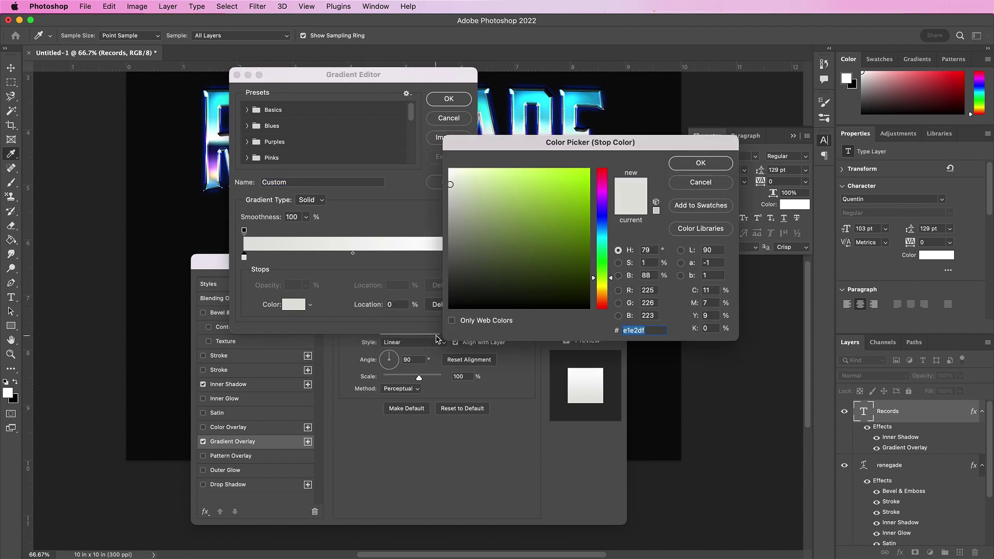
type("f9")
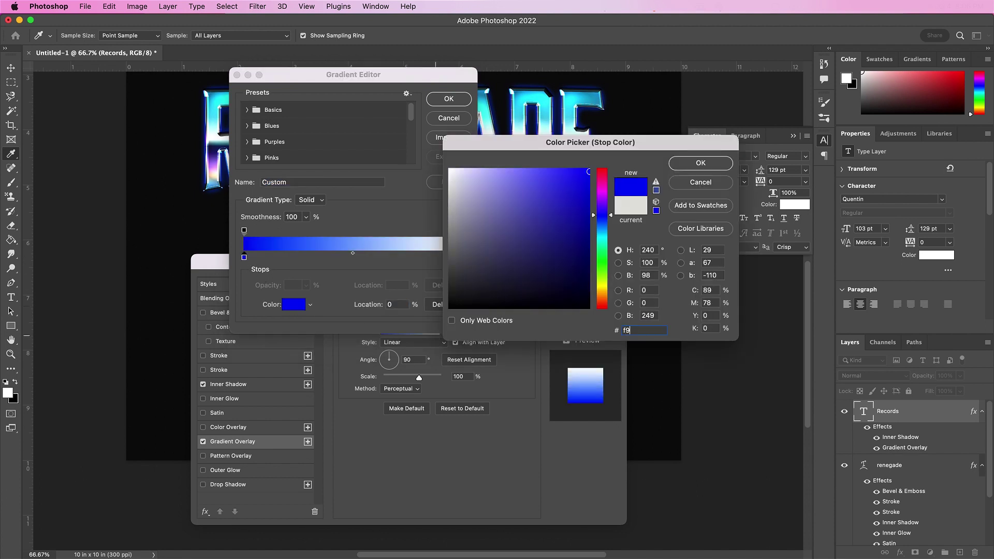
type("36")
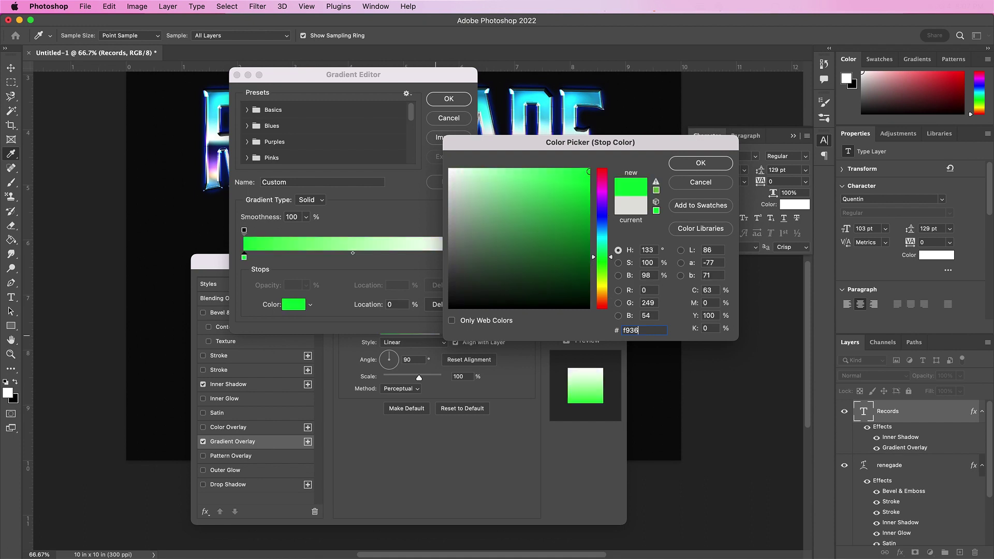
type("f7")
key("Return")
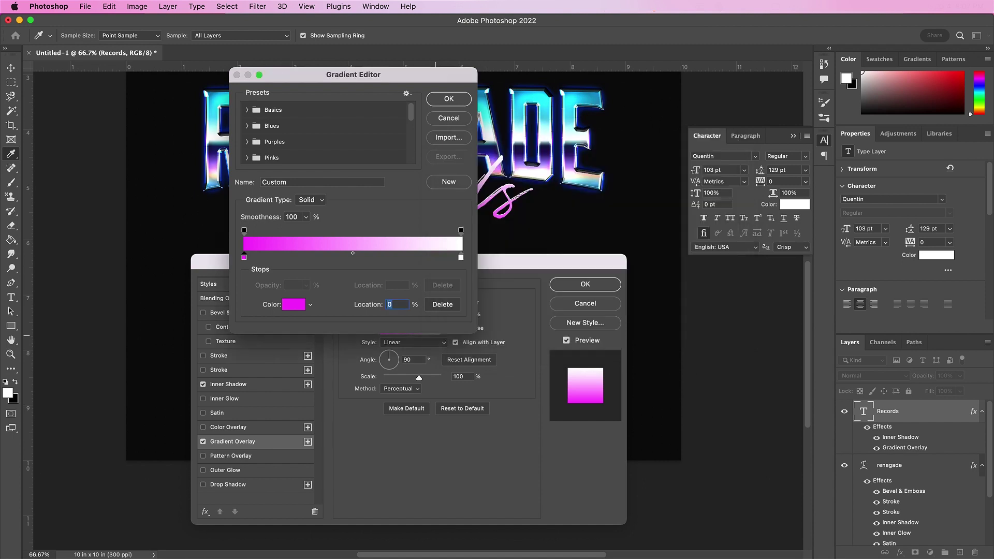
Step: Set the gradient's end color stop to #aa00f7 and apply the layer style to Records
left_click(461, 258)
left_click(293, 306)
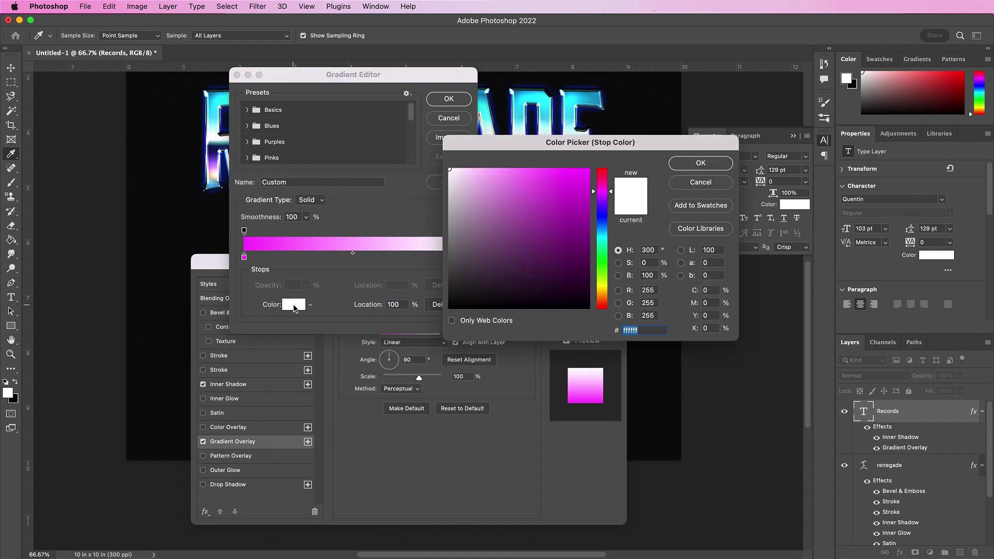
type("aa")
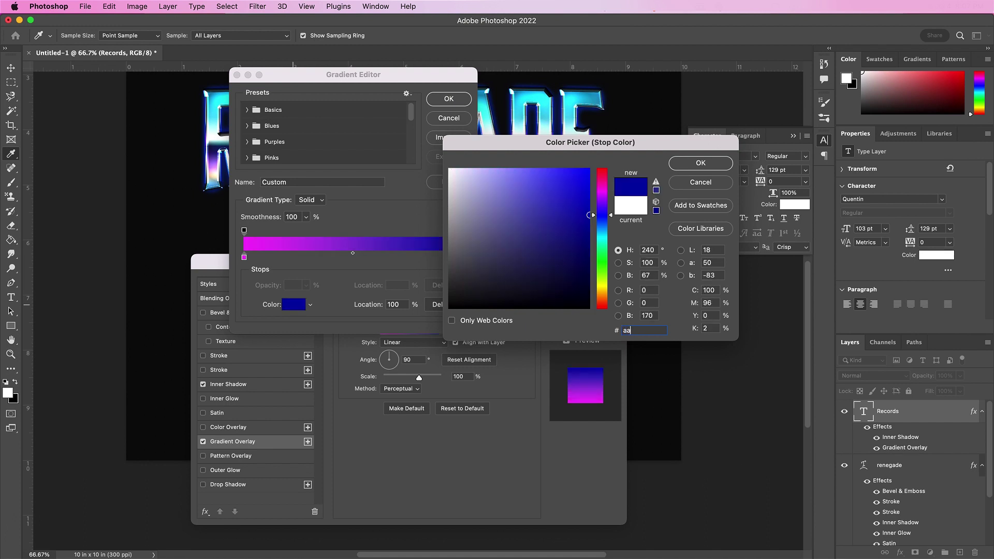
type("00f")
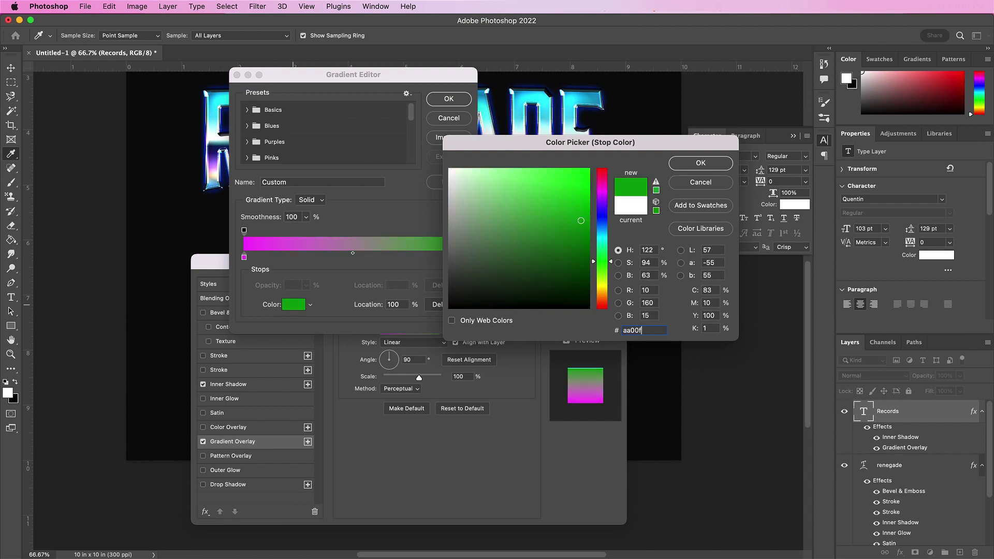
type("7")
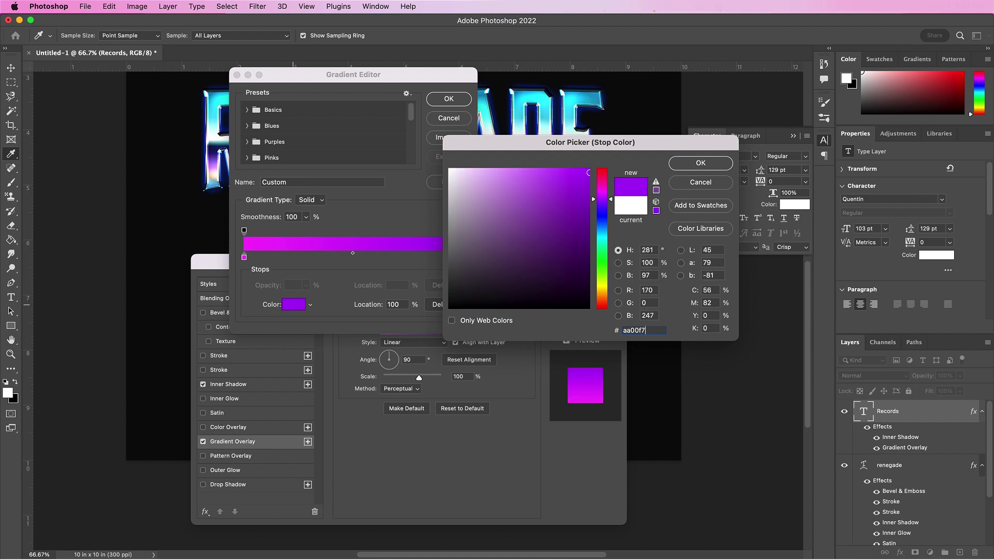
key("Return")
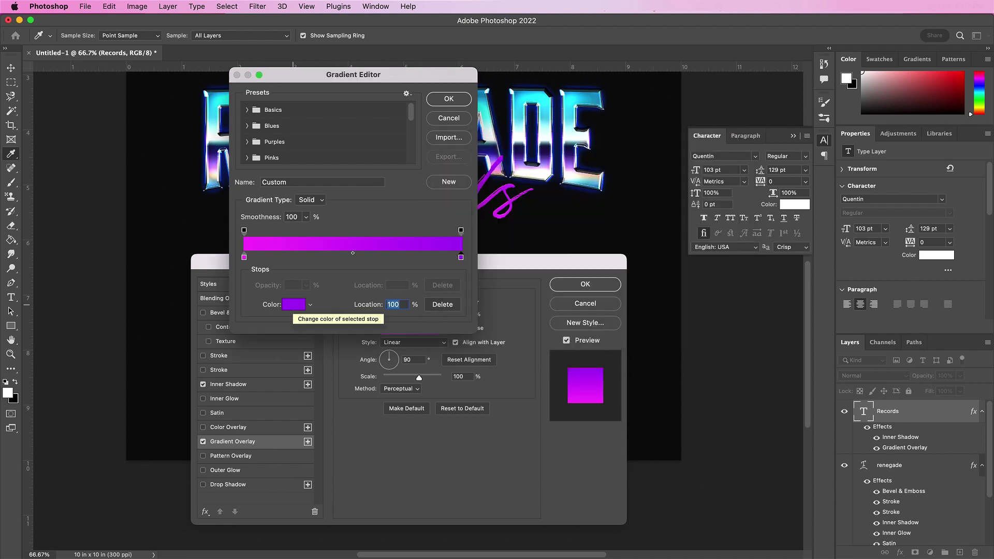
key("Return")
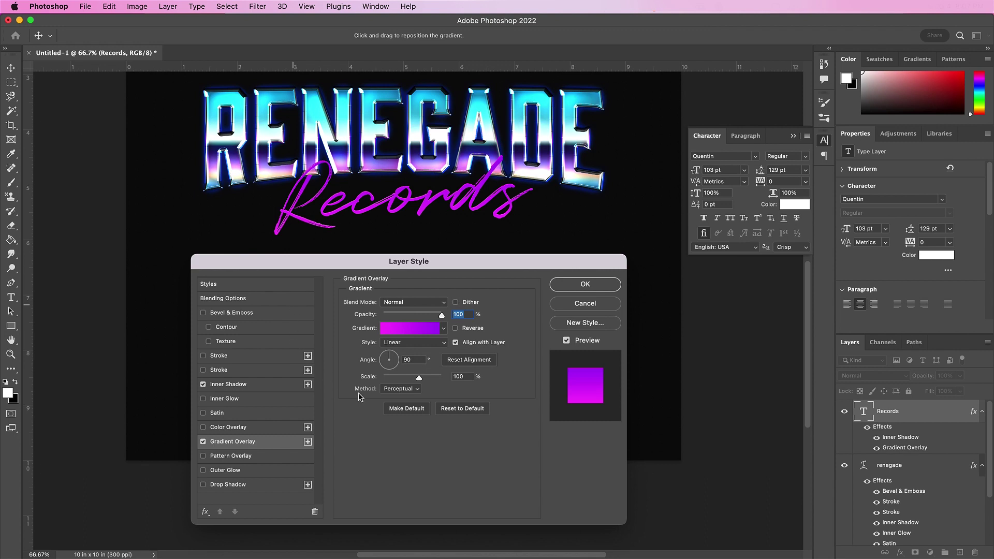
left_click(573, 285)
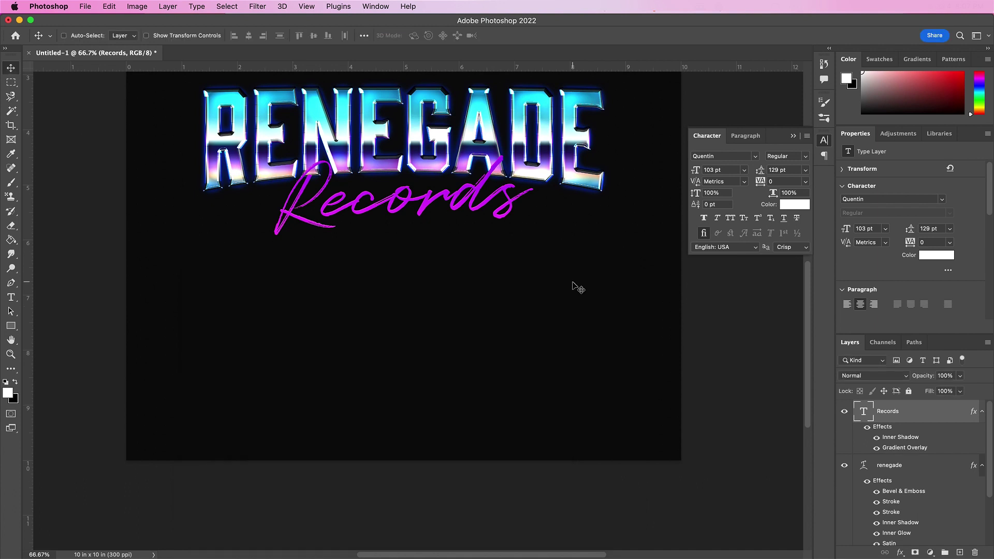
Step: Select the Records and renegade layers and move them down slightly together, then collapse the character settings
scroll(573, 286, "up", 5)
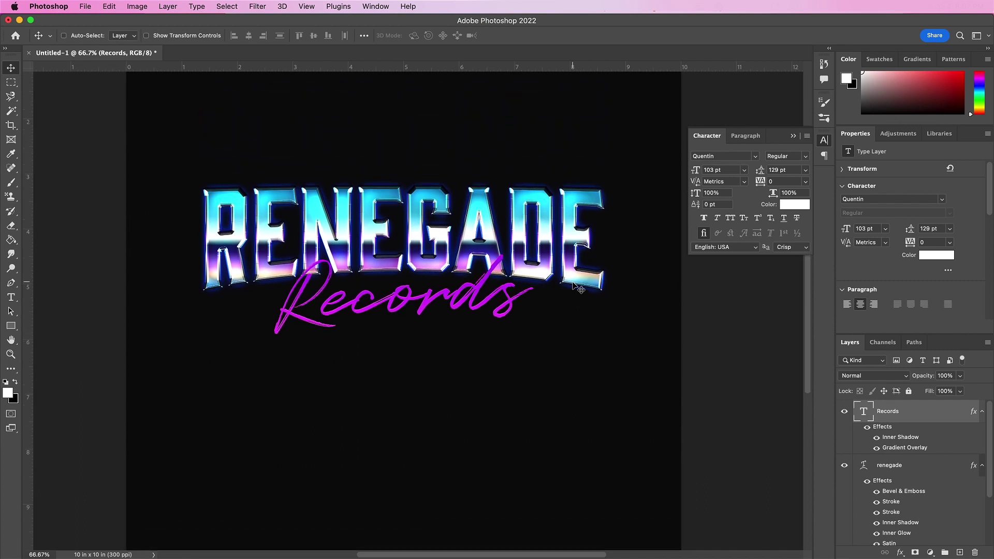
key("super+minus")
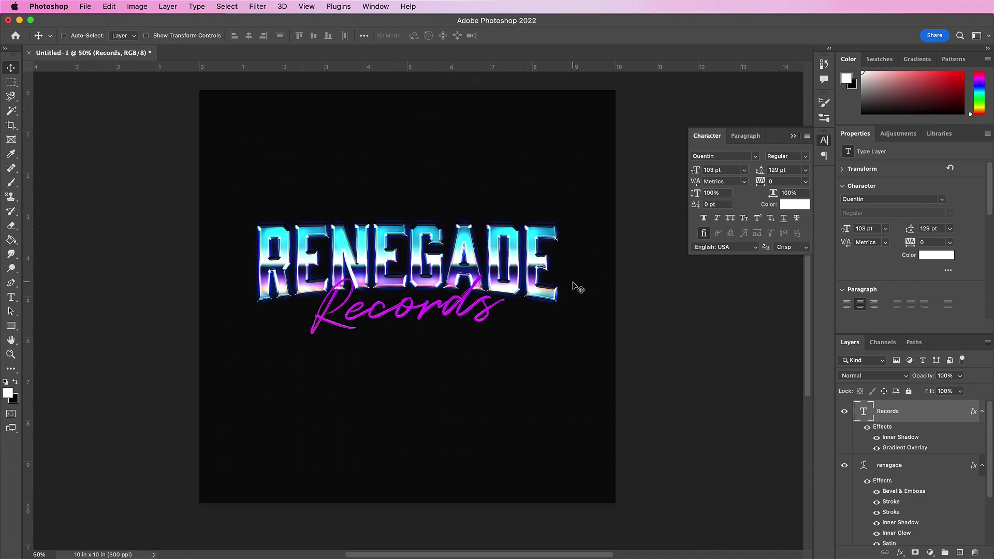
left_click(902, 473, "shift")
left_click_drag(489, 276, 489, 291)
key("super+plus")
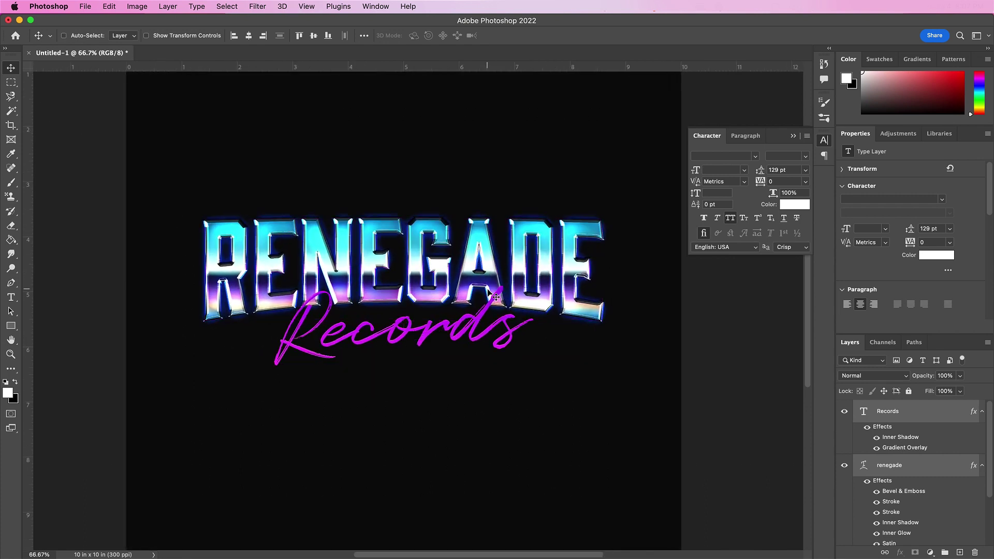
left_click(793, 136)
Step: Open the starry night sky image and copy it into the RENEGADE design as the uppermost layer
key("super+o")
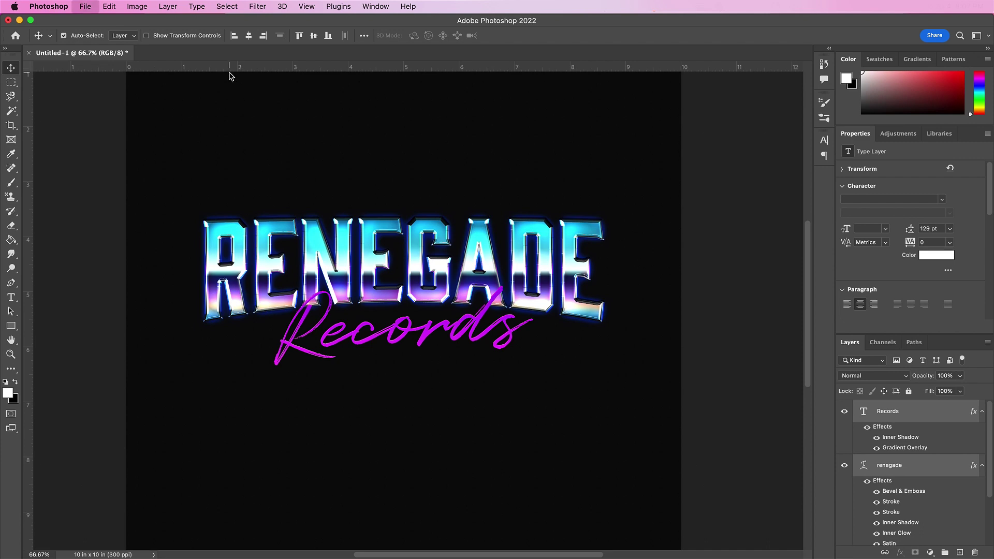
double_click(399, 116)
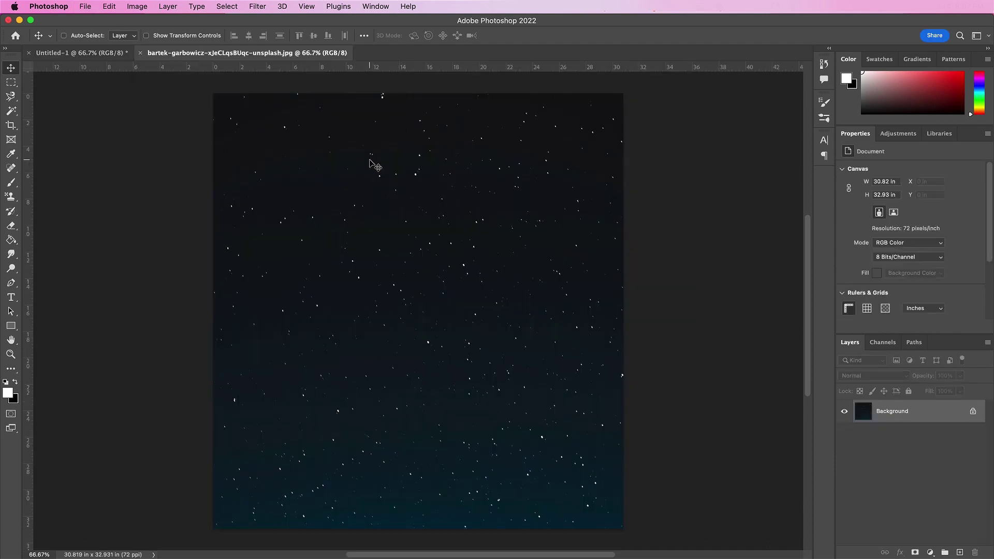
left_click_drag(368, 160, 402, 313)
Step: Scale the star image to 10 in wide so it covers the canvas, and commit the transform
key("super+t")
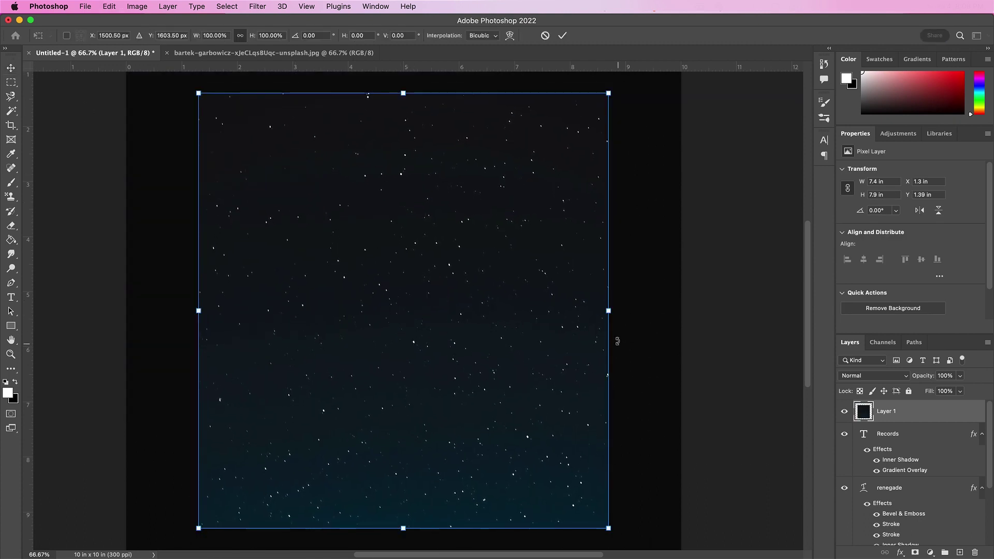
left_click_drag(609, 311, 681, 336)
left_click_drag(198, 311, 127, 305)
key("Return")
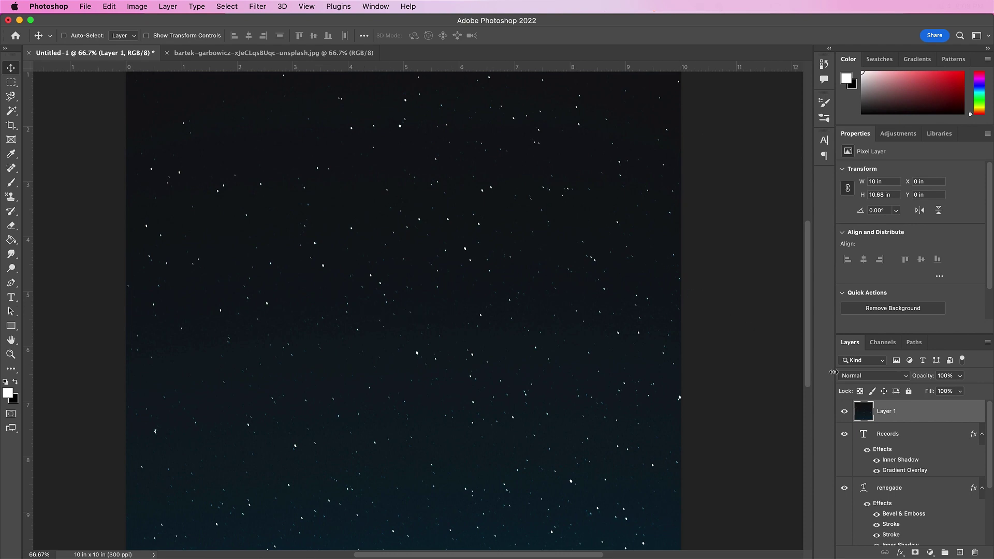
Step: Set the star layer's blend mode to Lighten and its opacity to 60%
left_click(854, 376)
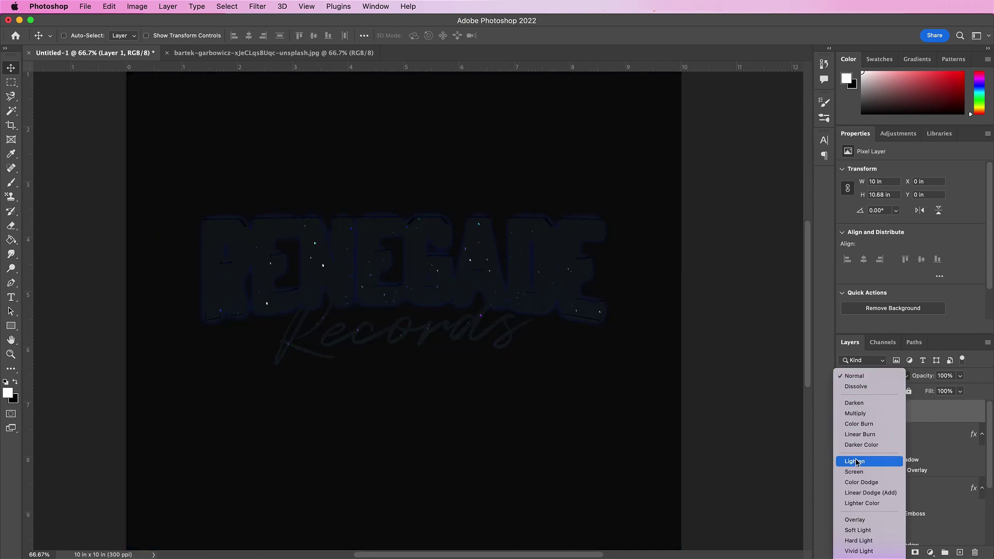
left_click(855, 462)
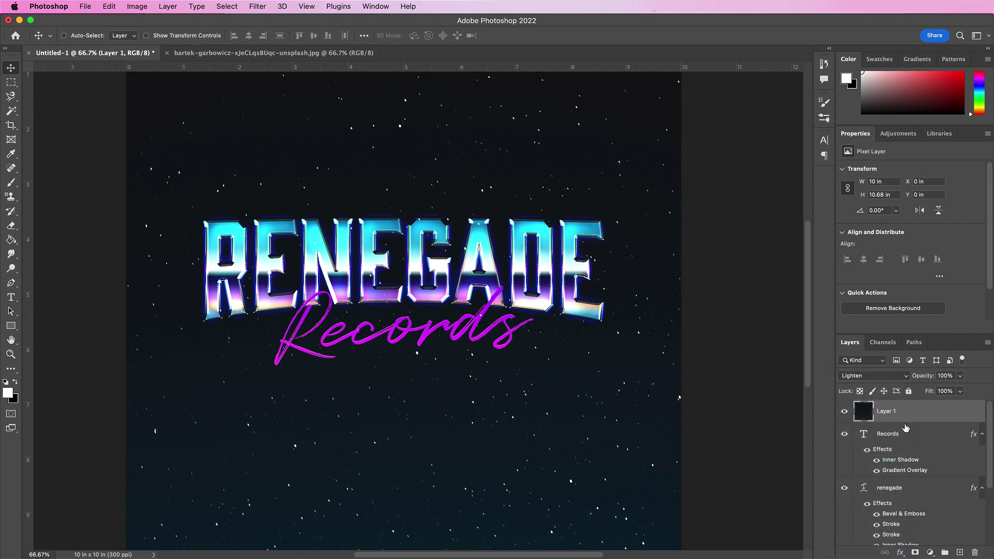
left_click(946, 376)
type("60")
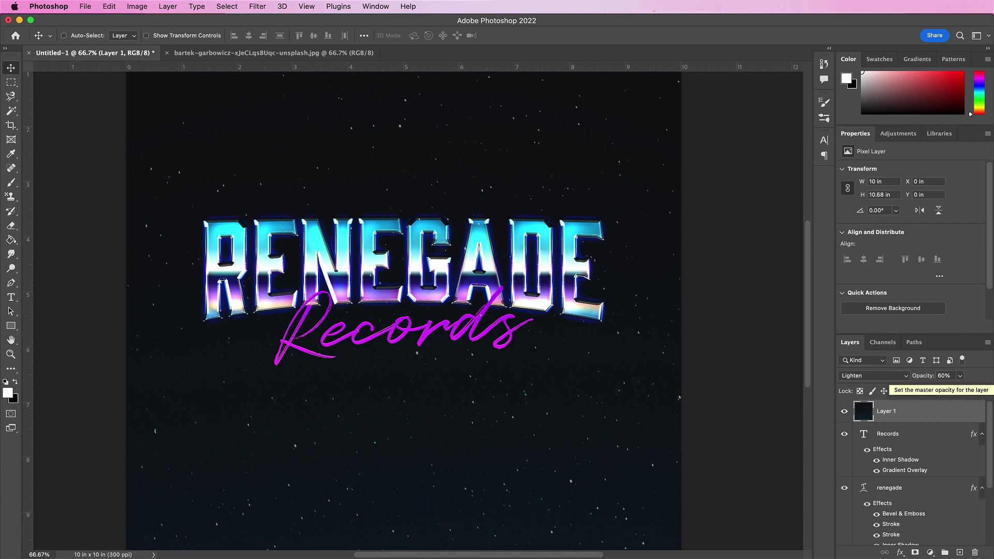
Step: Add a new empty layer above the star image layer and rename the star image layer "Night sky"
left_click(959, 553)
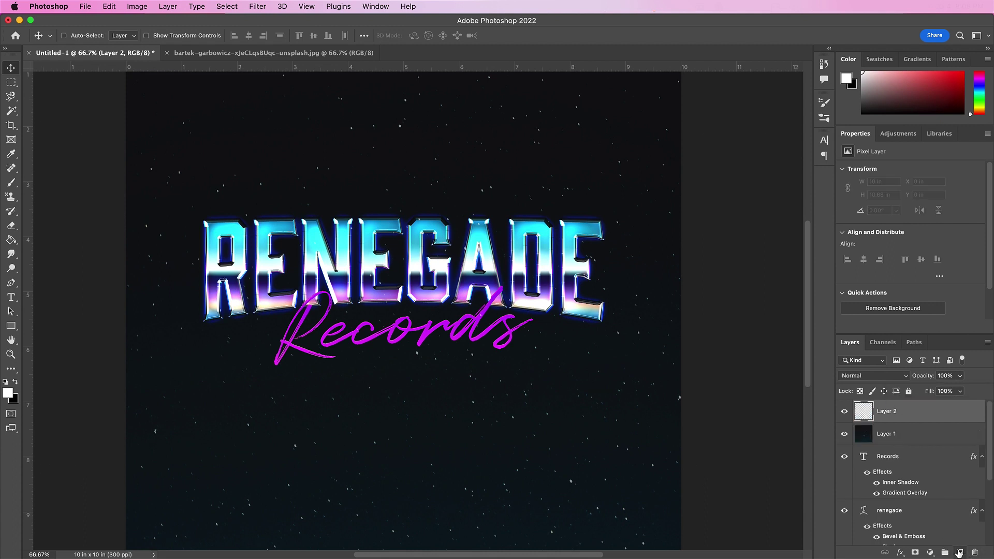
double_click(890, 433)
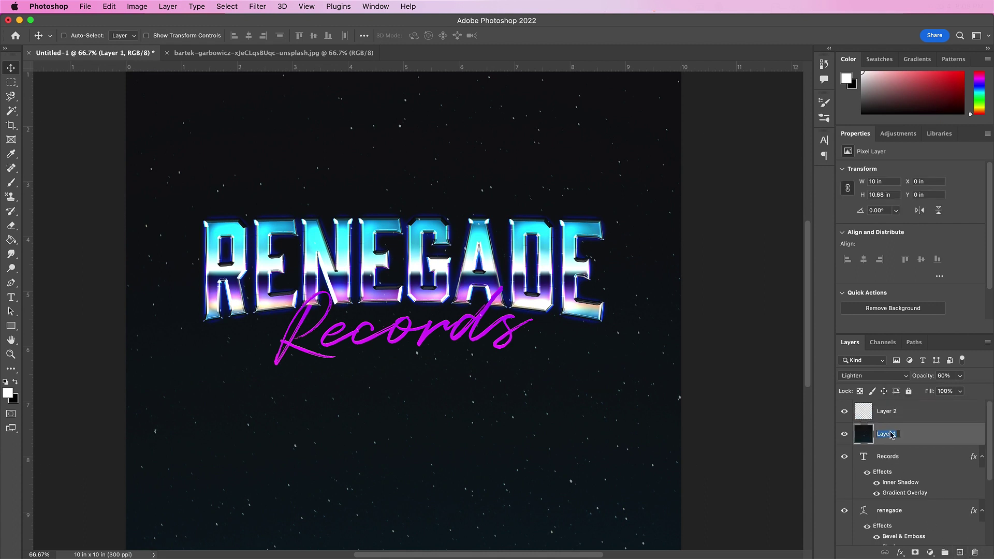
type("Night sky")
key("Return")
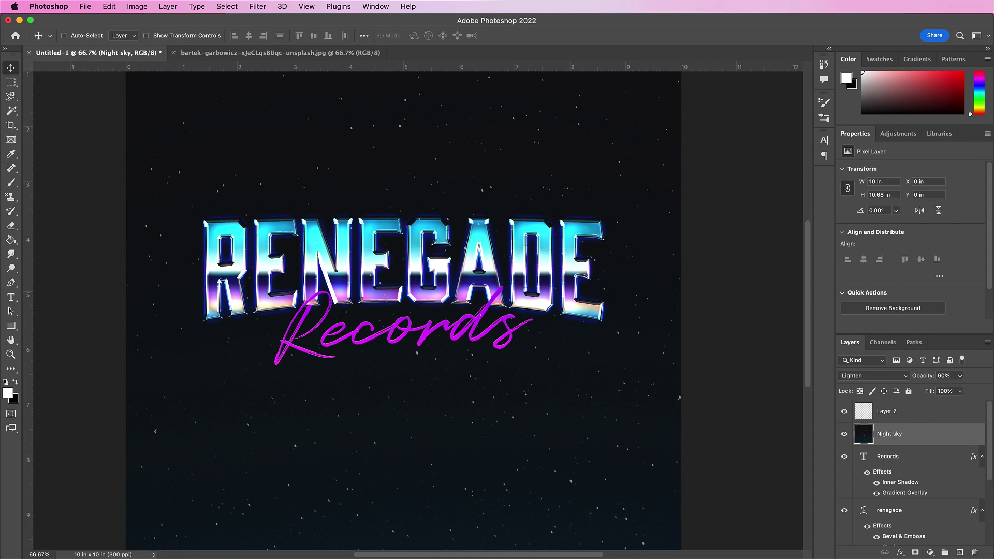
Step: On the new empty layer, stamp a white 500 px star sparkle brush on the upper-left corner of RENEGADE's first R
left_click(901, 416)
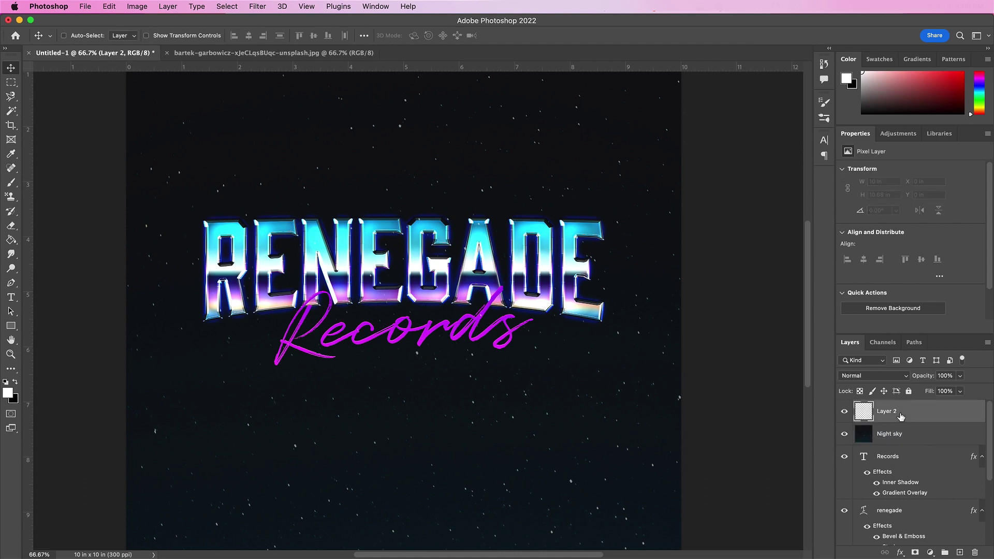
left_click(824, 118)
left_click(621, 162)
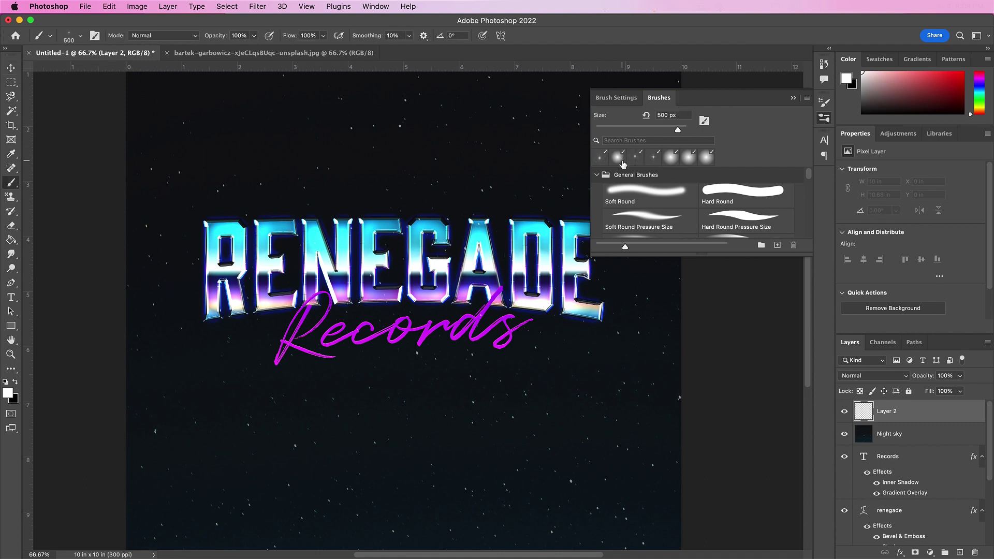
left_click(654, 161)
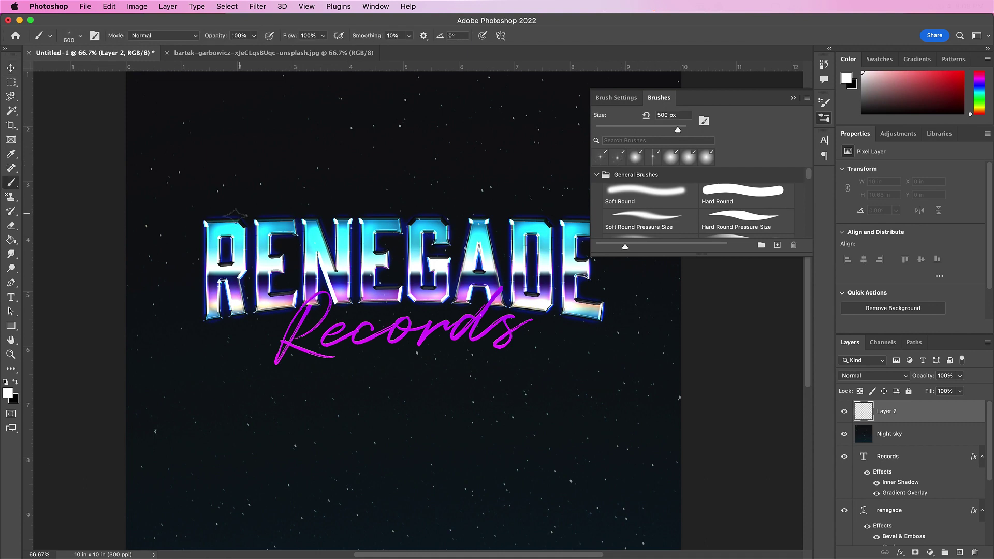
left_click(205, 223)
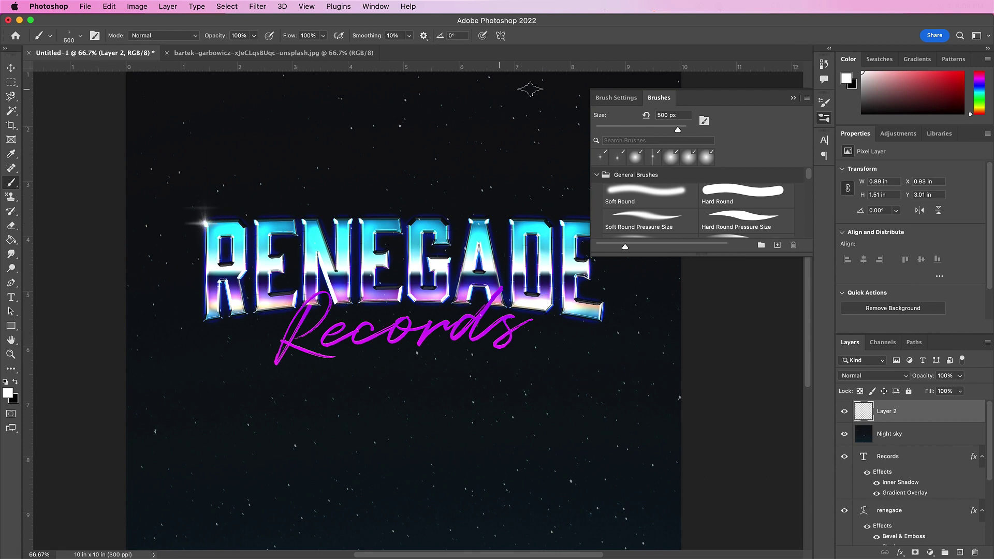
Step: Rotate the sparkle brush tip to 90° and stamp a second sparkle on the lower-right corner of RENEGADE's last E
left_click(616, 97)
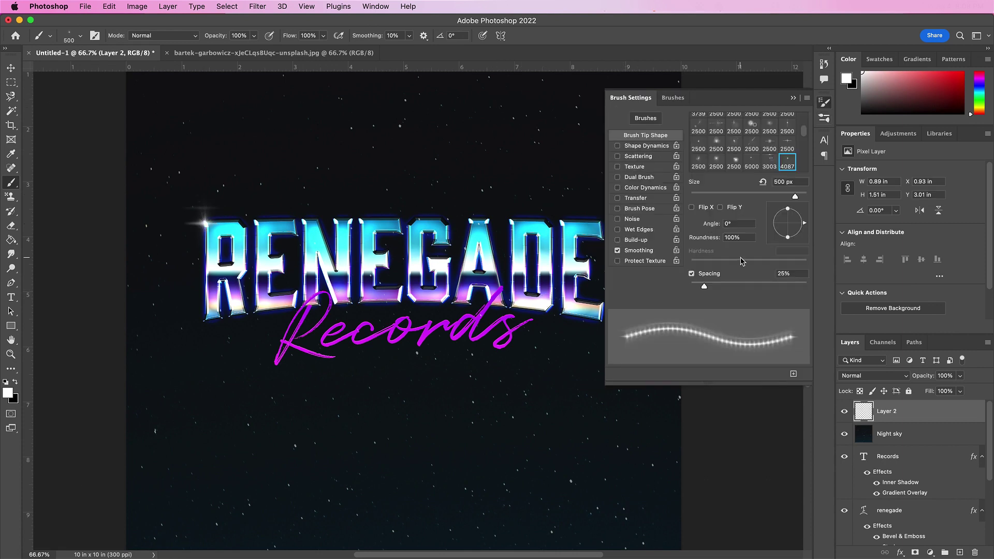
left_click_drag(806, 226, 788, 206)
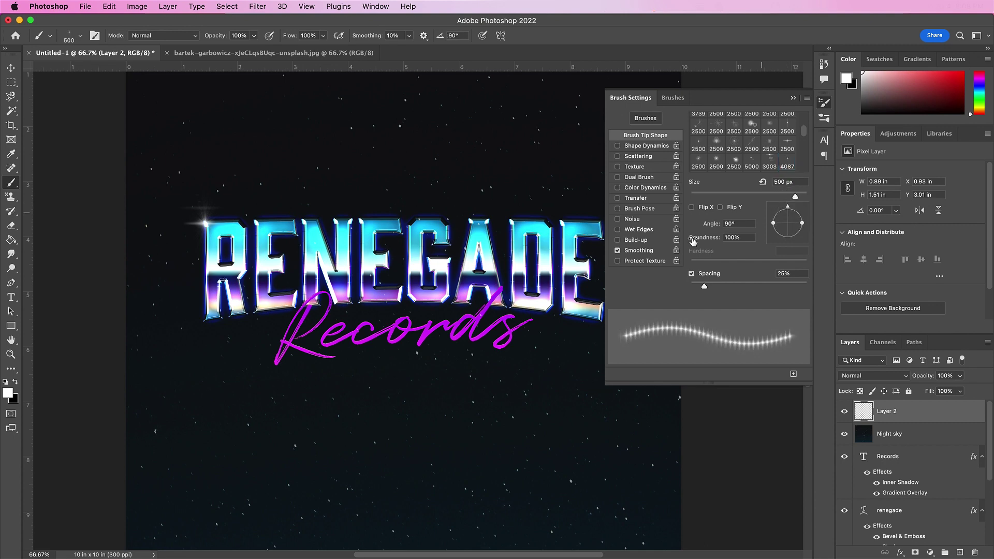
scroll(525, 296, "right", 3)
left_click(517, 314)
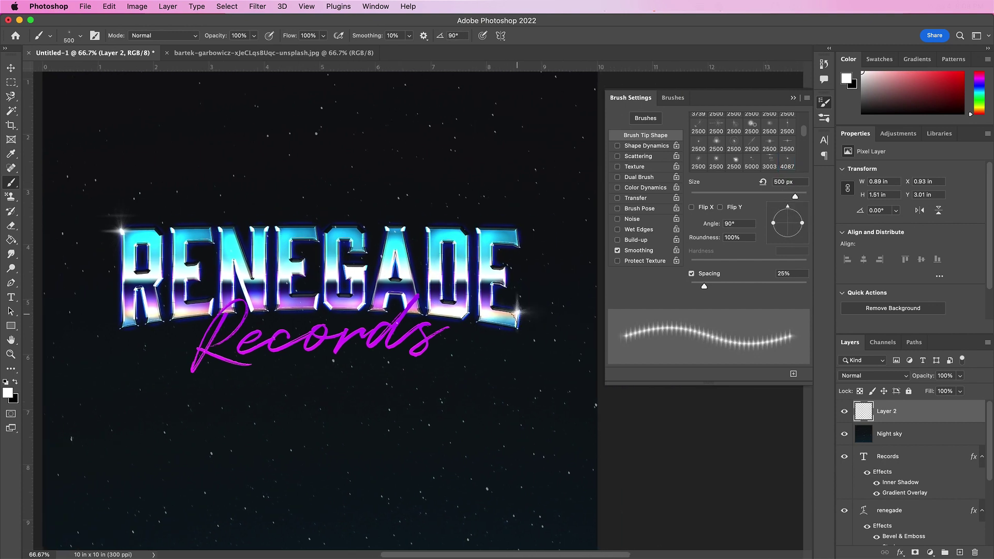
key("v")
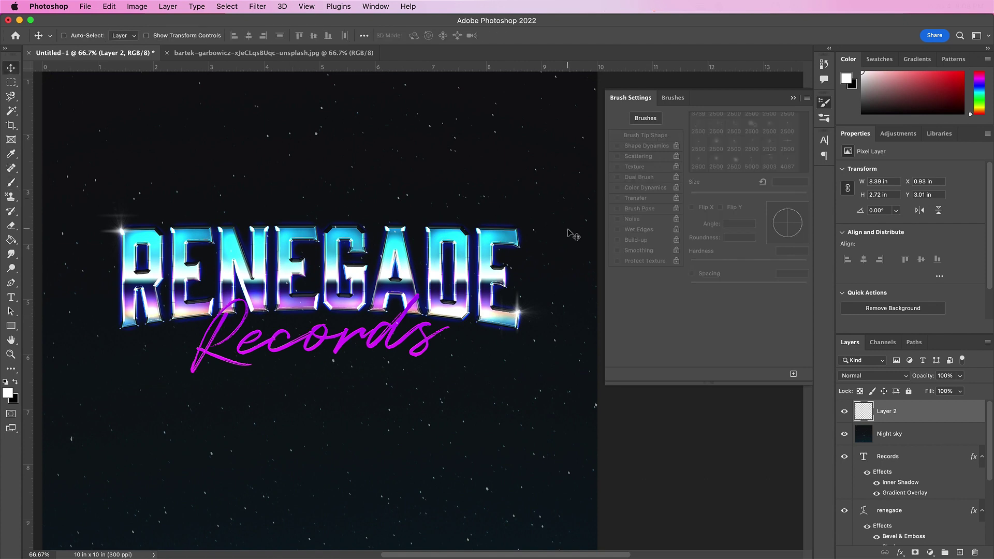
left_click(793, 99)
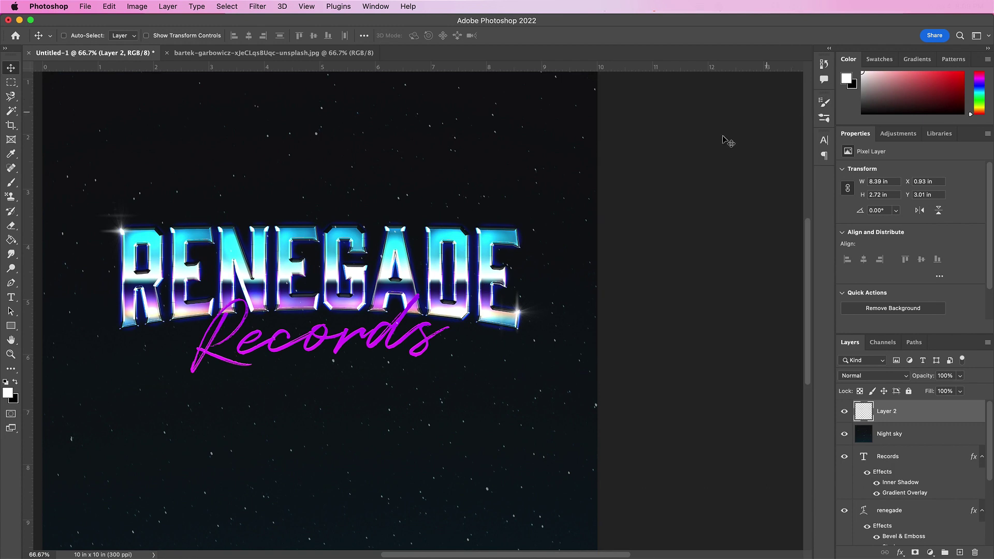
scroll(629, 178, "left", 3)
scroll(627, 177, "up", 1)
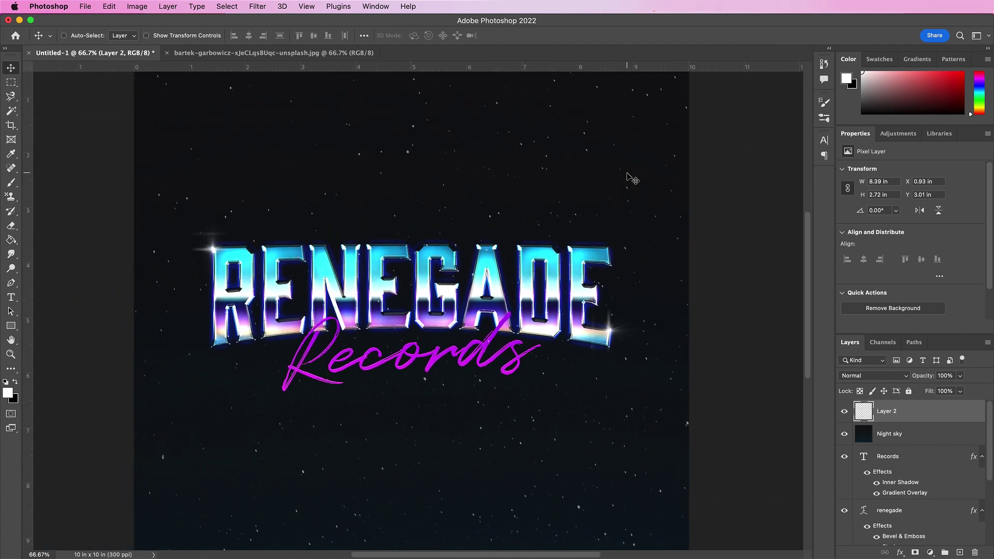
key("super+equal")
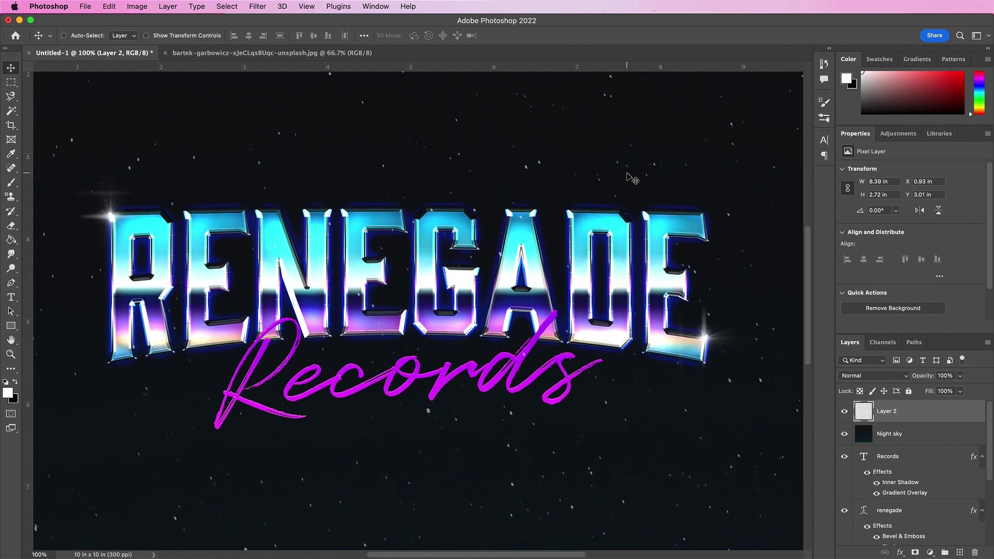
scroll(629, 177, "down", 1)
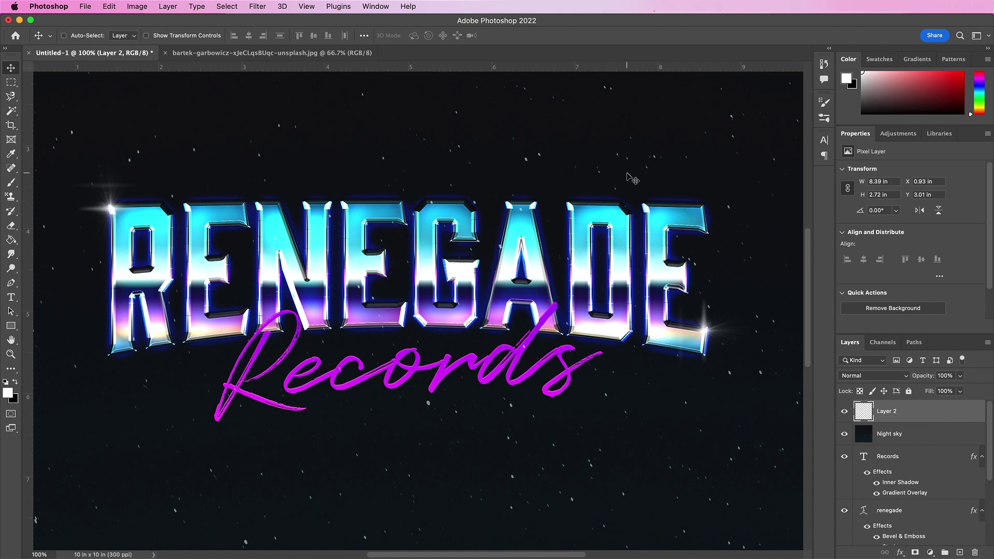